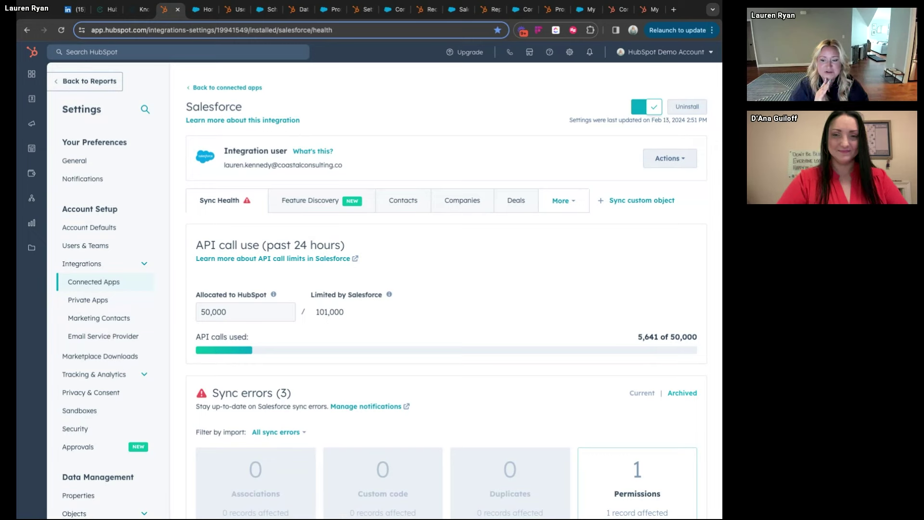
- Review the Salesforce integration's API call usage and sync error categories on the Sync Health page
scroll(490, 202, "down", 1)
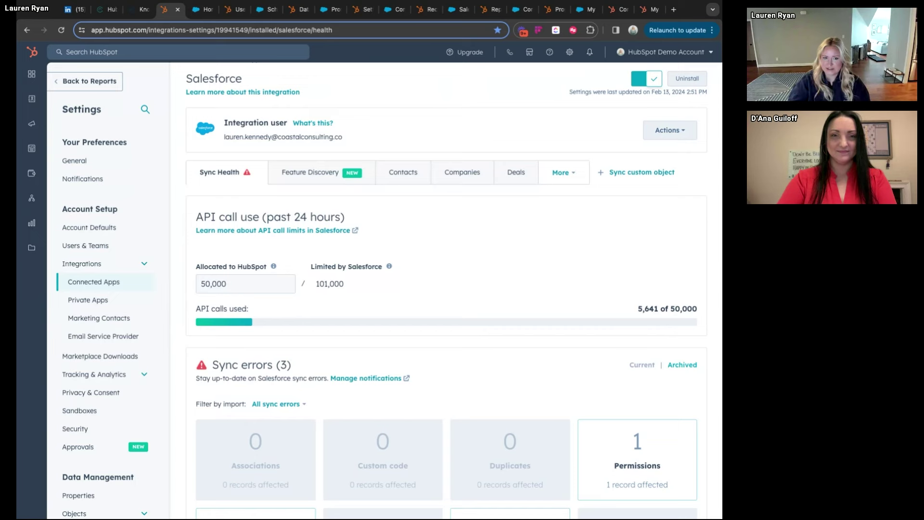
scroll(446, 289, "down", 3)
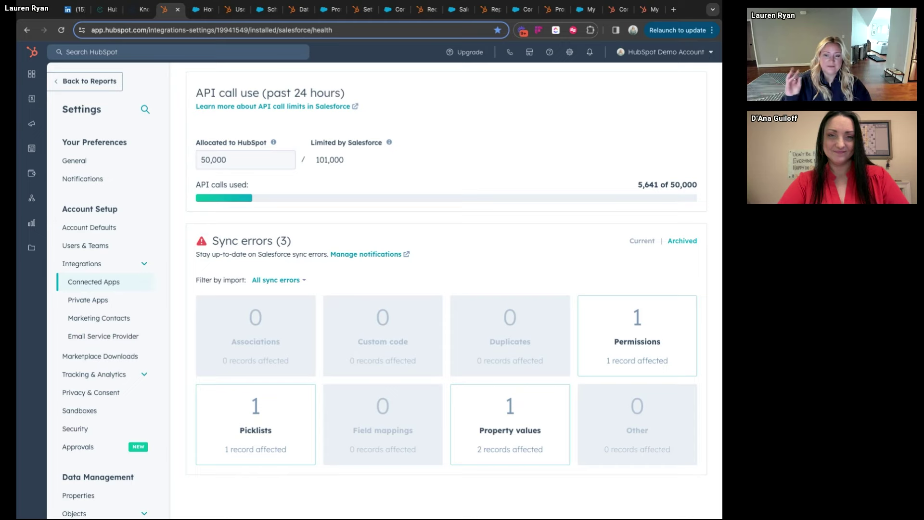
scroll(461, 179, "up", 3)
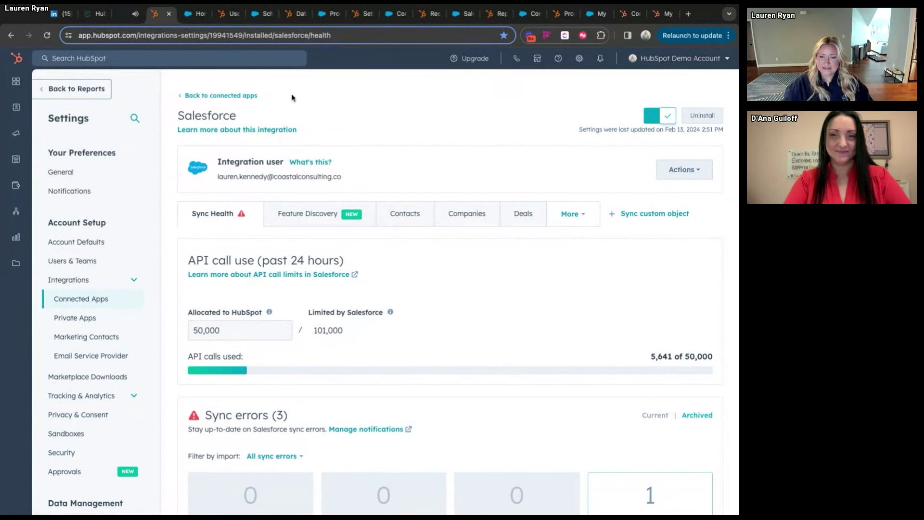
- Switch to the Salesforce Setup home page and close the browser tab that is playing audio
left_click(189, 17)
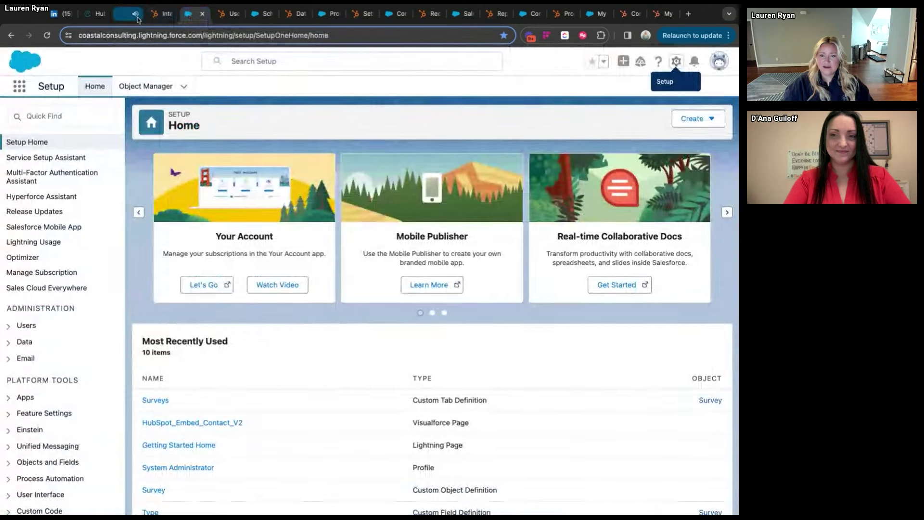
left_click(129, 14)
left_click(139, 14)
left_click(171, 18)
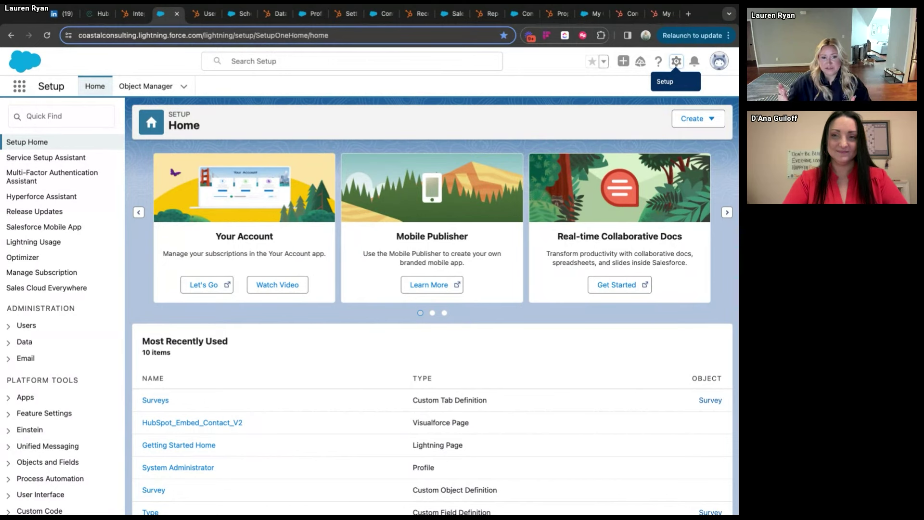
- Open the Sales app in Salesforce, and switch from it to the Sales Operations app
left_click(20, 86)
left_click(43, 155)
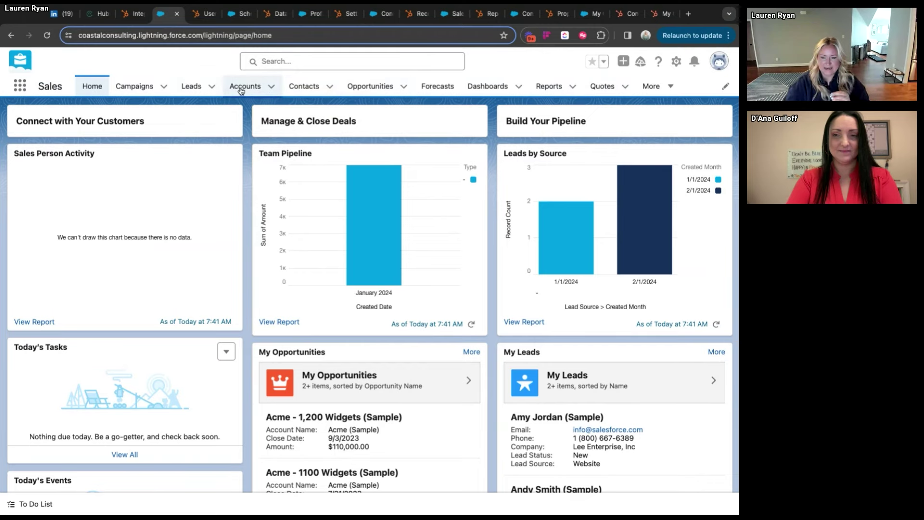
left_click(20, 89)
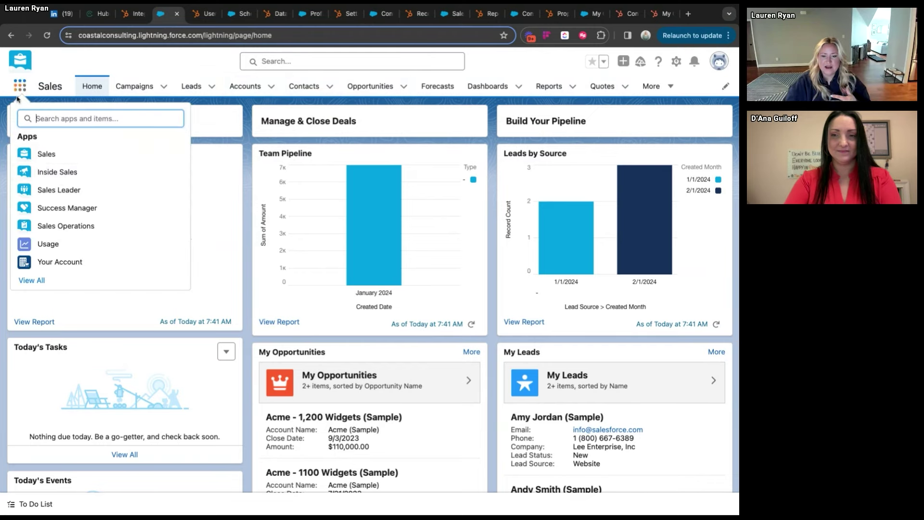
left_click(72, 226)
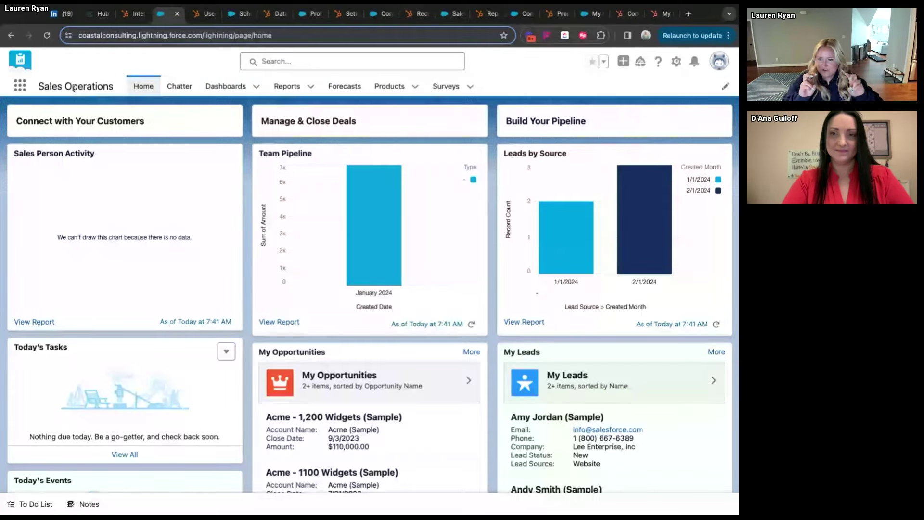
scroll(124, 73, "down", 1)
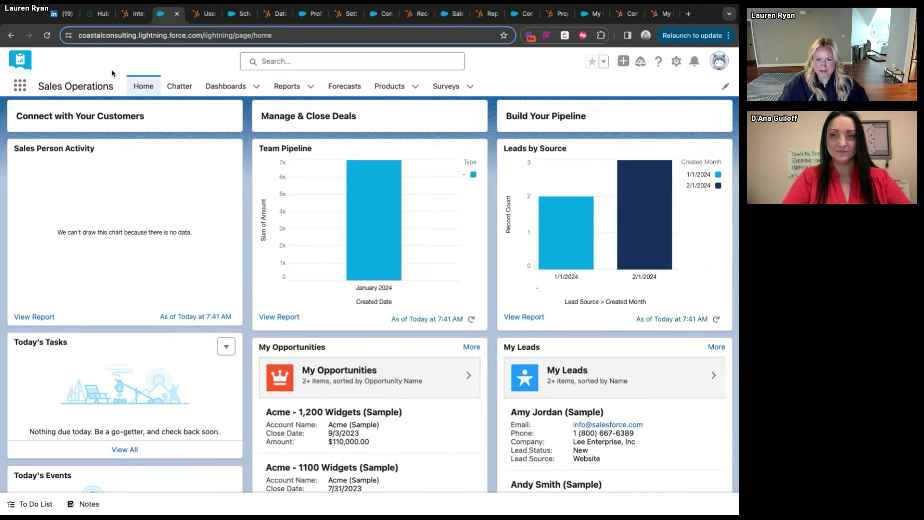
- Open Salesforce Setup in a new browser tab and close the Sales Operations tab
left_click(676, 61)
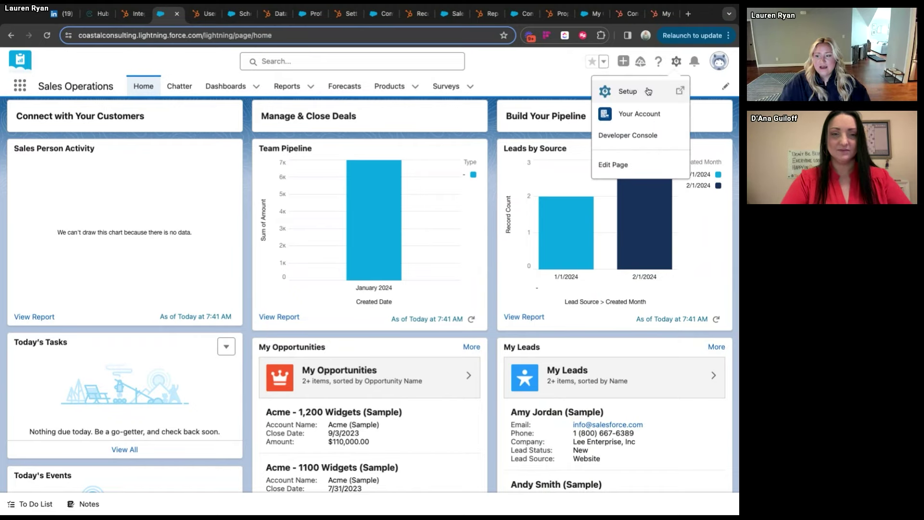
left_click(625, 92)
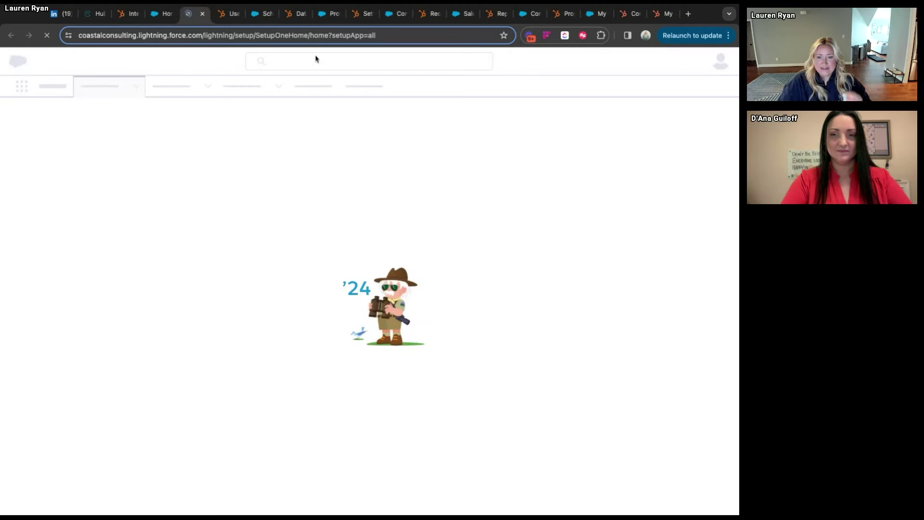
left_click(162, 14)
left_click(169, 14)
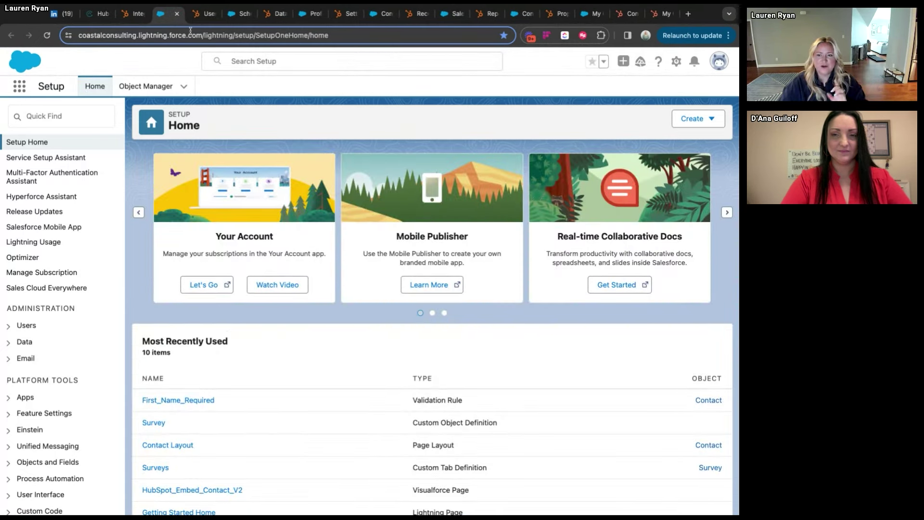
- Switch to the HubSpot settings and view the Notifications and General preference pages
left_click(201, 16)
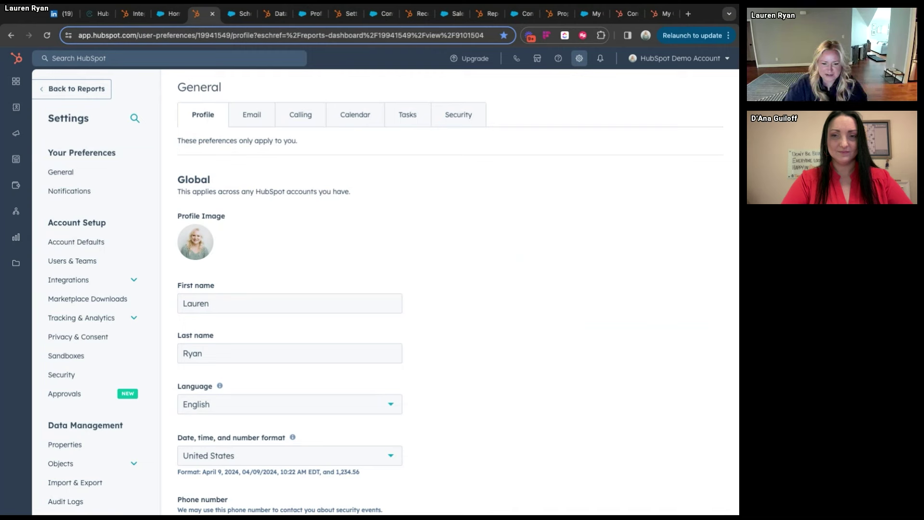
left_click(100, 173)
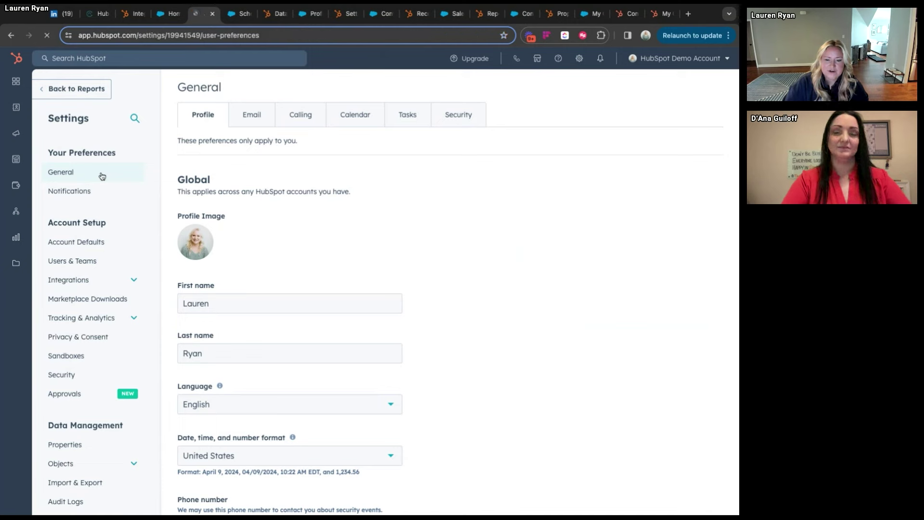
left_click(99, 191)
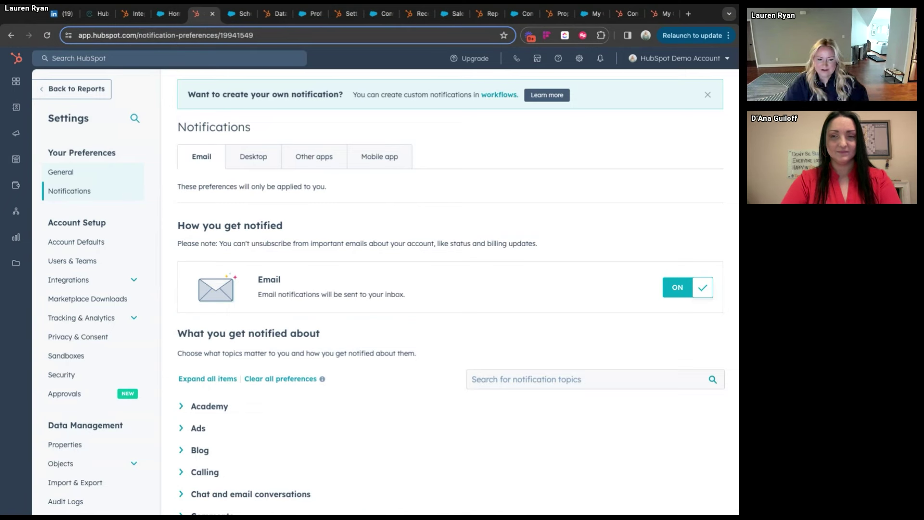
left_click(93, 179)
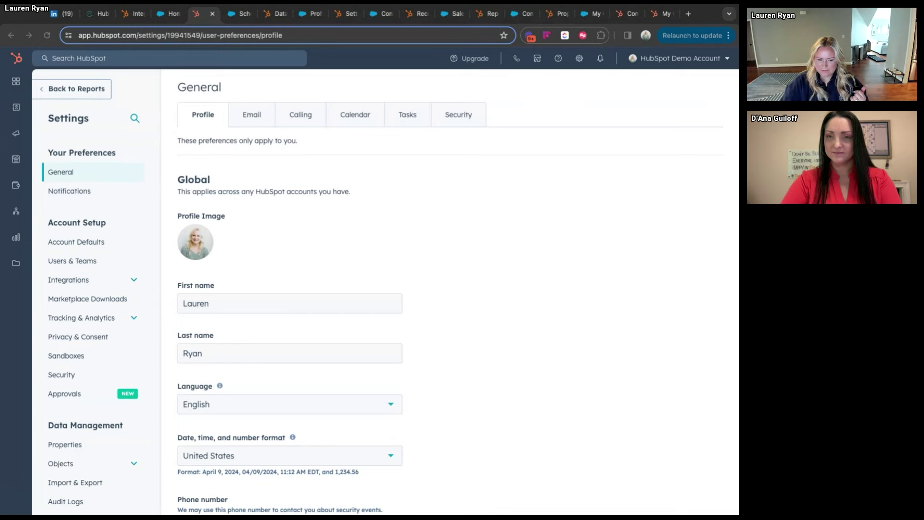
left_click(522, 311)
scroll(522, 312, "down", 1)
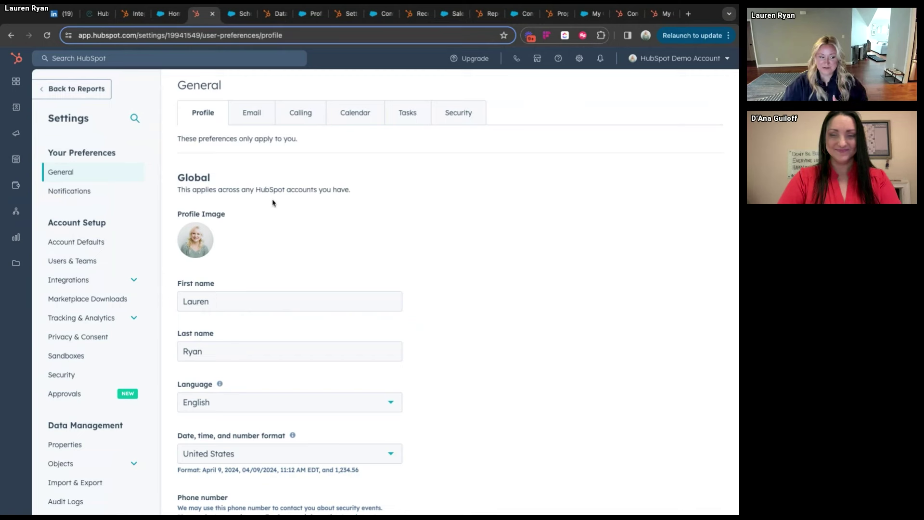
- Switch to the Salesforce Schema Builder and look over its object list and the relationships on the canvas
left_click(239, 13)
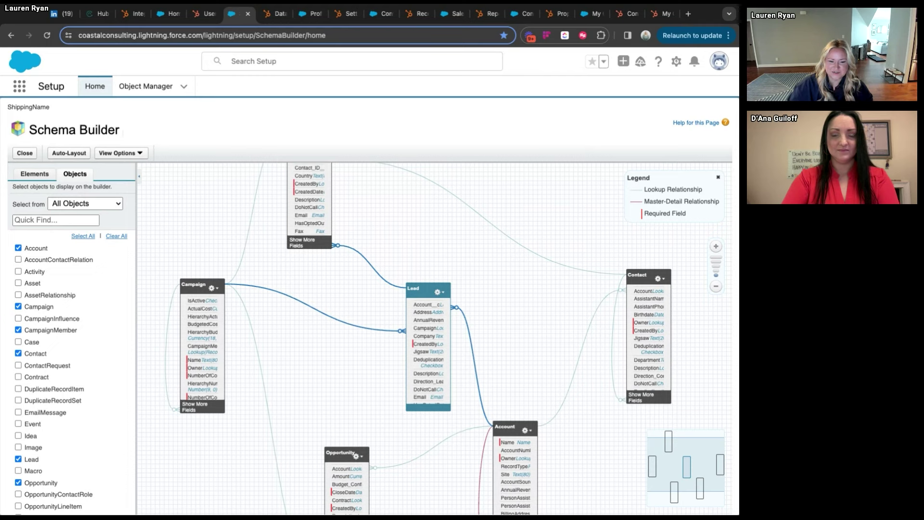
scroll(78, 338, "down", 6)
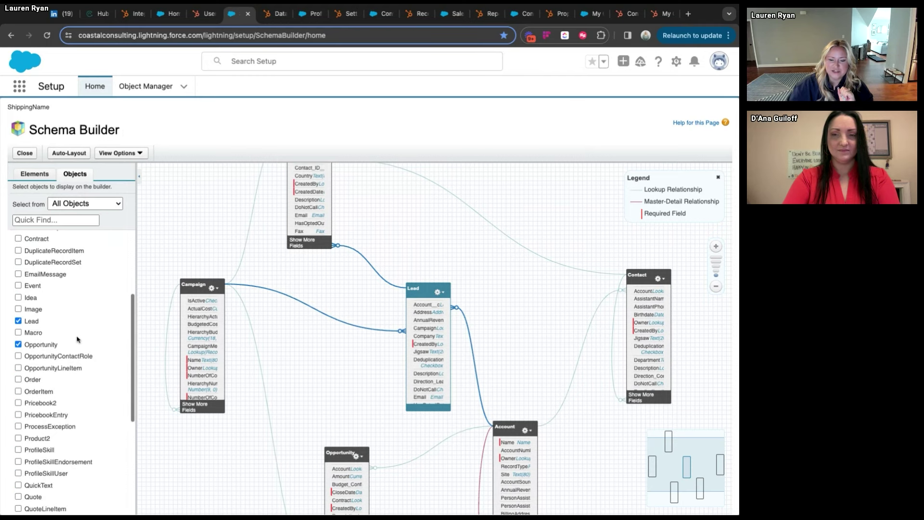
scroll(78, 338, "up", 3)
scroll(78, 338, "up", 3)
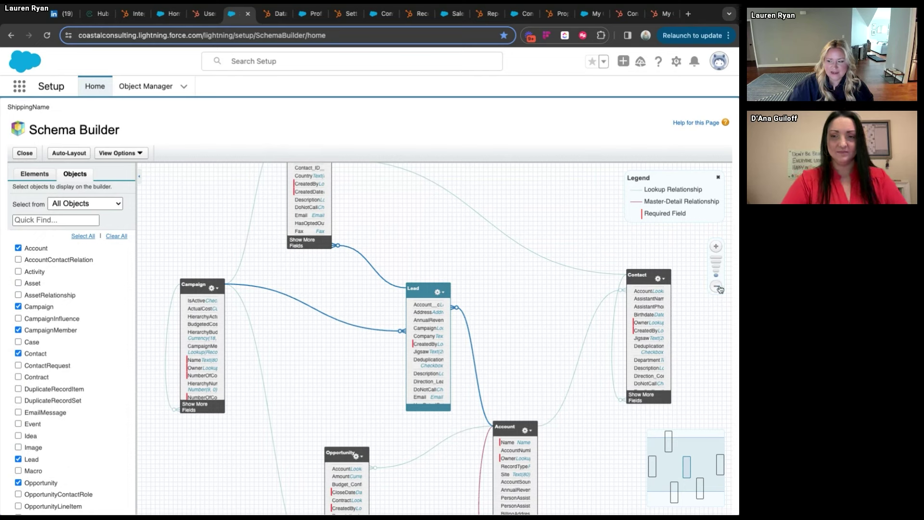
left_click_drag(627, 325, 556, 278)
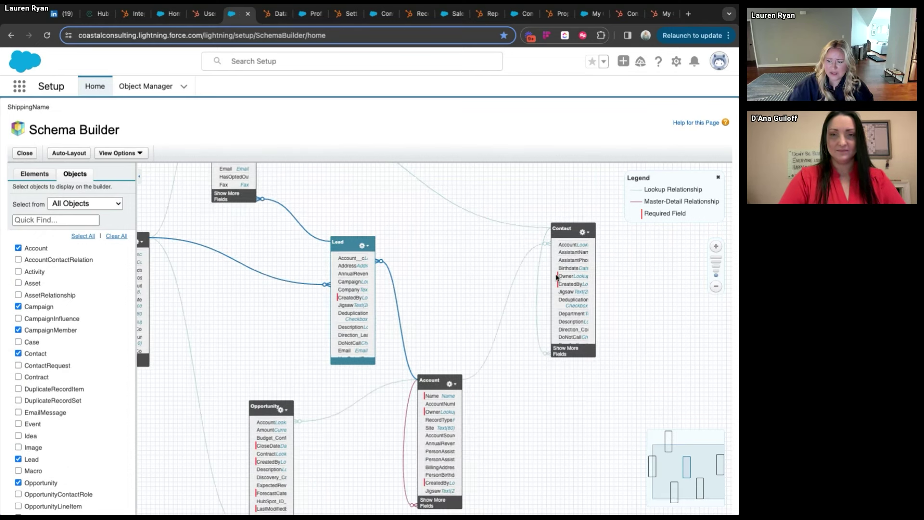
- Display every object in the Schema Builder and clear them all from the canvas
left_click(83, 235)
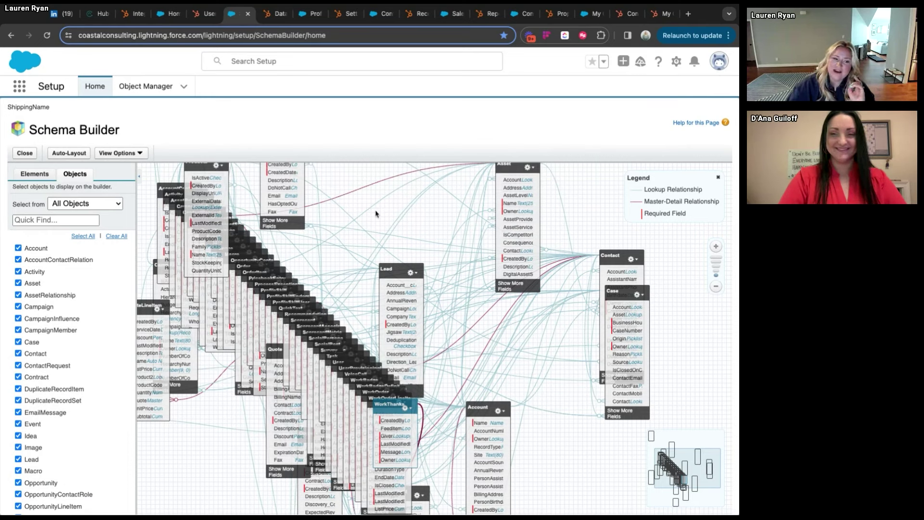
left_click(112, 236)
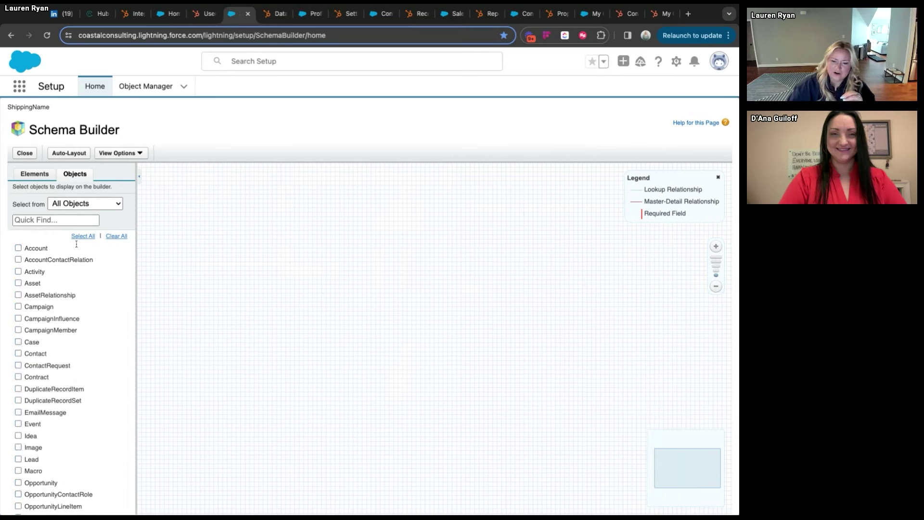
- Display only the Account, Contact, Lead and Opportunity objects on the Schema Builder canvas
left_click(25, 248)
left_click(34, 353)
scroll(38, 380, "down", 2)
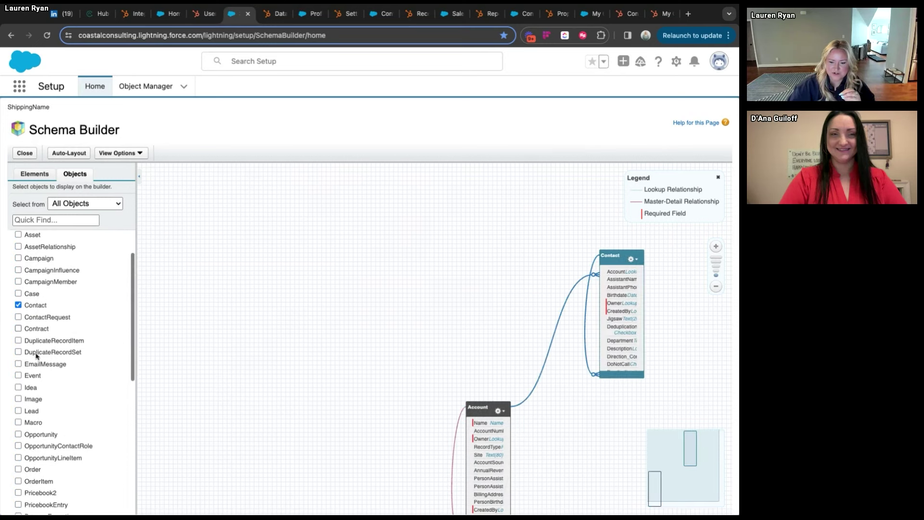
left_click(33, 409)
scroll(46, 413, "down", 1)
left_click(52, 412)
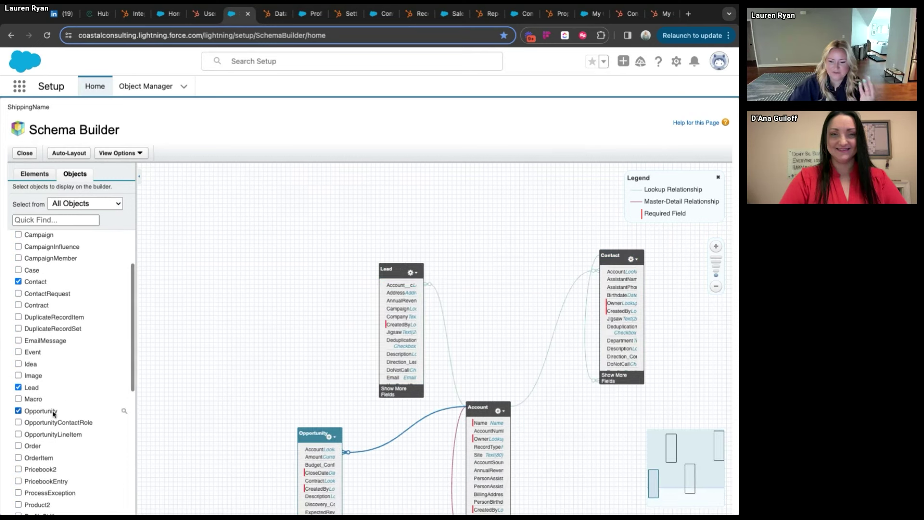
- Examine the displayed objects' relationships and the rest of the object list, and switch to HubSpot's data model overview
scroll(53, 414, "down", 2)
scroll(53, 413, "down", 2)
left_click_drag(332, 419, 254, 351)
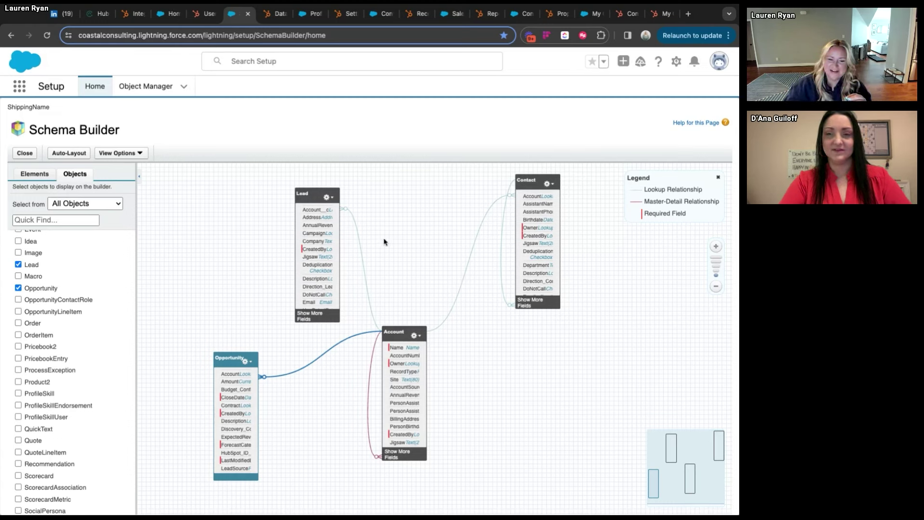
left_click_drag(394, 242, 362, 244)
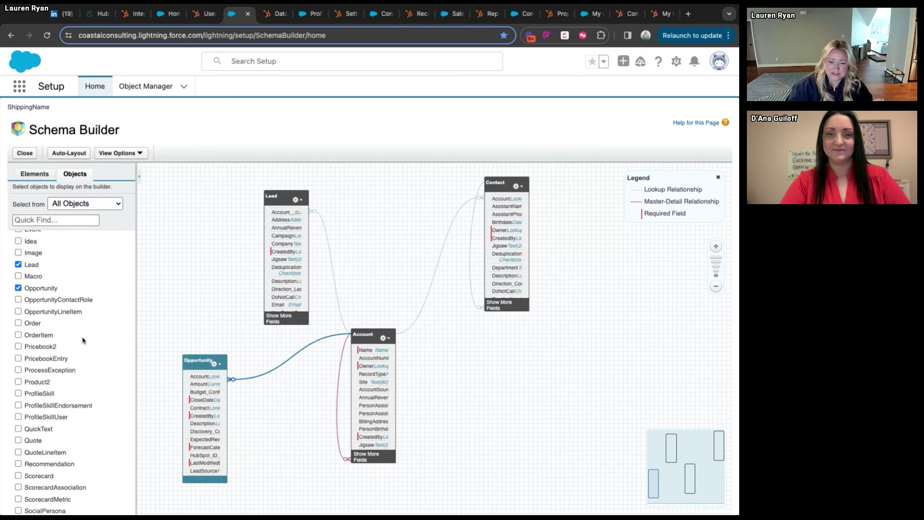
scroll(82, 338, "down", 3)
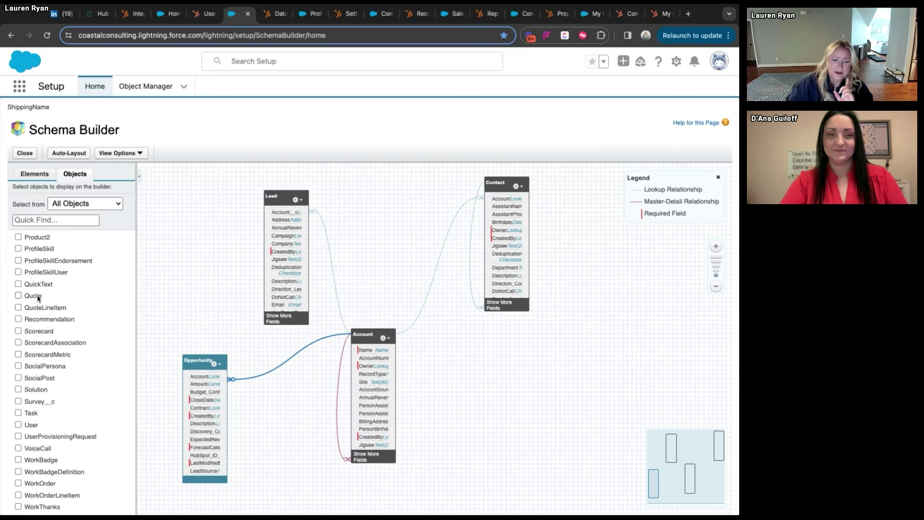
scroll(37, 298, "up", 1)
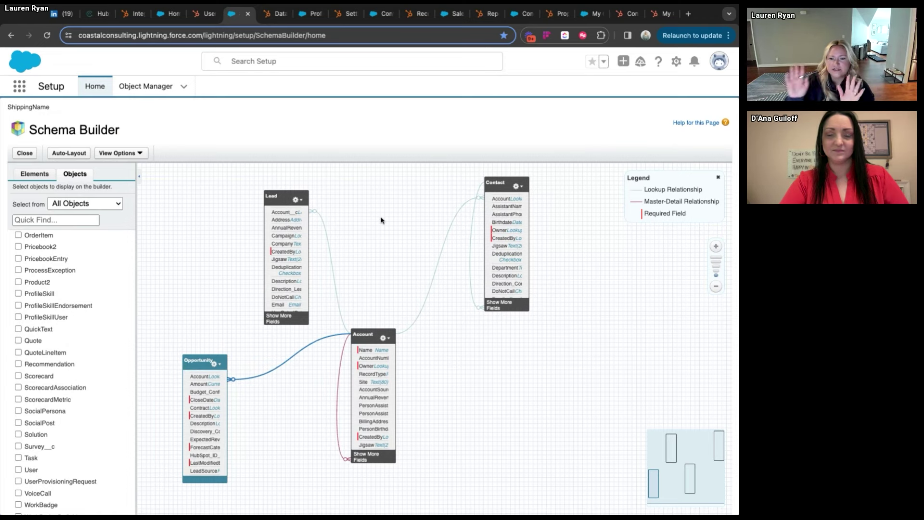
left_click(273, 13)
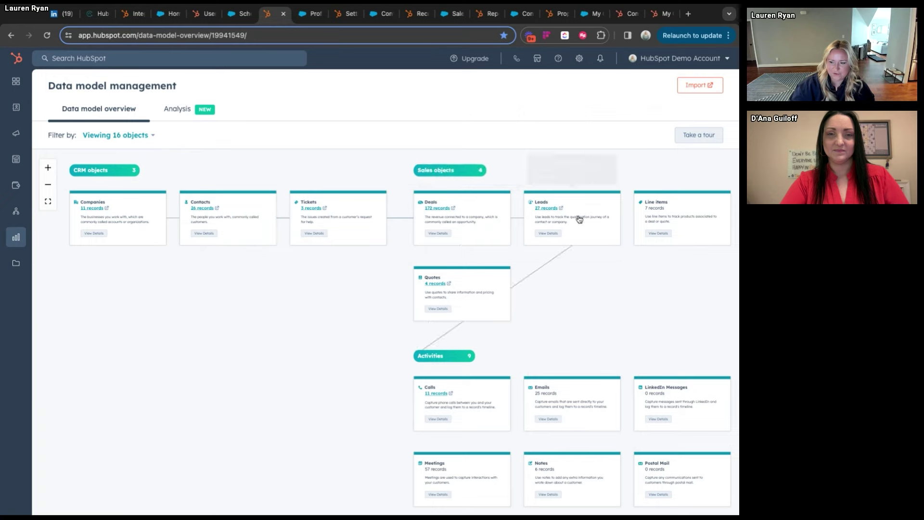
- Return to the Salesforce Schema Builder and display all objects, arranged with Auto-Layout
left_click(239, 15)
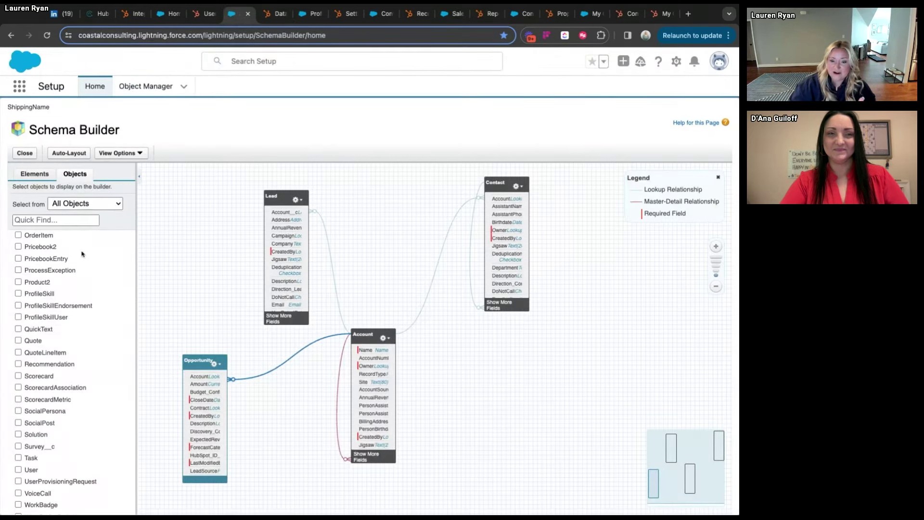
scroll(82, 254, "up", 10)
left_click(83, 236)
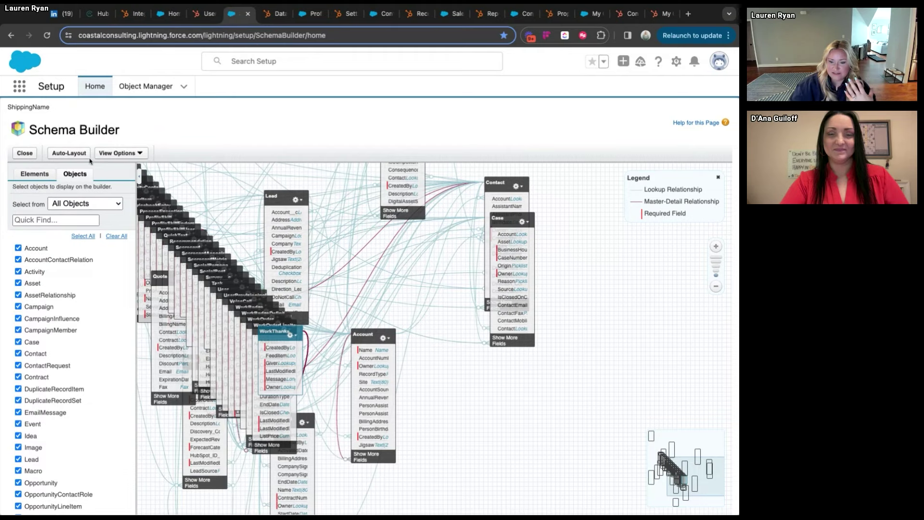
left_click(79, 155)
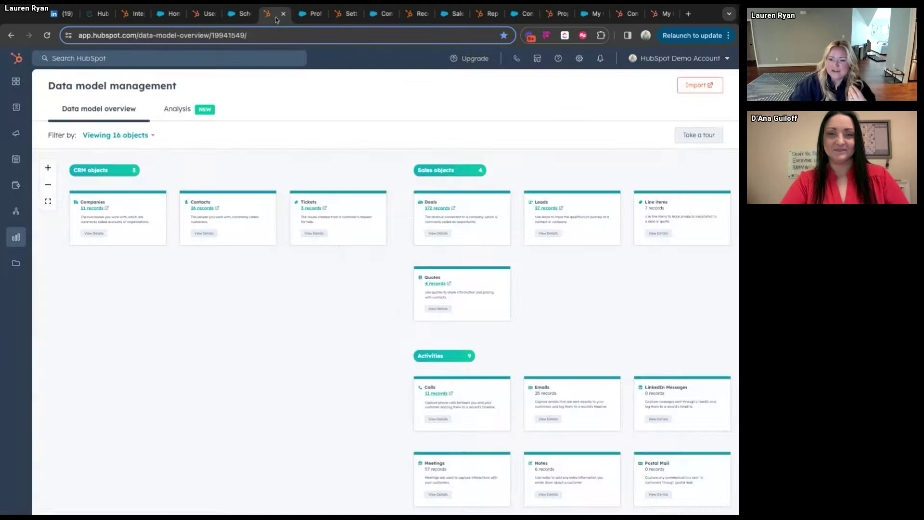
- Switch to HubSpot's data model overview and examine how the CRM, sales and activity objects are associated
left_click(274, 13)
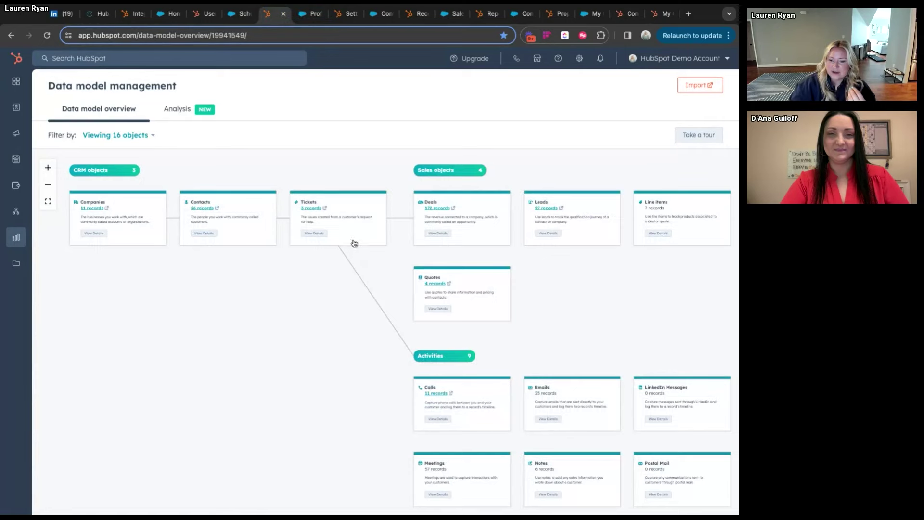
scroll(233, 233, "down", 4)
mouse_move(481, 381)
scroll(487, 382, "up", 3)
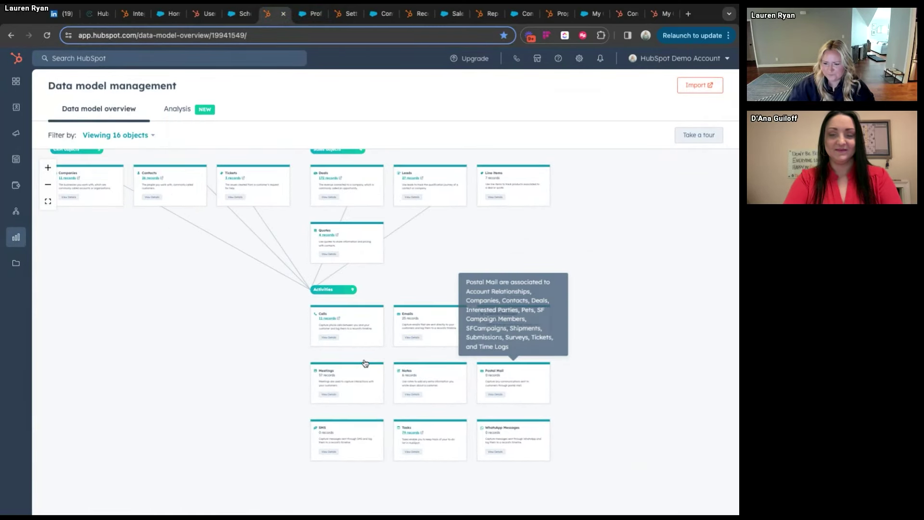
- Include the custom objects in HubSpot's data model overview so all objects are shown
left_click(99, 134)
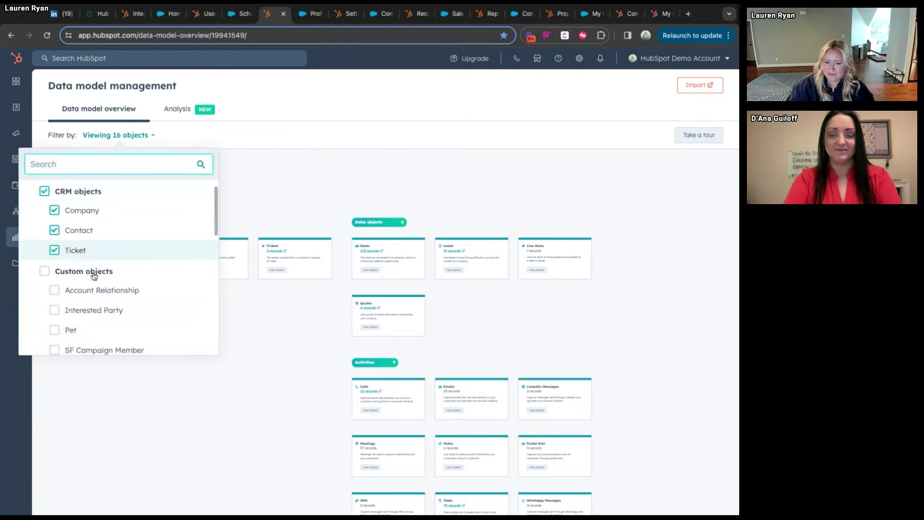
left_click(48, 271)
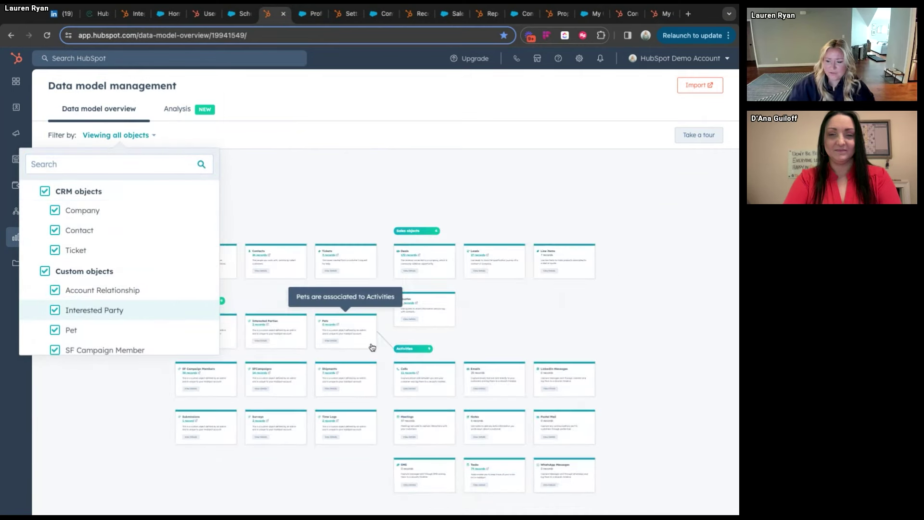
left_click(587, 290)
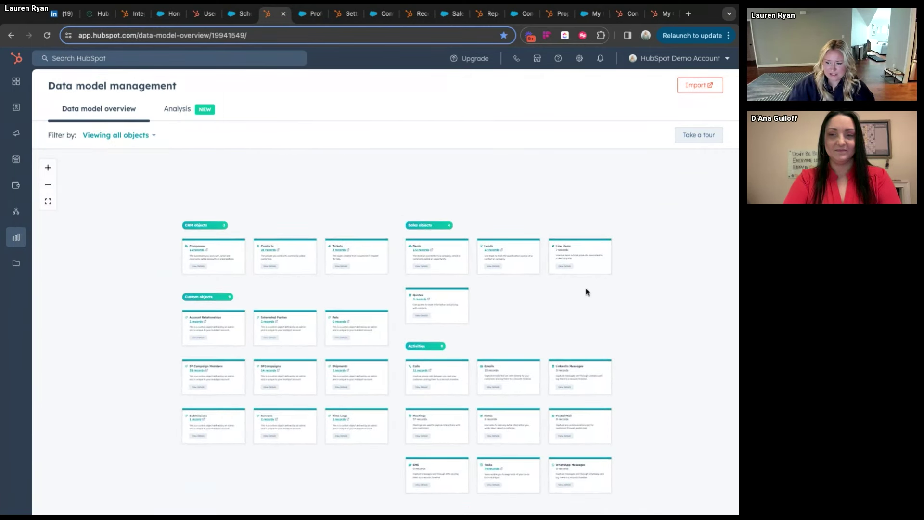
- Examine how quotes and the custom objects such as Account Relationships are associated, and switch to Salesforce's User Profiles list
scroll(443, 349, "up", 3)
mouse_move(439, 282)
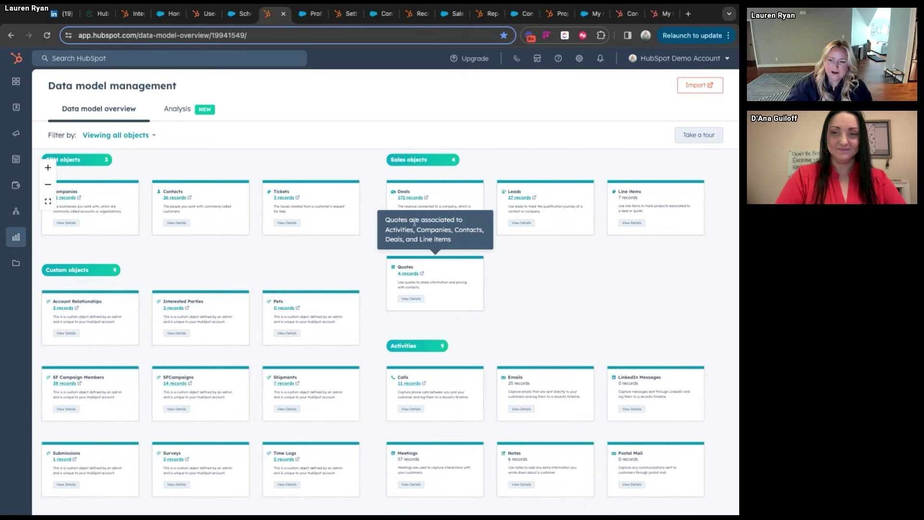
mouse_move(364, 228)
mouse_move(75, 317)
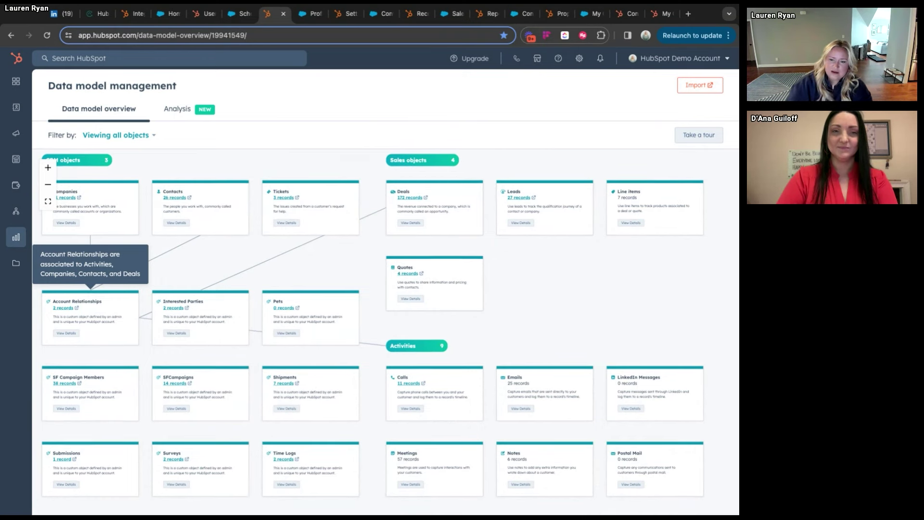
mouse_move(216, 193)
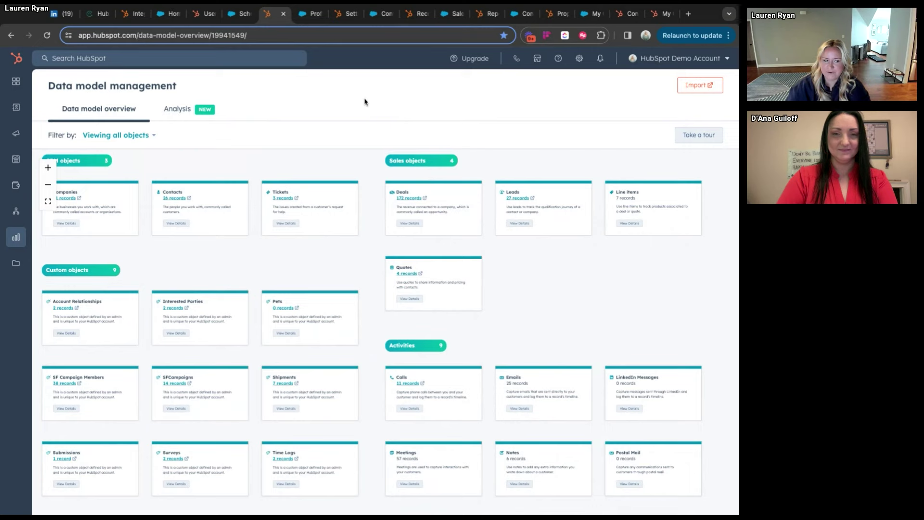
left_click(307, 14)
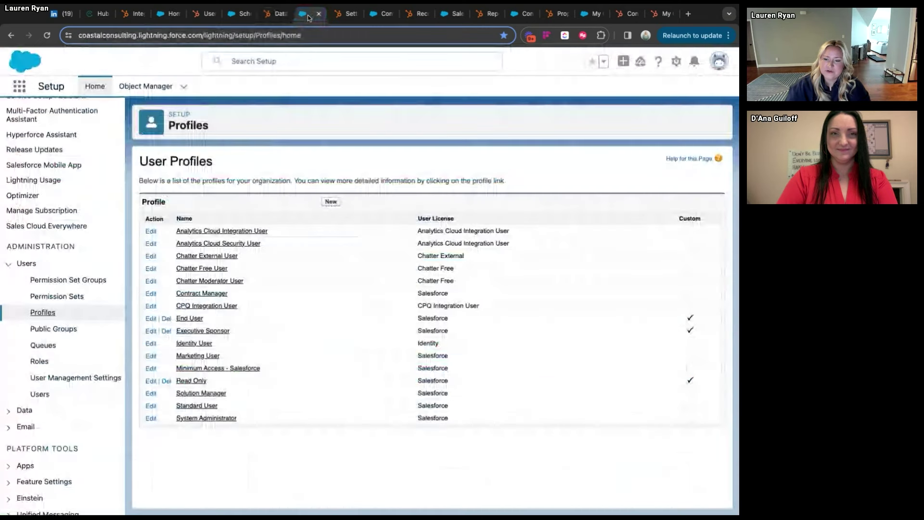
scroll(72, 336, "up", 3)
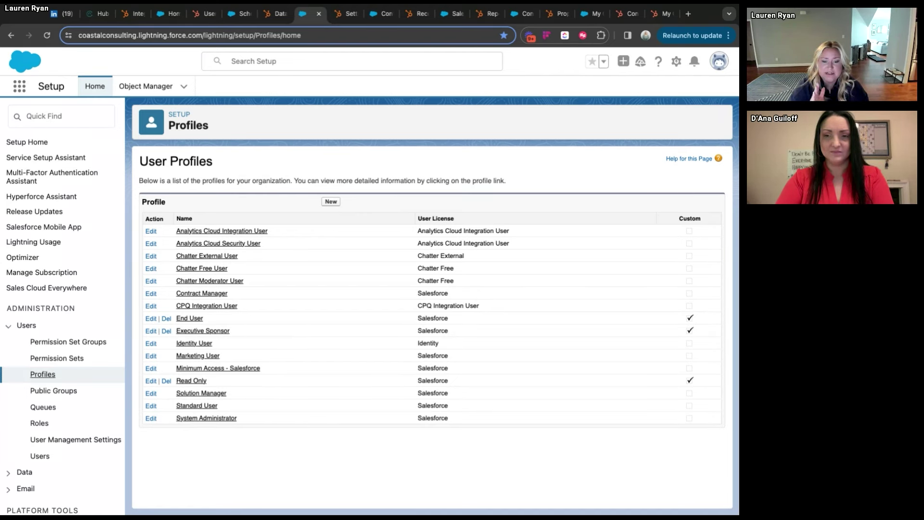
- Switch to HubSpot's user settings, start a new user with a test e-mail address and assign a Core Seat
left_click(342, 14)
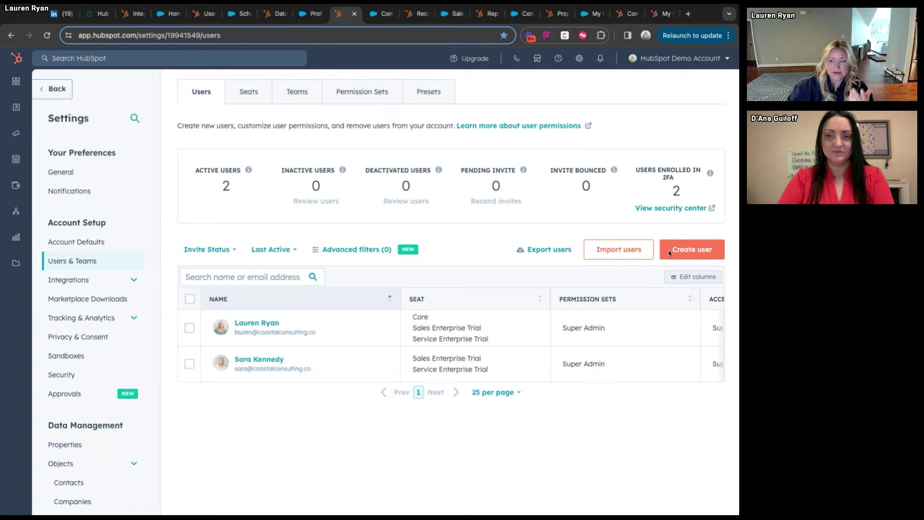
left_click(696, 251)
type("test@test.com")
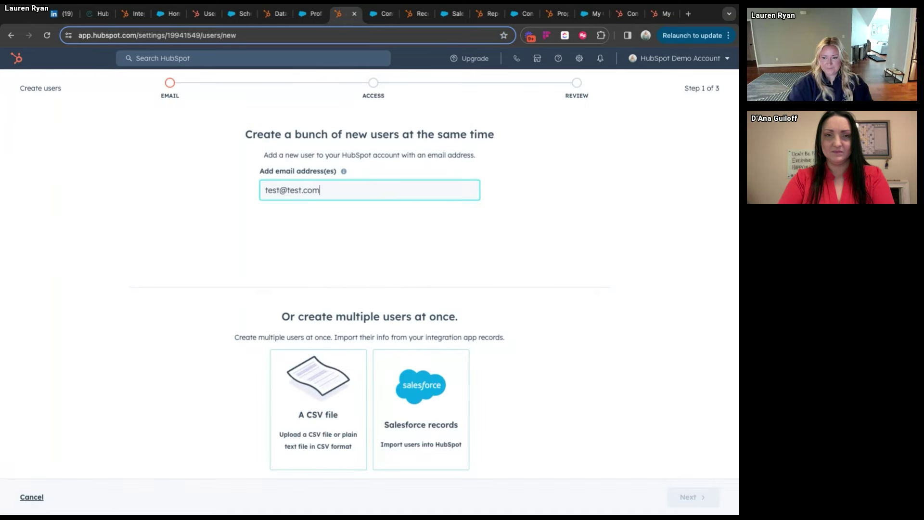
key("Return")
left_click(183, 270)
left_click(183, 327)
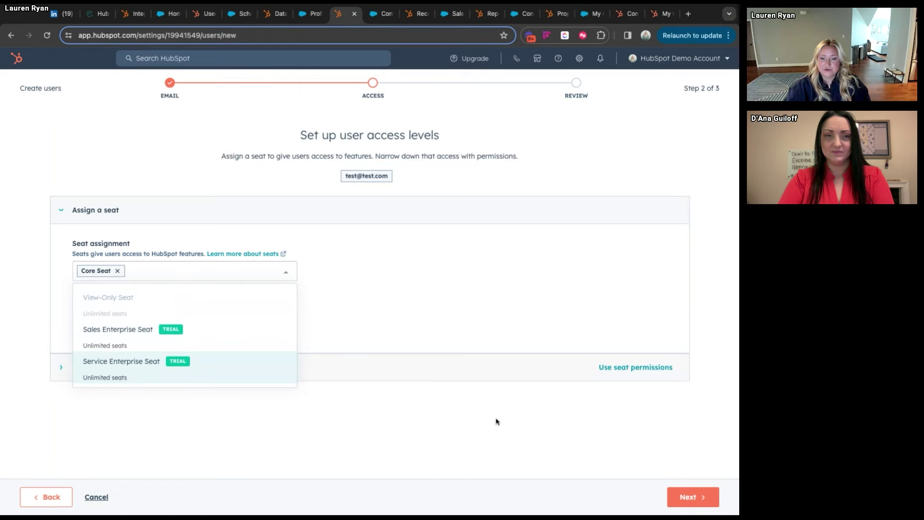
- Continue to the access review, look through the new user's permissions, and discard the user without creating it
key("Escape")
key("Return")
scroll(331, 302, "down", 2)
scroll(332, 302, "down", 15)
scroll(337, 308, "down", 1)
scroll(337, 308, "up", 18)
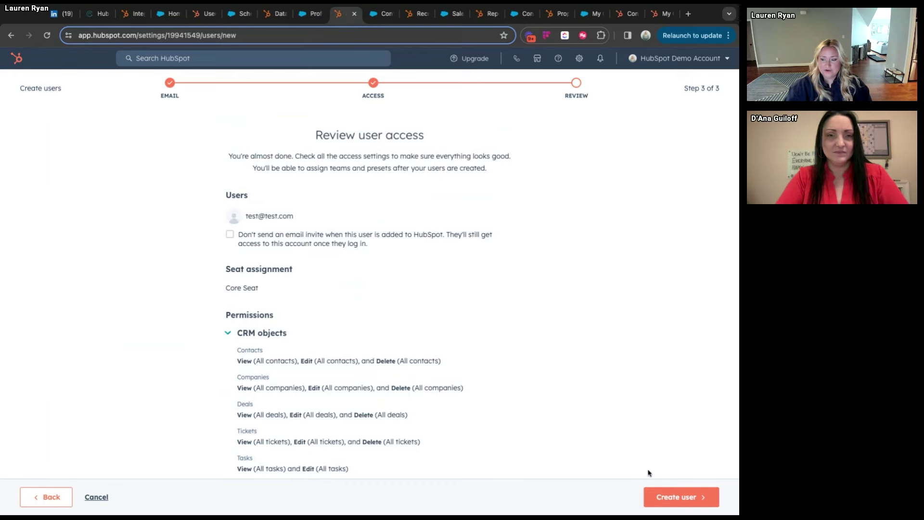
left_click(99, 497)
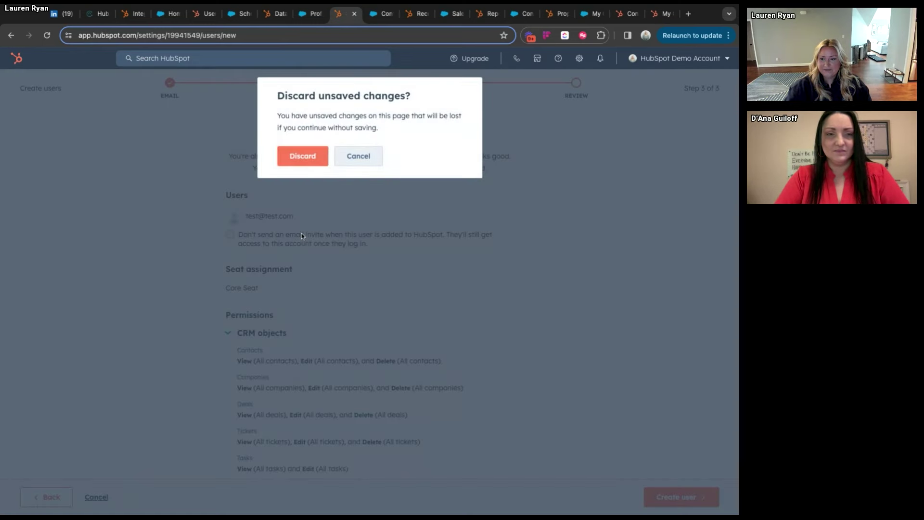
left_click(303, 155)
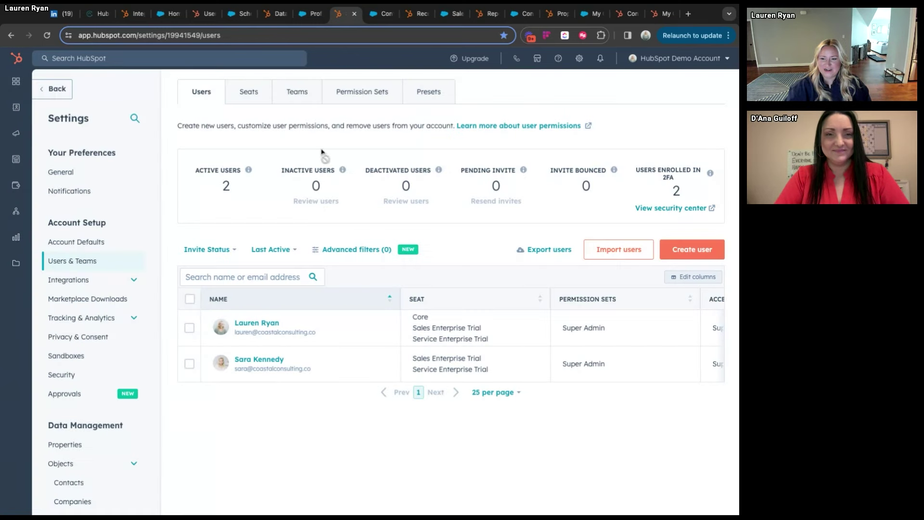
- Open a new HubSpot permission set from the permission sets list and examine its CRM object permissions
left_click(354, 91)
left_click(667, 147)
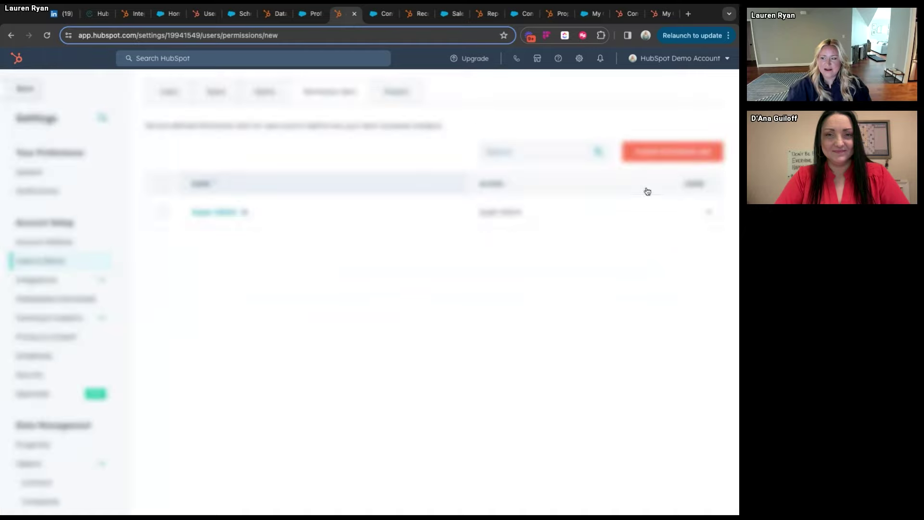
scroll(289, 289, "down", 1)
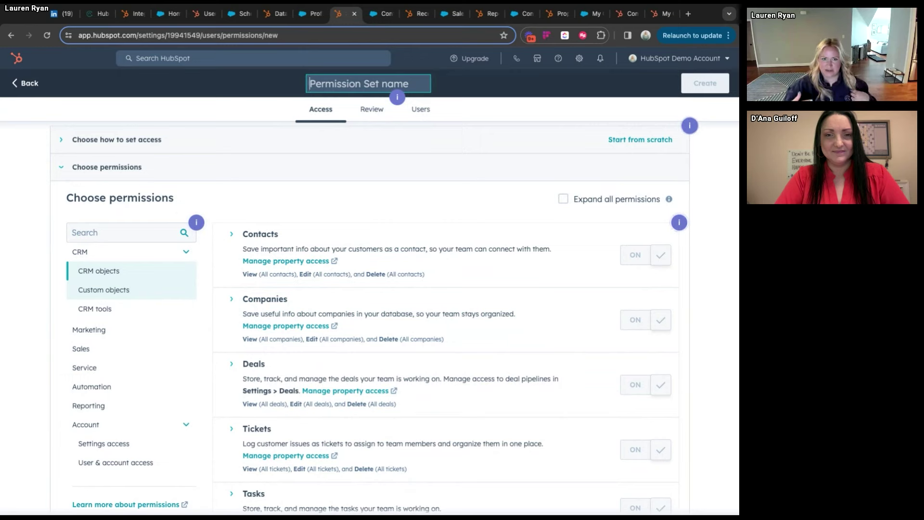
scroll(268, 111, "down", 1)
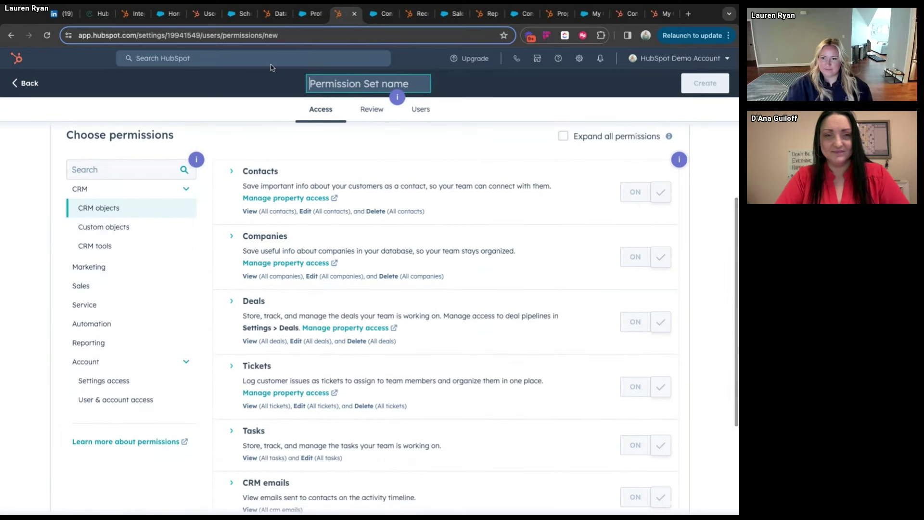
- Switch to Salesforce's permission sets and create a new permission set labelled "test"
left_click(302, 13)
left_click(60, 362)
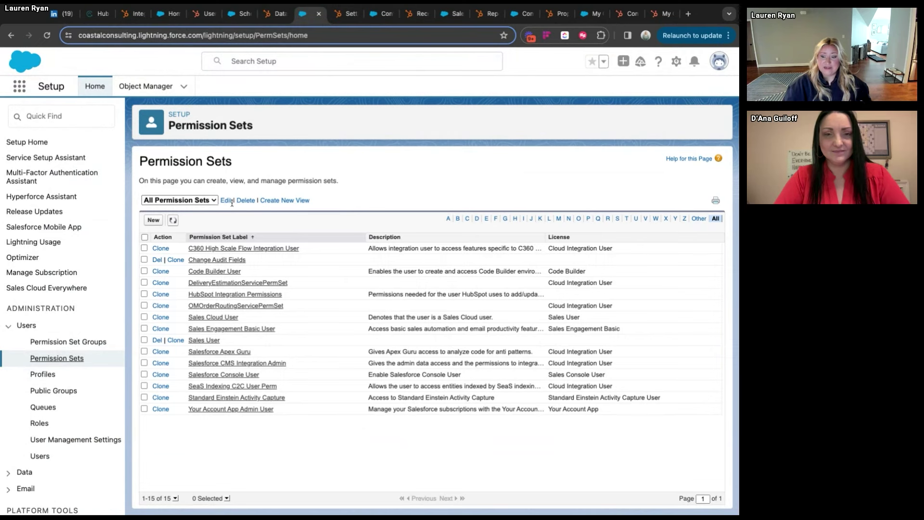
left_click(152, 221)
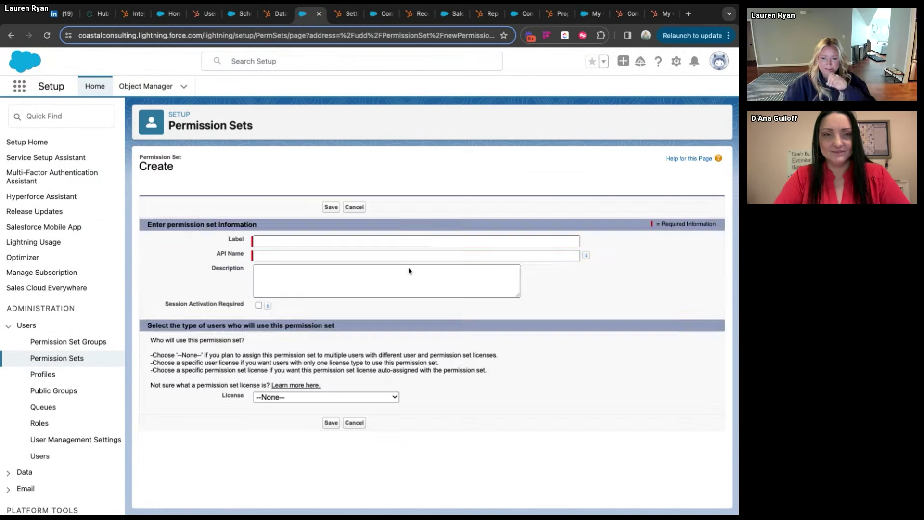
type("test")
left_click(331, 423)
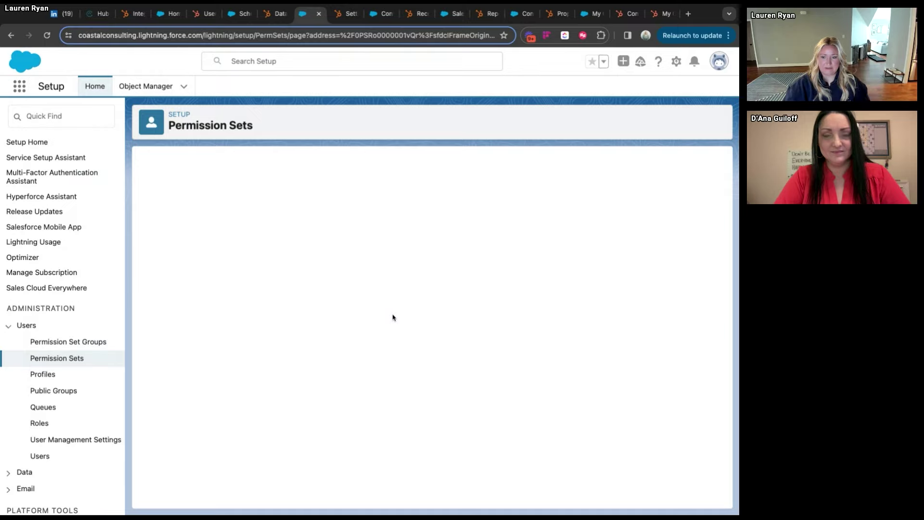
- Look through the test permission set's overview and open its object settings for Contacts
scroll(393, 318, "down", 5)
scroll(393, 317, "up", 3)
scroll(393, 318, "down", 1)
left_click(325, 176)
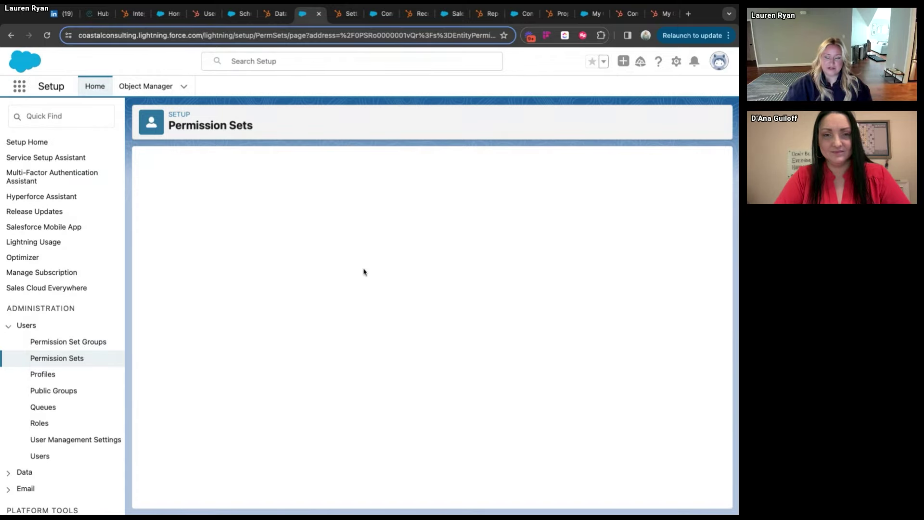
scroll(192, 353, "down", 1)
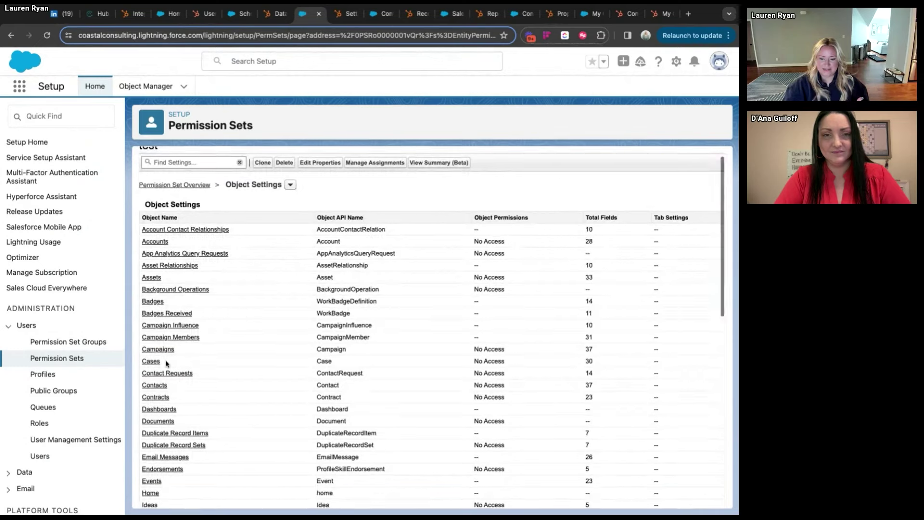
left_click(155, 385)
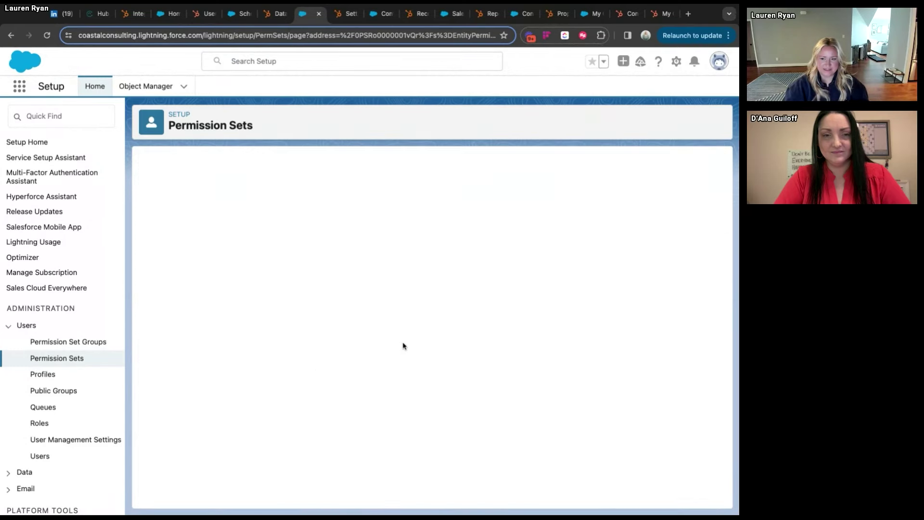
- Return to HubSpot's new permission set and examine the view, edit and delete access options for Contacts
left_click(347, 14)
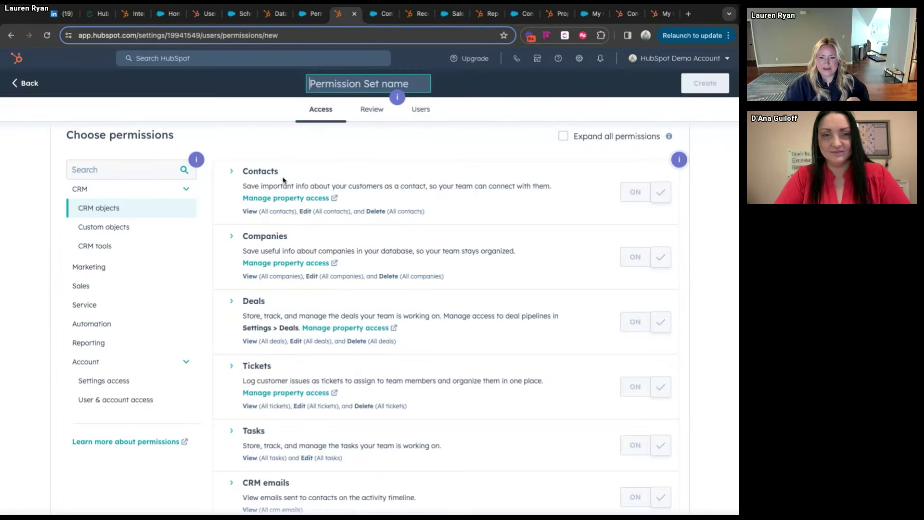
left_click(248, 172)
scroll(682, 220, "down", 1)
left_click(654, 236)
scroll(451, 214, "up", 1)
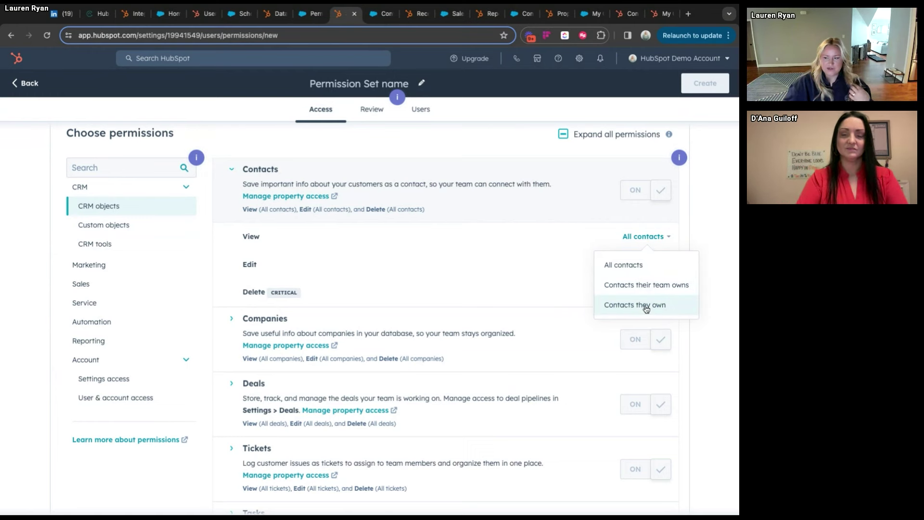
left_click(641, 269)
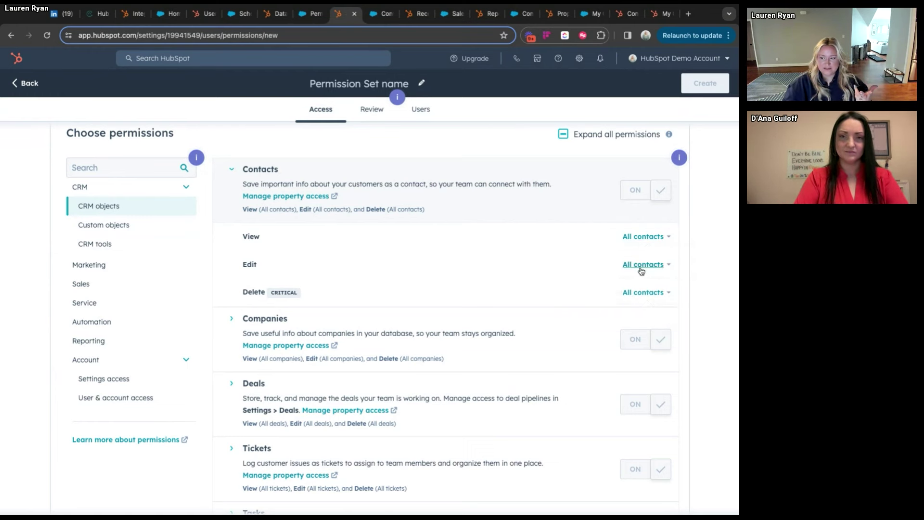
left_click(643, 293)
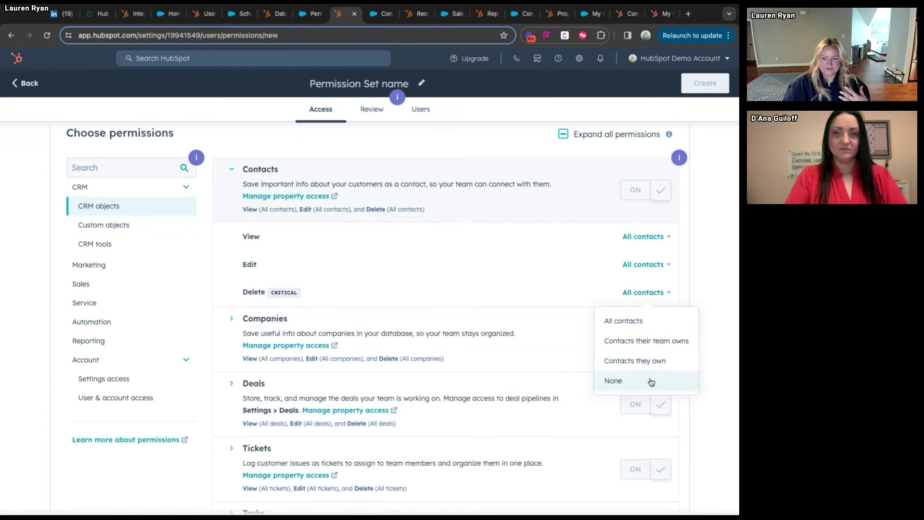
left_click(702, 271)
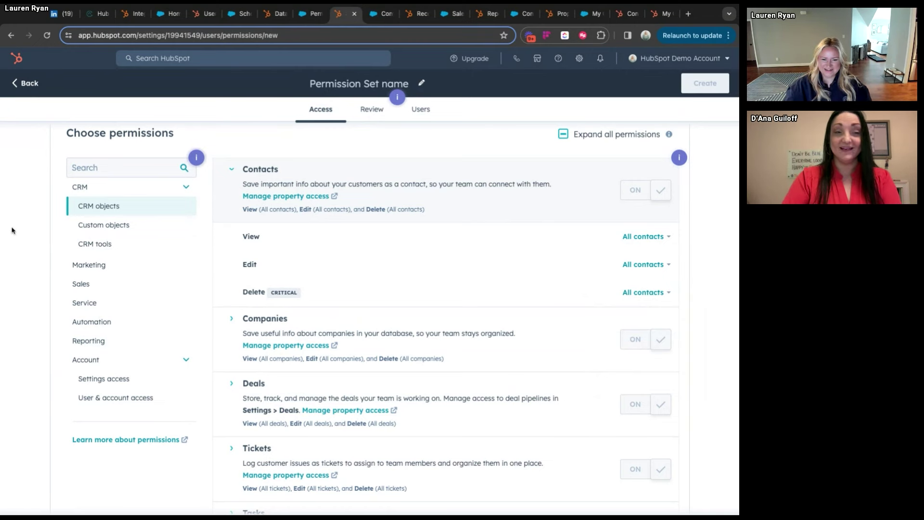
- Look over the remaining permission categories, leave the permission set unsaved, and open the user presets page
scroll(144, 321, "down", 1)
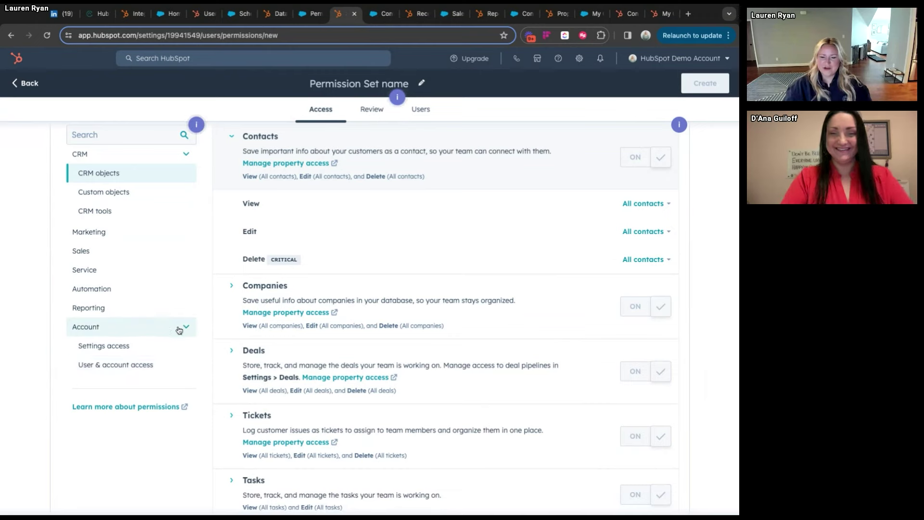
left_click(179, 328)
scroll(102, 167, "up", 3)
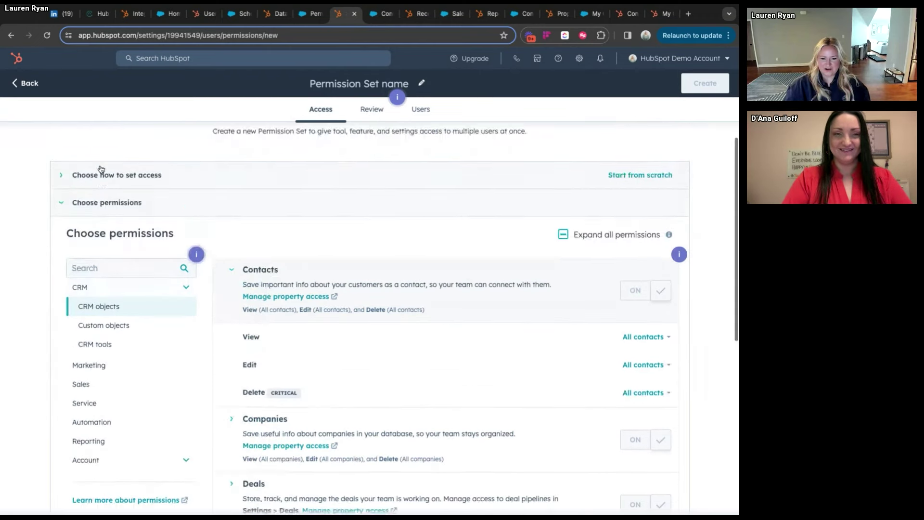
scroll(102, 167, "up", 1)
left_click(24, 83)
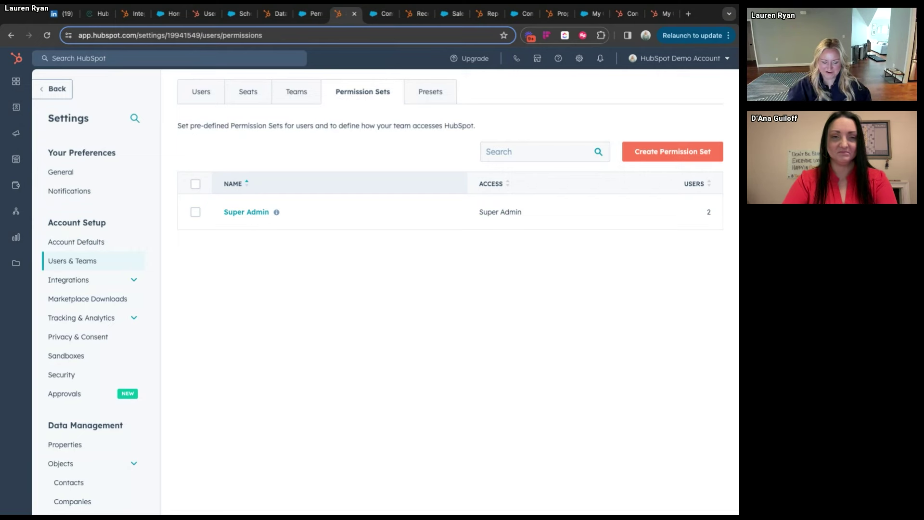
left_click(443, 92)
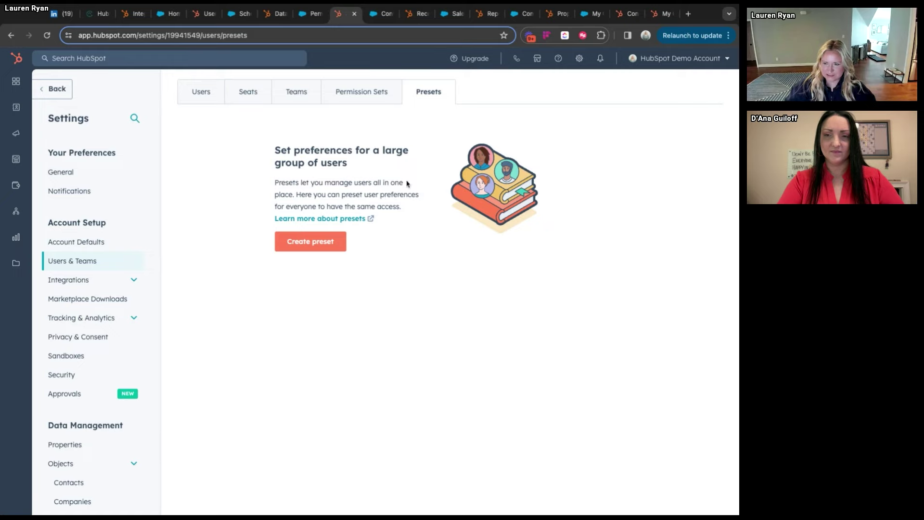
- Switch to the Contact page layout in Salesforce's Object Manager and examine its actions and contact detail fields
left_click(380, 18)
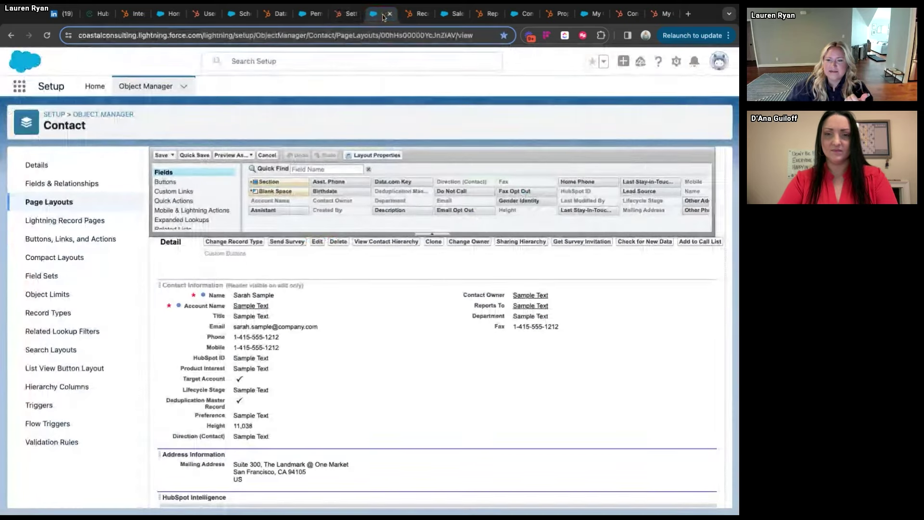
scroll(361, 351, "up", 3)
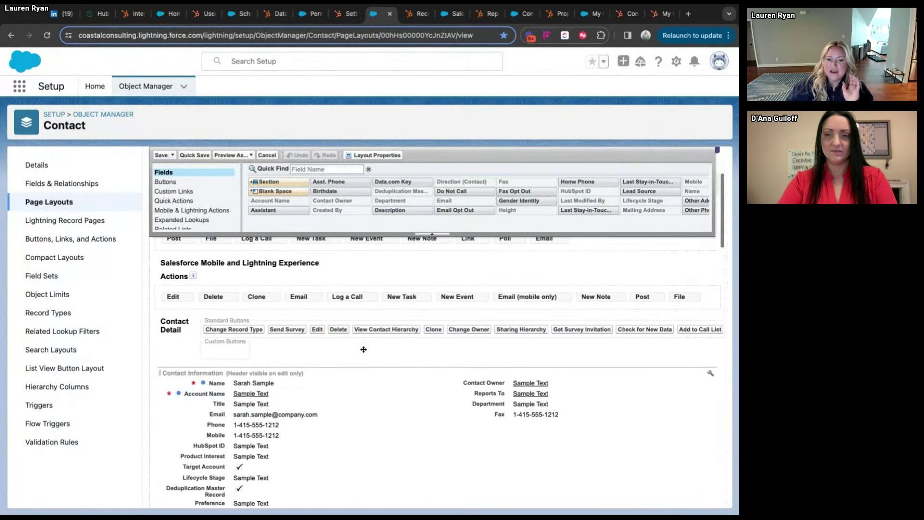
scroll(364, 349, "down", 3)
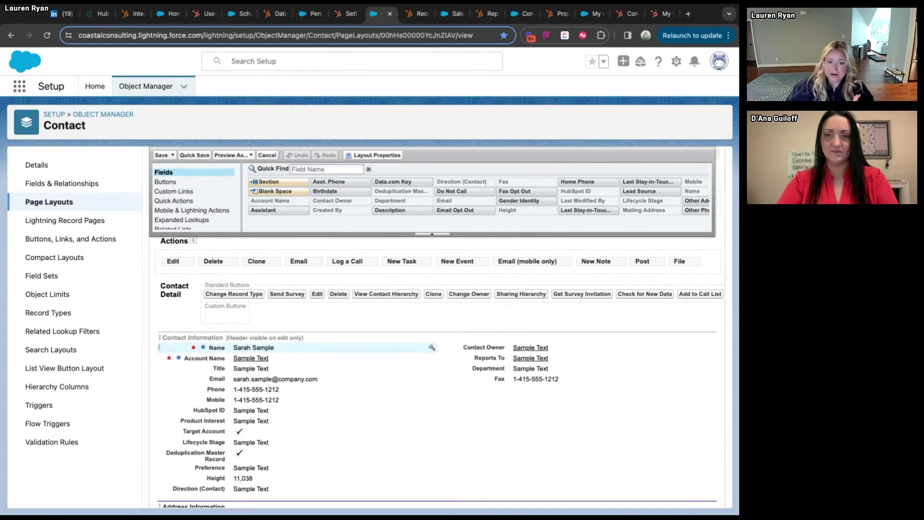
- Leave Setup for the Salesforce Sales app and open the second contact in the recently viewed contacts list
scroll(337, 347, "down", 1)
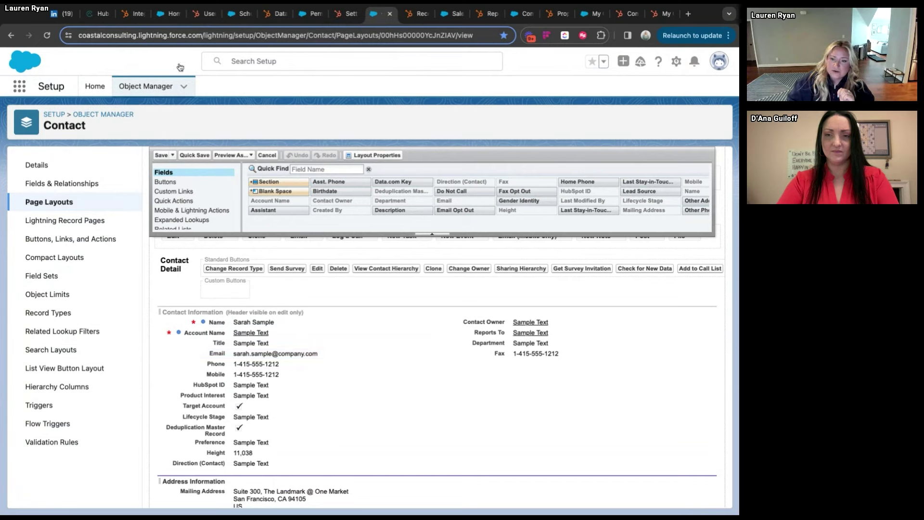
left_click(166, 13)
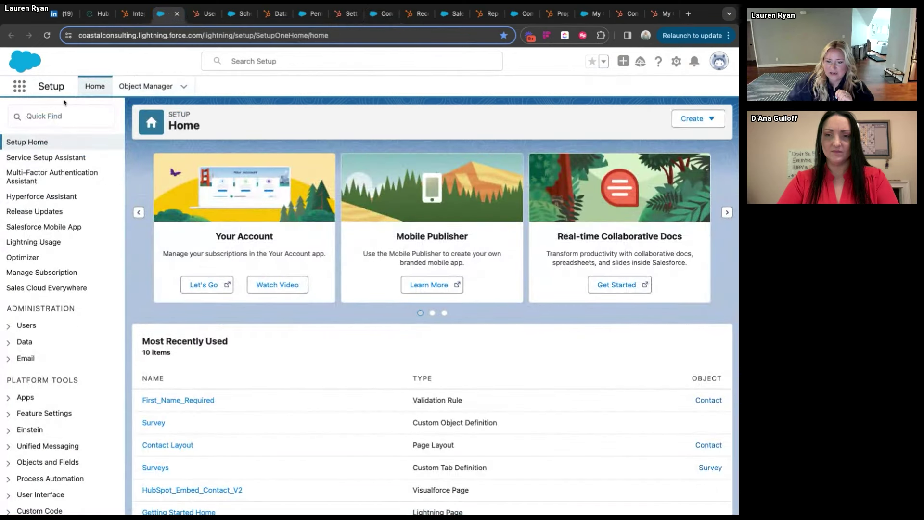
left_click(240, 14)
left_click(166, 14)
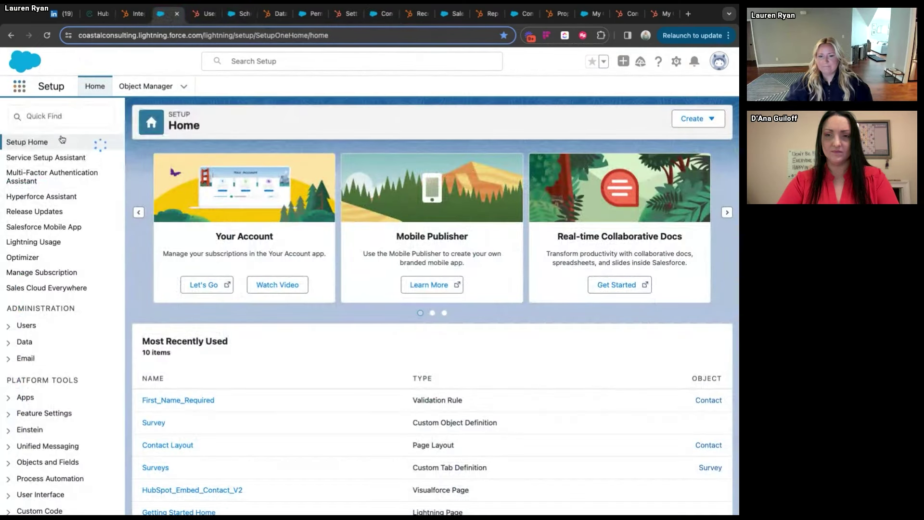
left_click(19, 87)
key("Return")
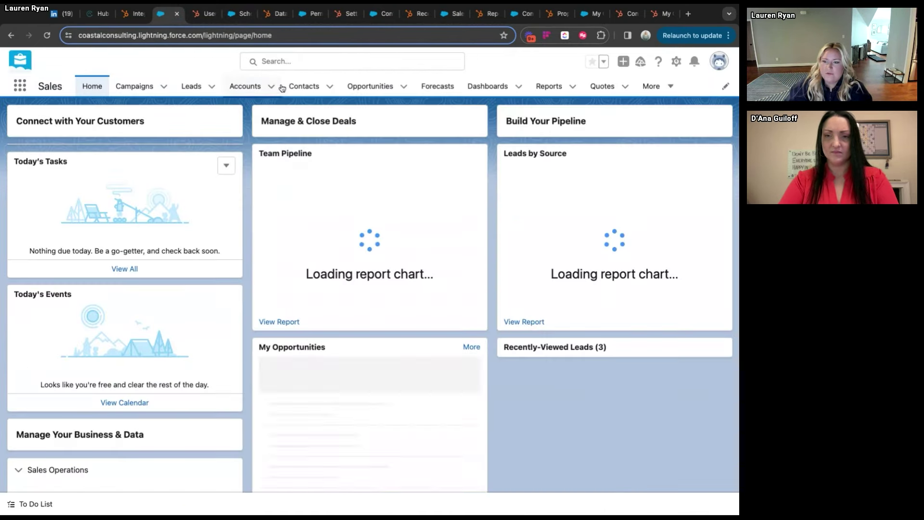
left_click(304, 86)
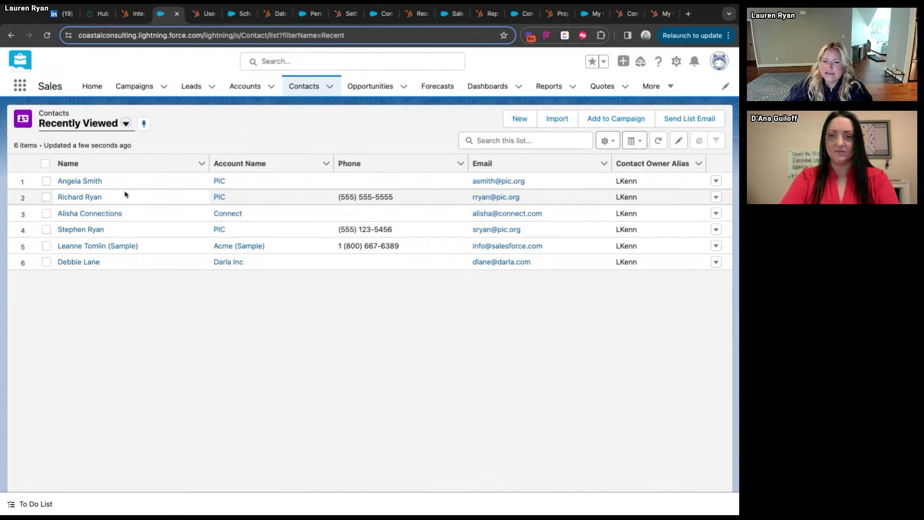
left_click(85, 198)
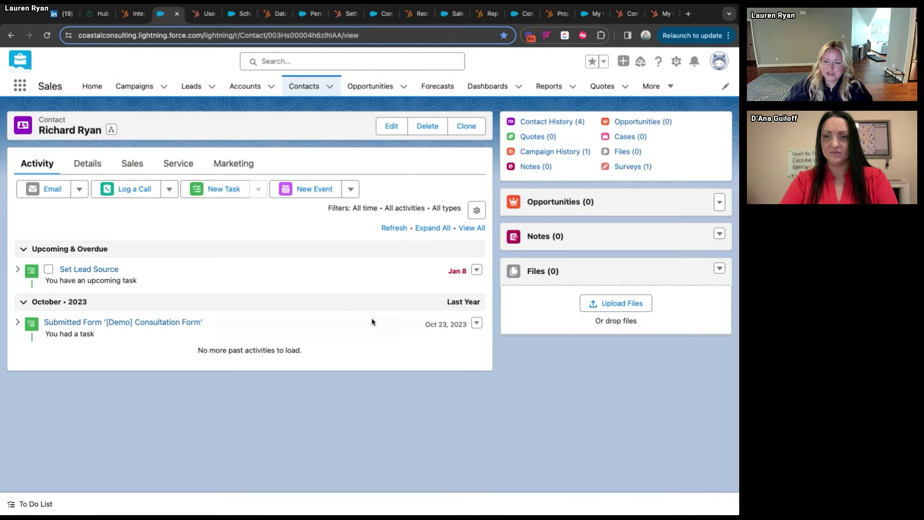
- Look over the contact record's details, including the address, HubSpot Intelligence and HubSpot Embed sections
left_click(88, 163)
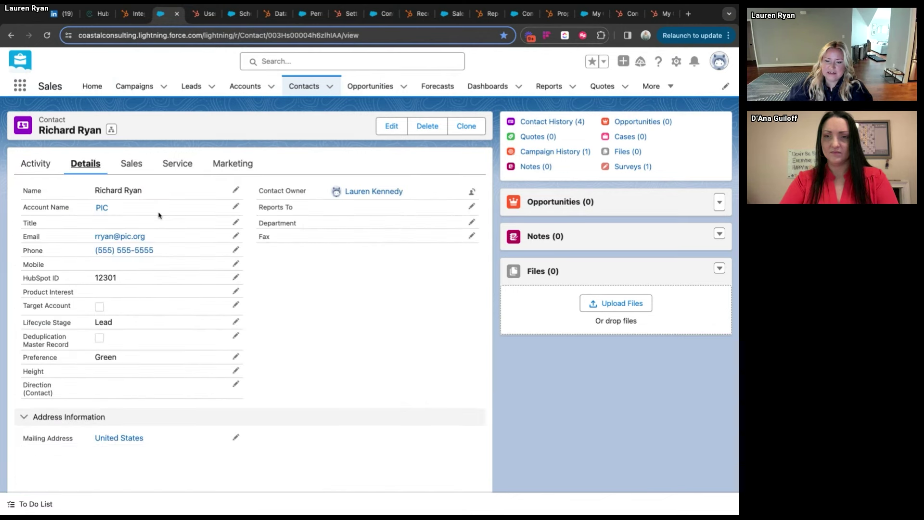
scroll(159, 215, "down", 2)
scroll(160, 215, "down", 7)
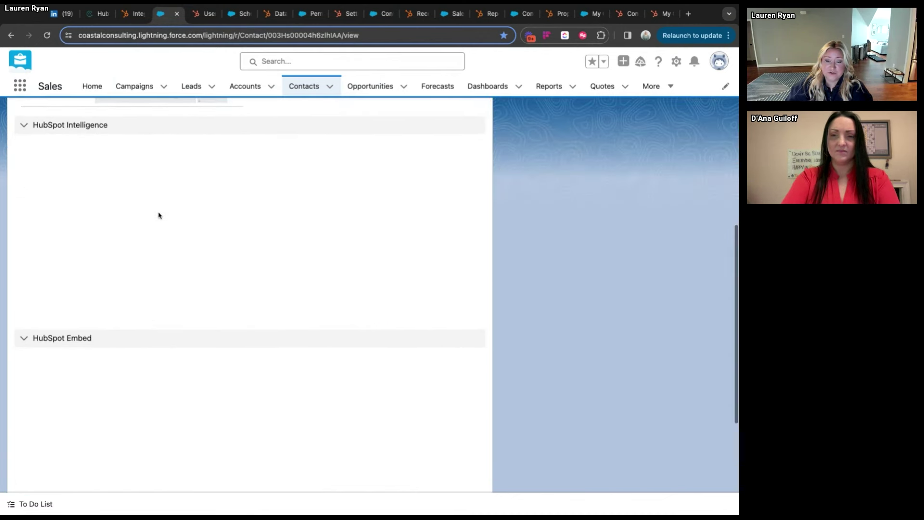
scroll(221, 237, "down", 5)
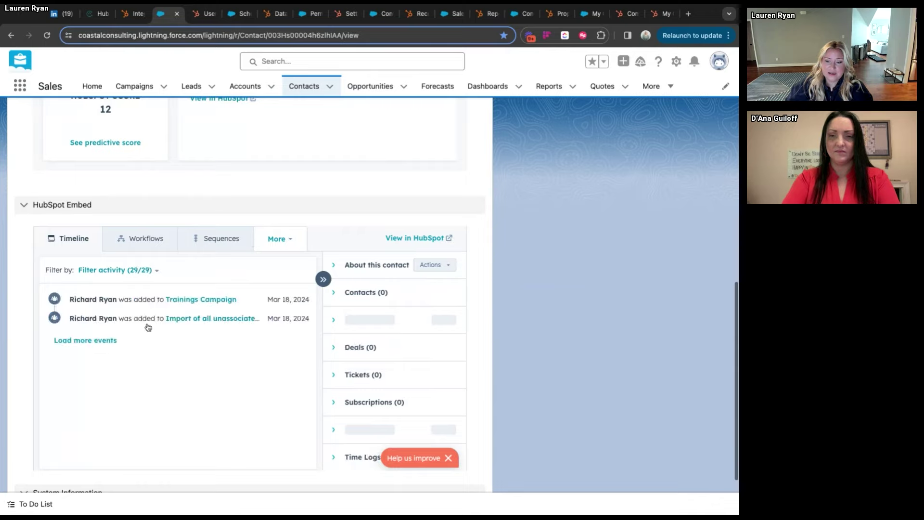
scroll(212, 316, "up", 7)
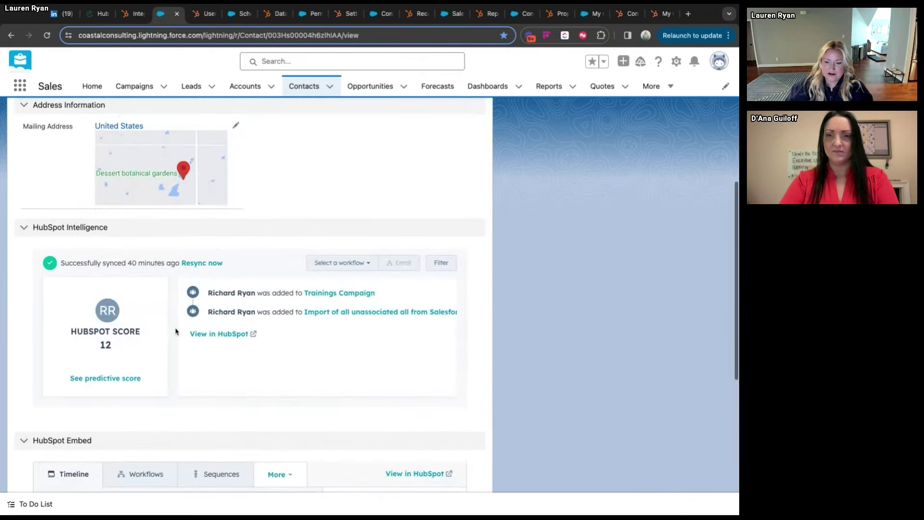
scroll(176, 330, "down", 4)
scroll(86, 358, "up", 10)
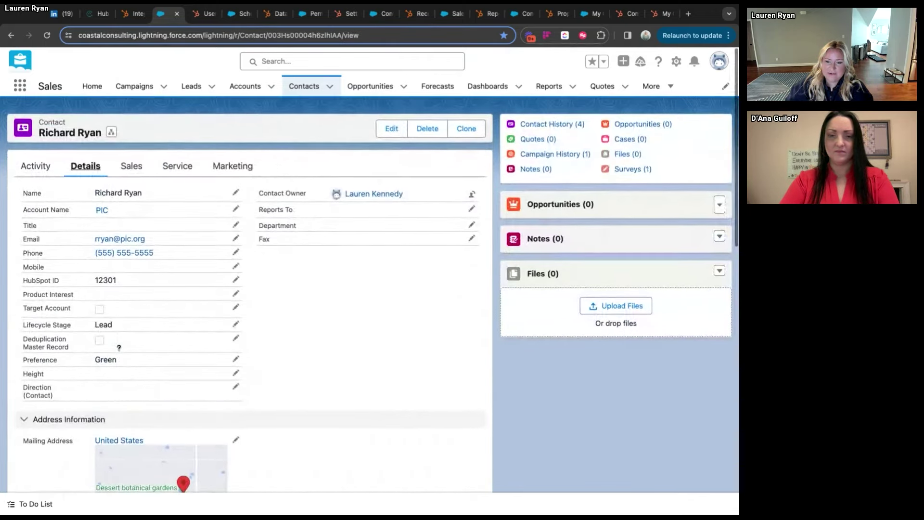
- Return to the Contact page layout editor and examine its contact fields, HubSpot Intelligence and HubSpot Embed sections
left_click(326, 13)
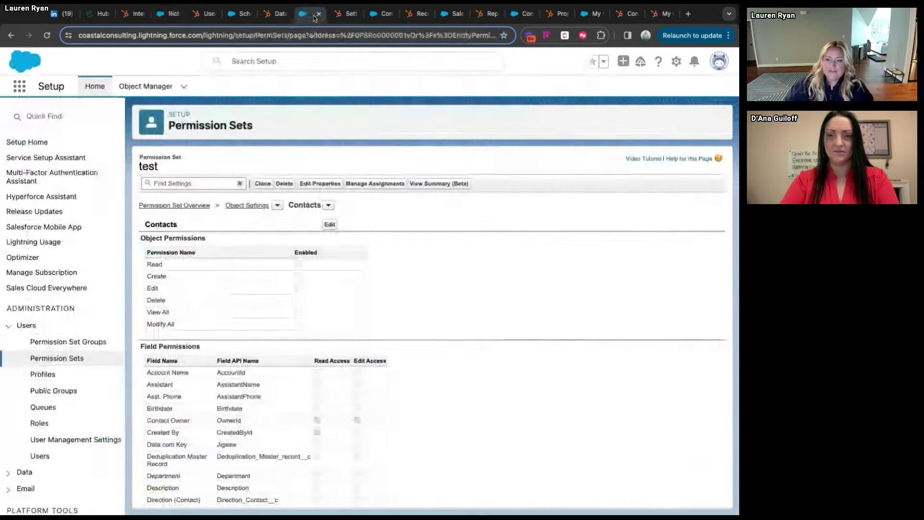
left_click(382, 13)
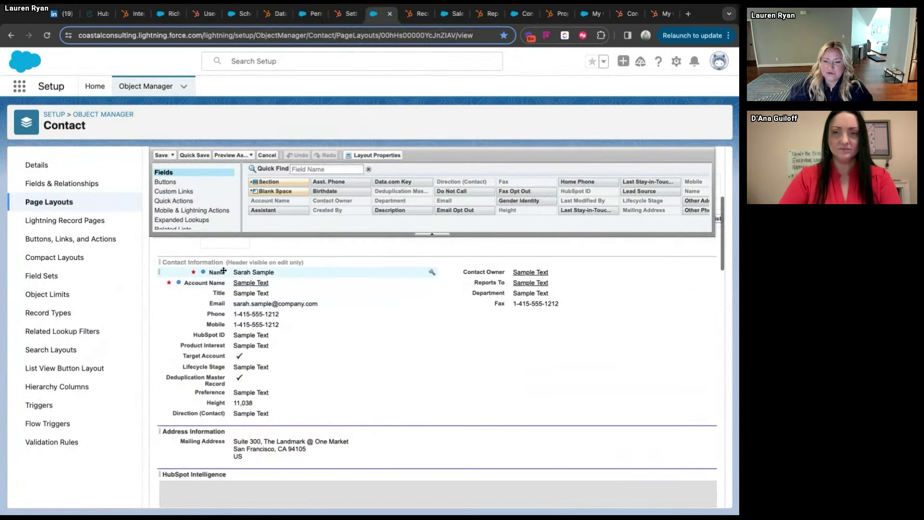
scroll(231, 414, "down", 2)
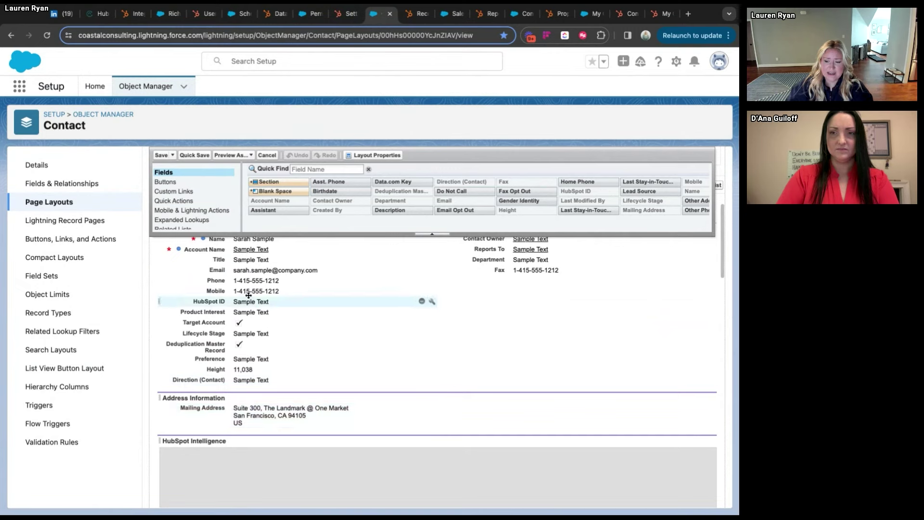
scroll(302, 367, "down", 4)
scroll(302, 367, "down", 2)
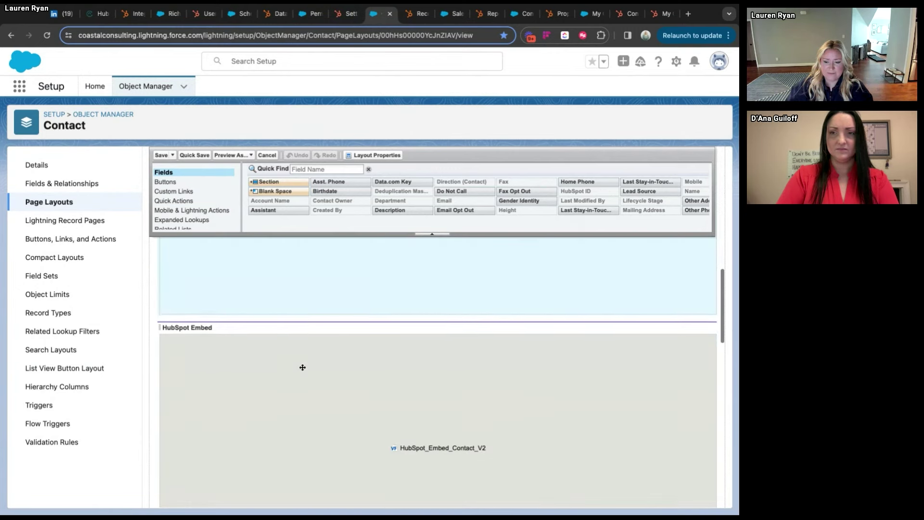
scroll(303, 367, "up", 10)
- Open the Contact object's page layout assignments and review which layout each profile uses
left_click(62, 204)
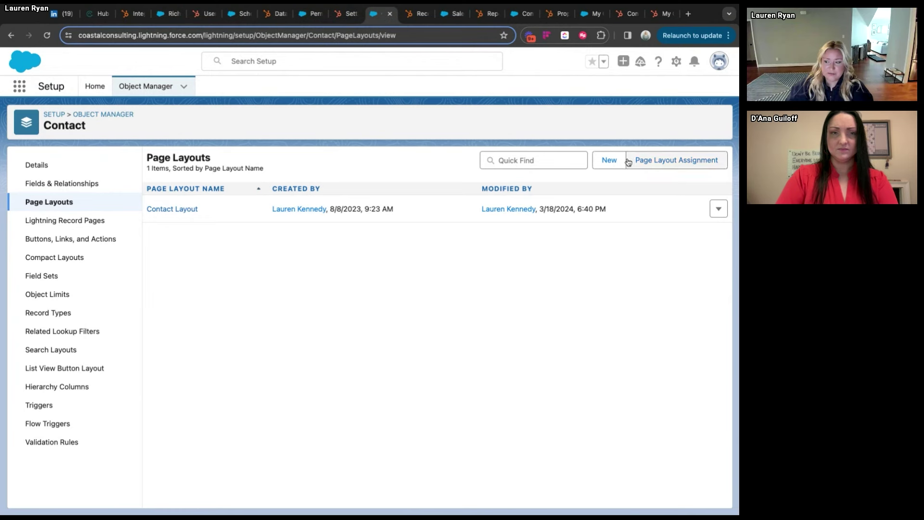
left_click(645, 160)
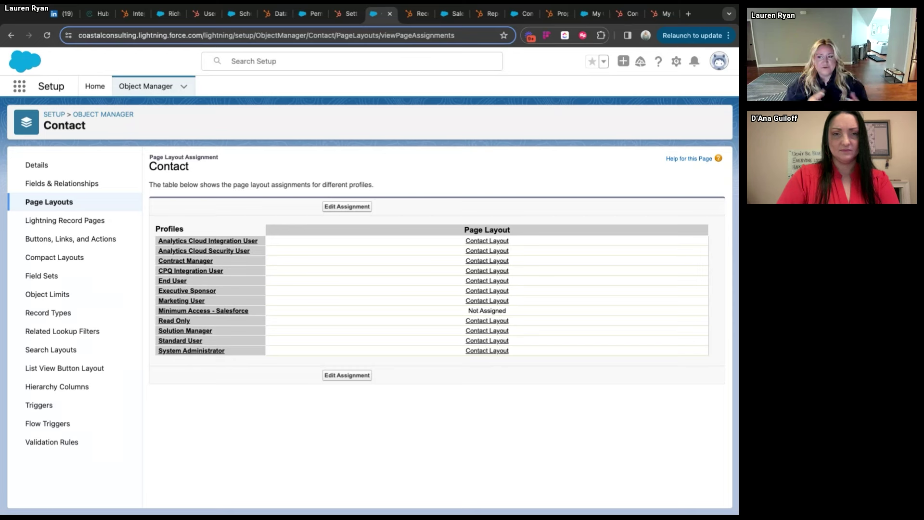
left_click(420, 15)
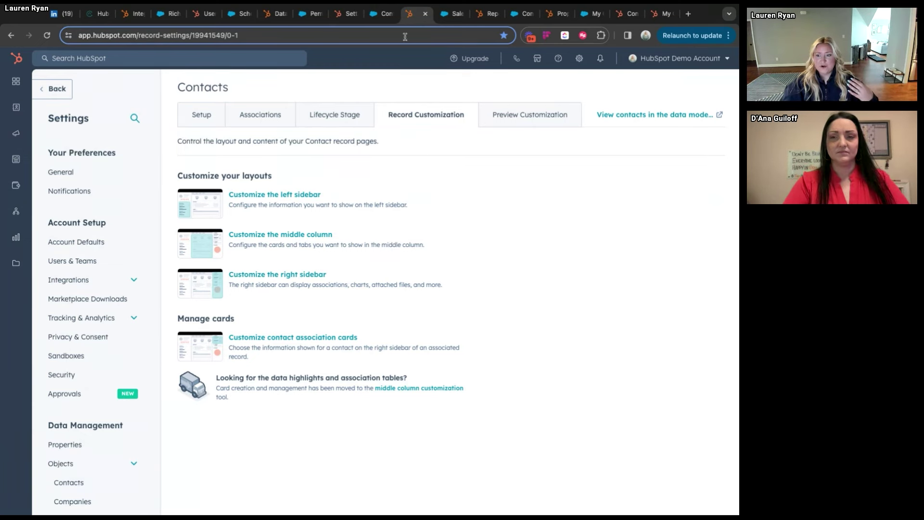
left_click(380, 14)
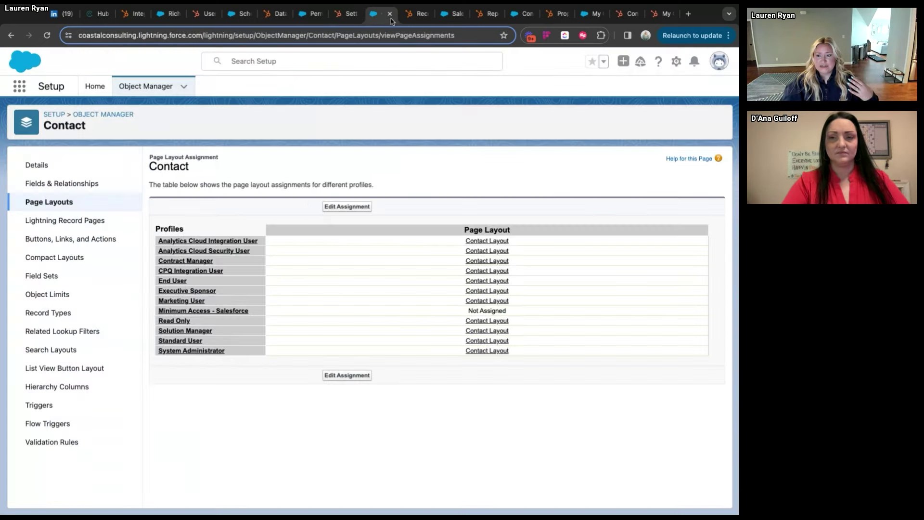
- Edit the contact's record page in Lightning App Builder and add an Activities component below the Files component
left_click(169, 18)
left_click(676, 61)
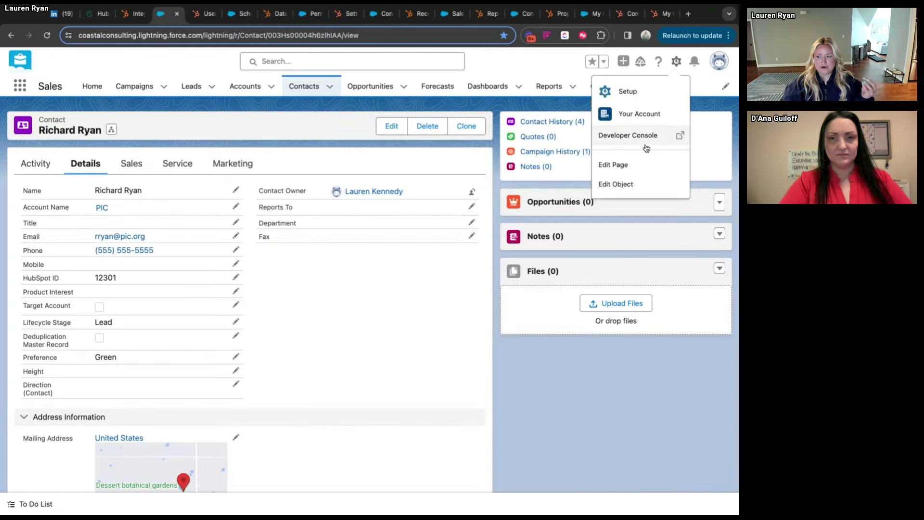
left_click(627, 166)
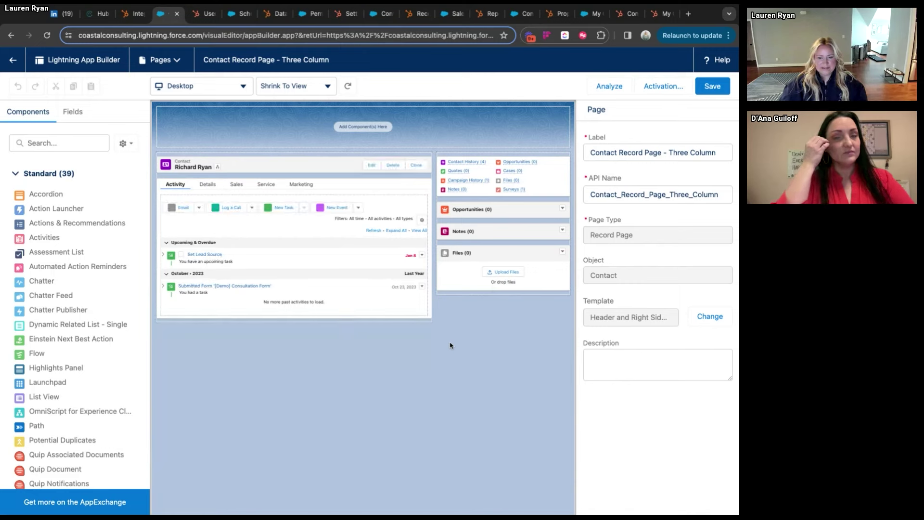
left_click_drag(43, 237, 471, 286)
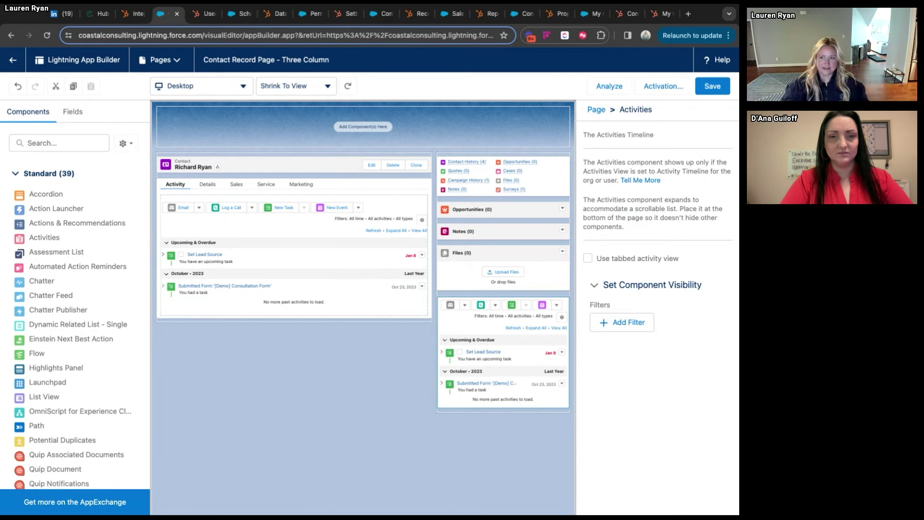
- Switch to HubSpot's contact record customization and create a new team view for the left sidebar
left_click(422, 18)
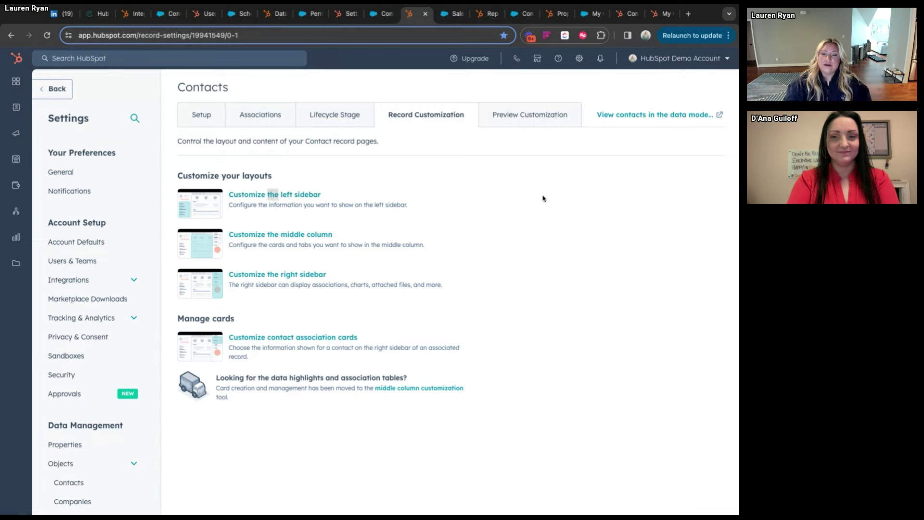
left_click(243, 195)
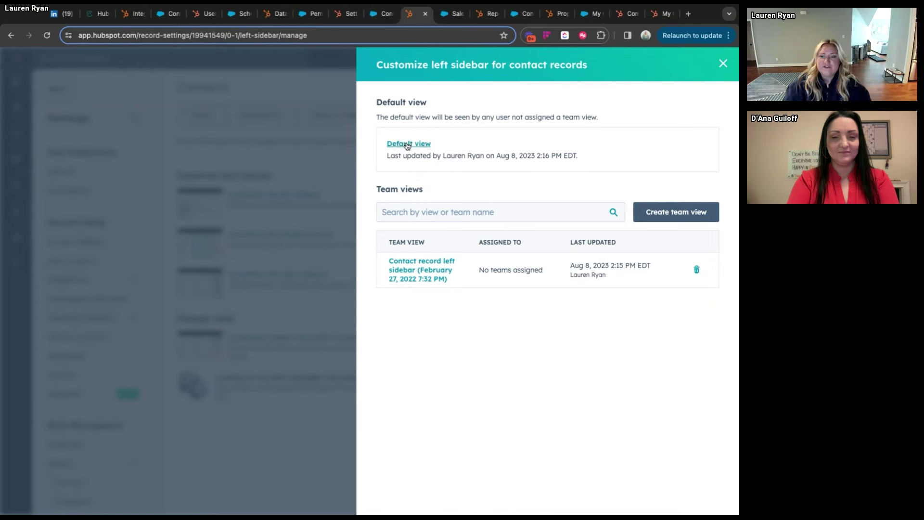
left_click(689, 213)
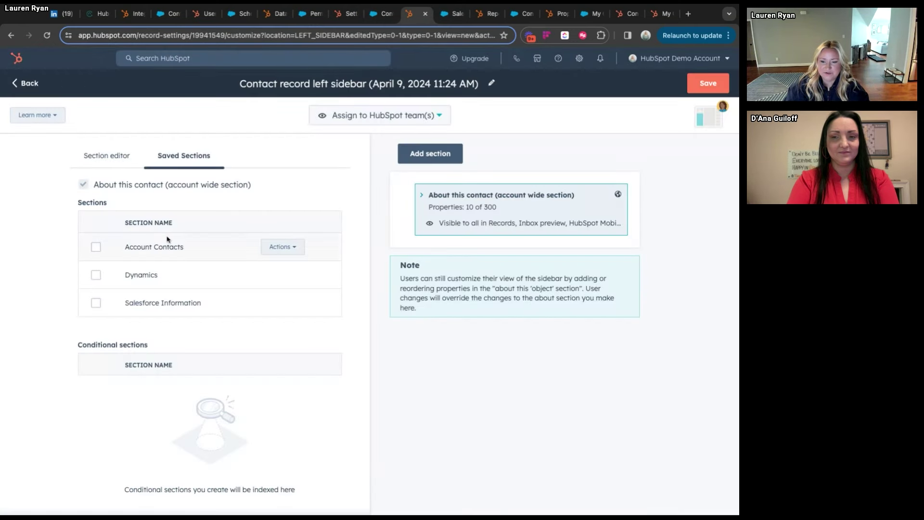
scroll(157, 270, "down", 1)
scroll(157, 270, "up", 1)
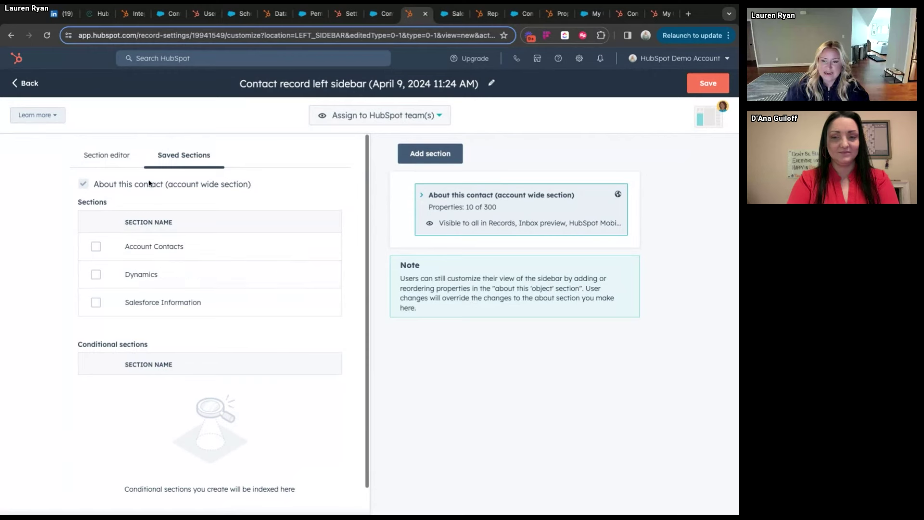
- Assign the new left sidebar view to the Sales team
left_click(351, 119)
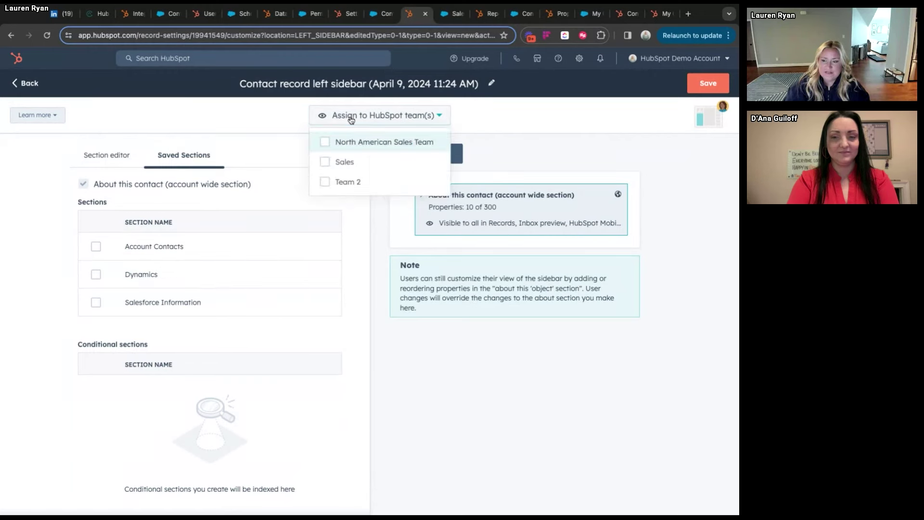
left_click(344, 163)
left_click(358, 243)
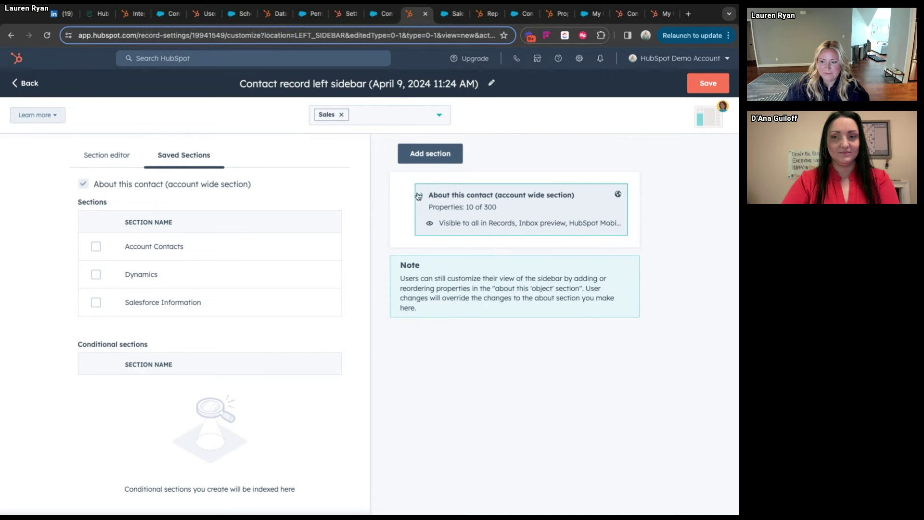
- Expand the About this contact section and look over its properties and the property groups available in the section editor
left_click(430, 201)
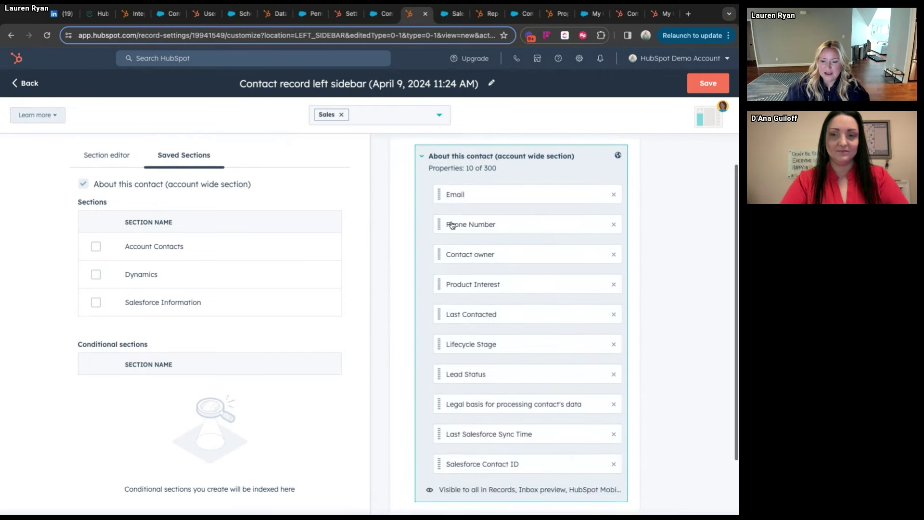
scroll(450, 223, "down", 2)
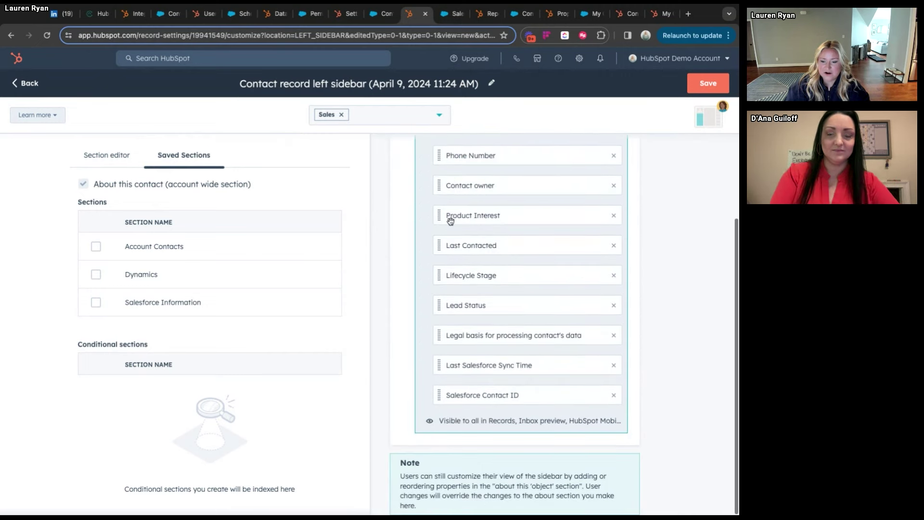
left_click(104, 155)
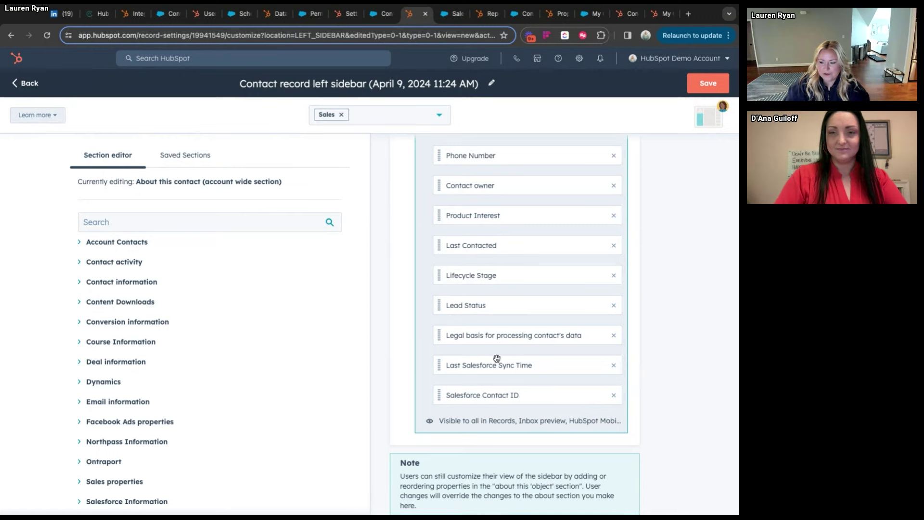
- Add a section named Sales containing the Close Date and First Deal Created Date properties from Deal information
scroll(497, 358, "up", 3)
left_click(425, 162)
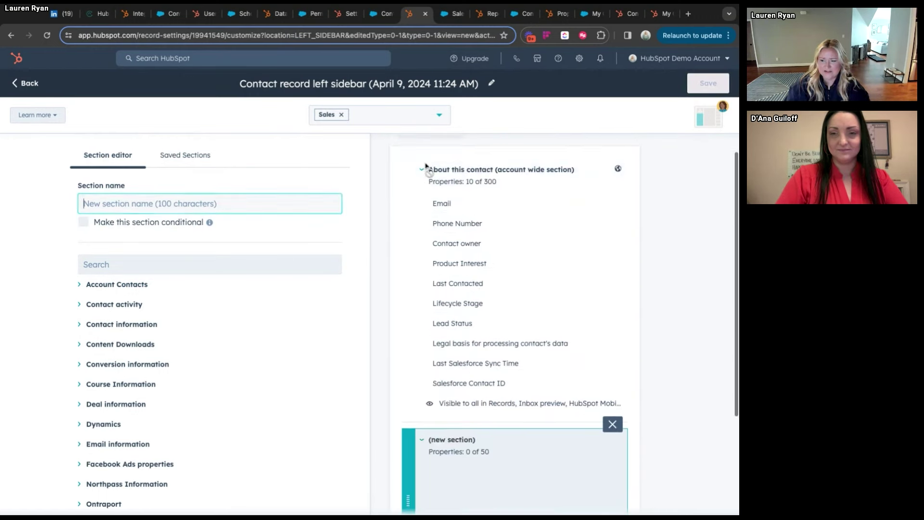
type("Sales")
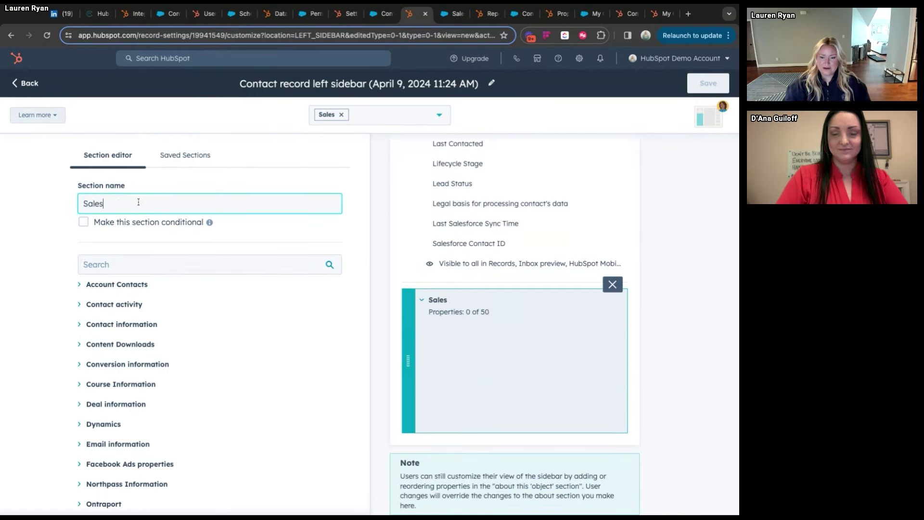
left_click(121, 404)
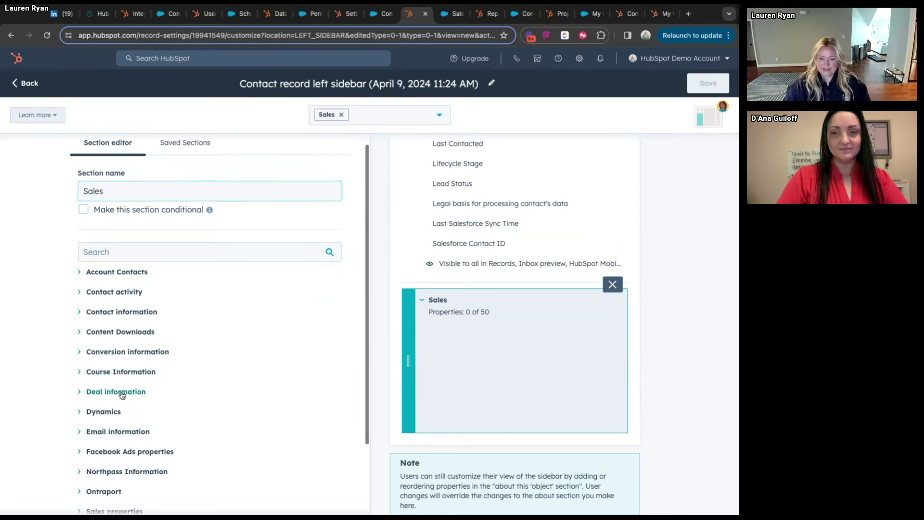
scroll(122, 395, "down", 2)
left_click(123, 315)
left_click(128, 347)
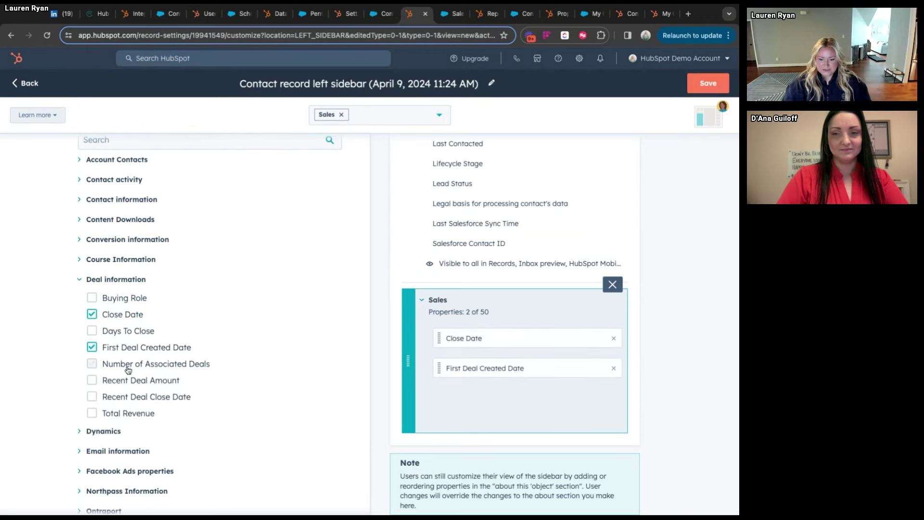
- Add Number of Associated Deals and Total Revenue to the Sales section, and publish the custom team view
left_click(129, 364)
left_click(128, 412)
scroll(300, 283, "up", 3)
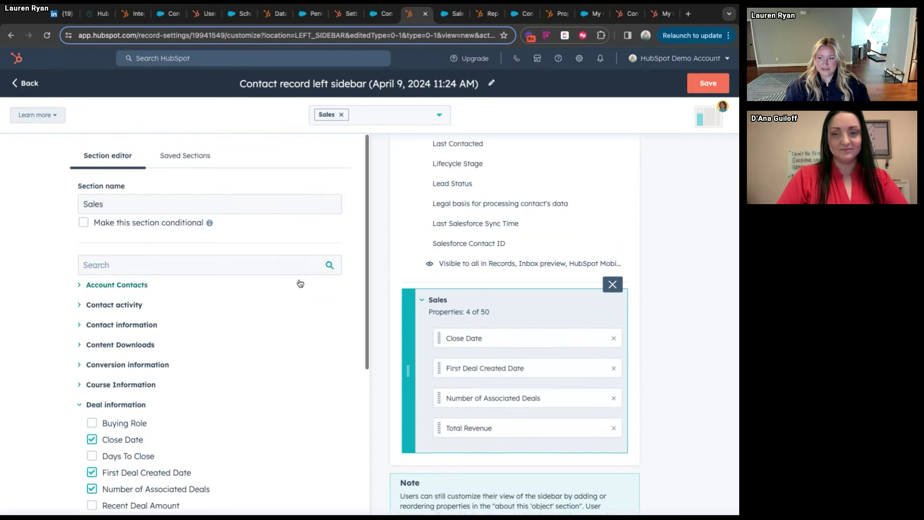
left_click(722, 84)
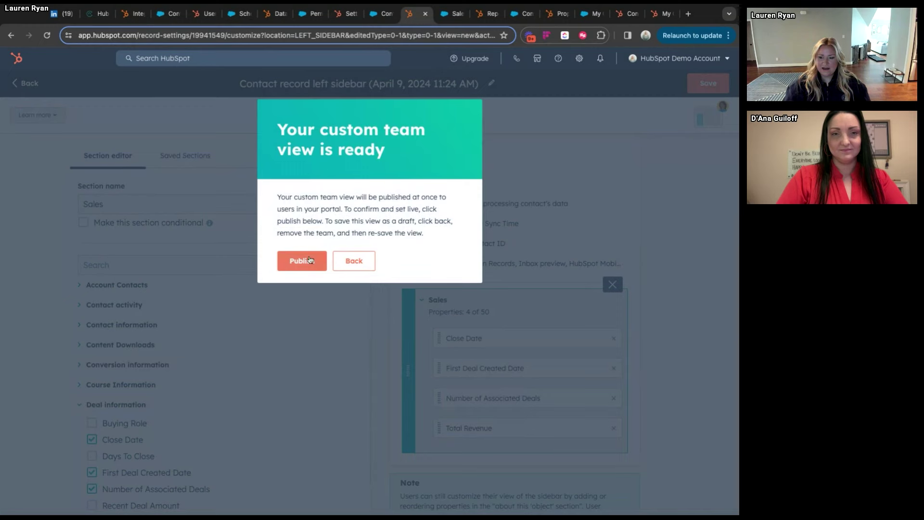
key("Return")
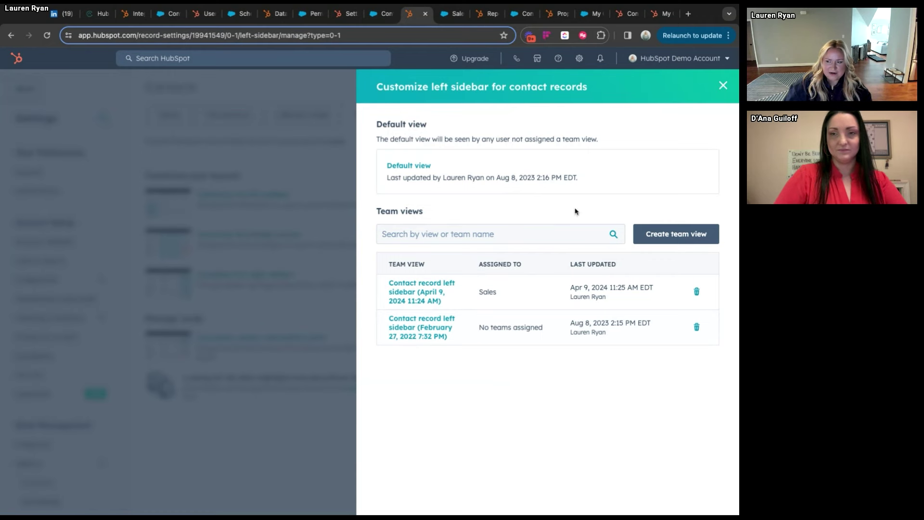
left_click(723, 87)
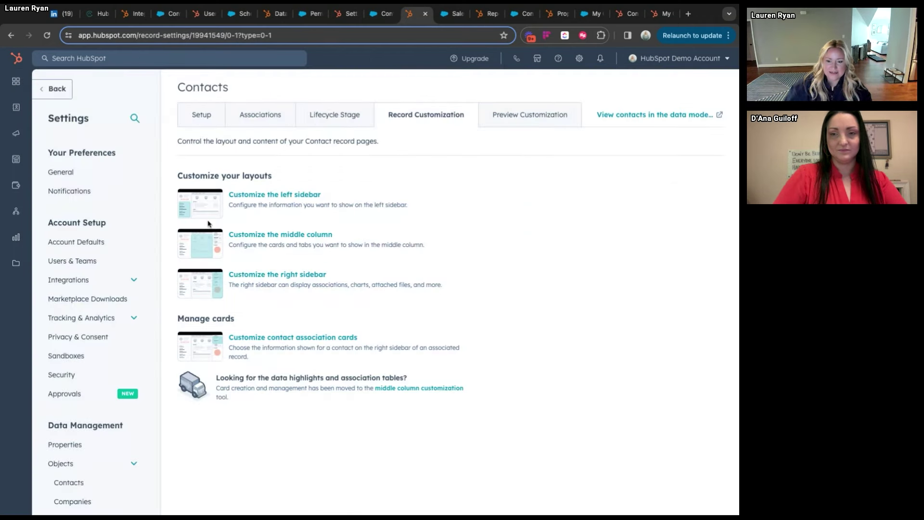
- Go to the Deals object's record customization settings and open the left sidebar views for deal records
scroll(110, 241, "down", 3)
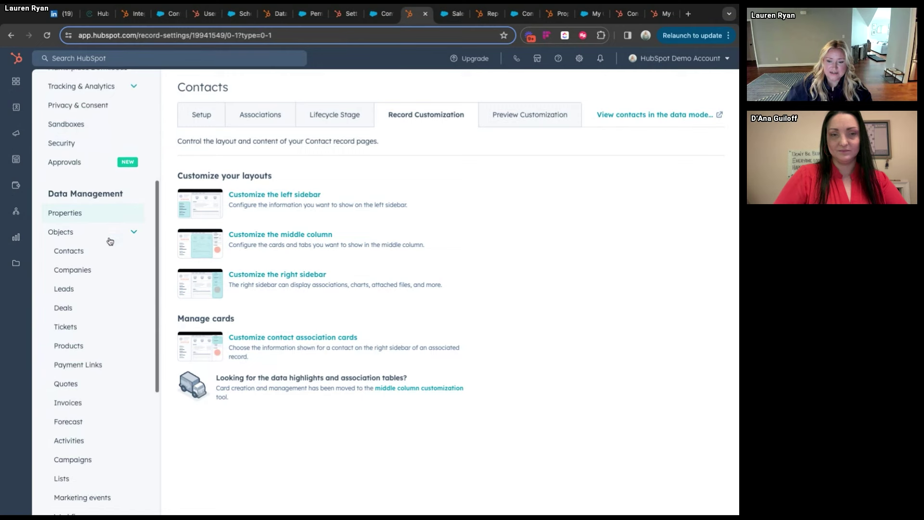
scroll(96, 247, "down", 1)
left_click(91, 250)
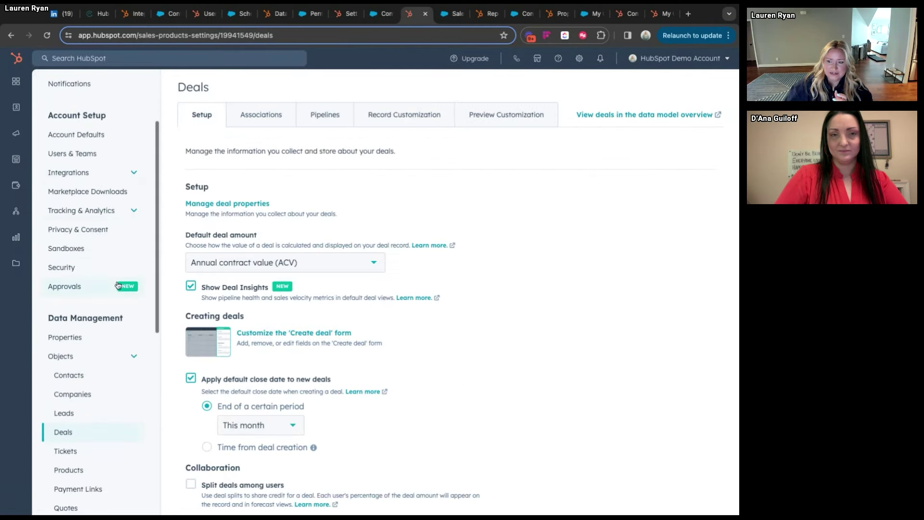
left_click(412, 117)
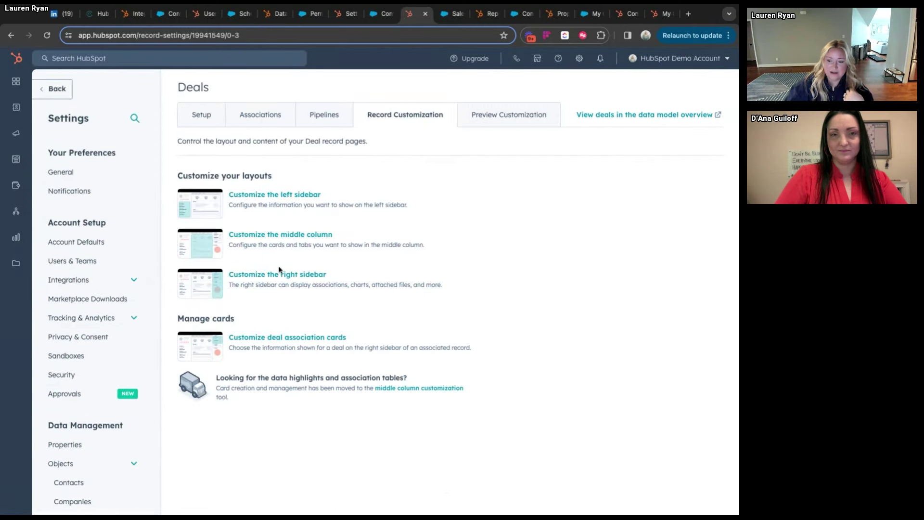
left_click(269, 195)
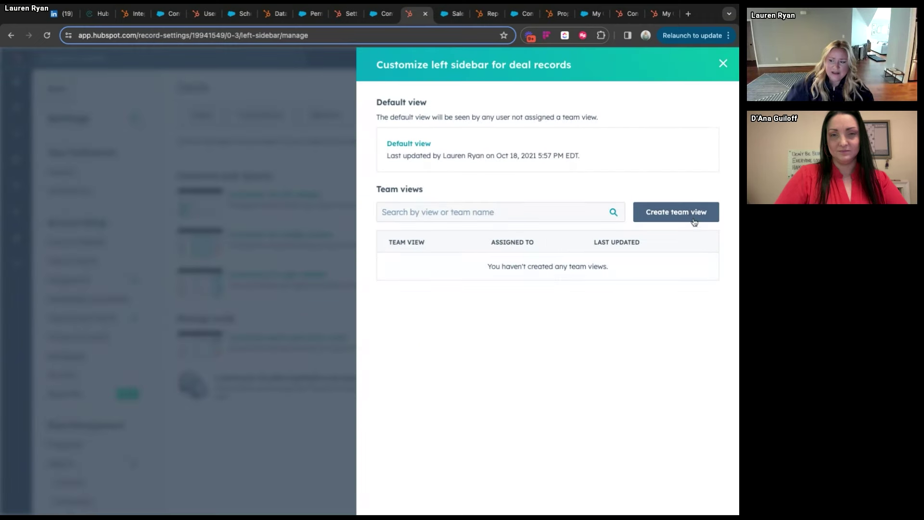
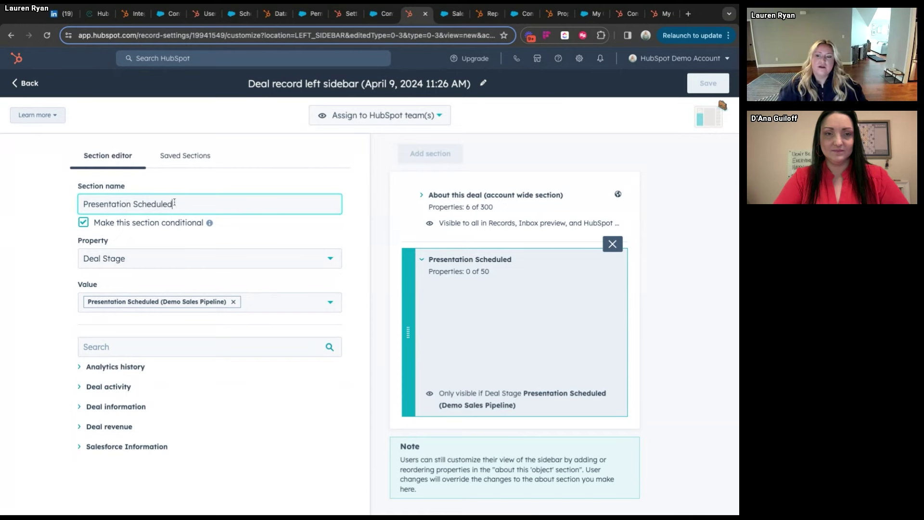
- Make the Presentation Scheduled section conditional on the Pipeline property with the value Salesforce - Default Pipeline
left_click(350, 223)
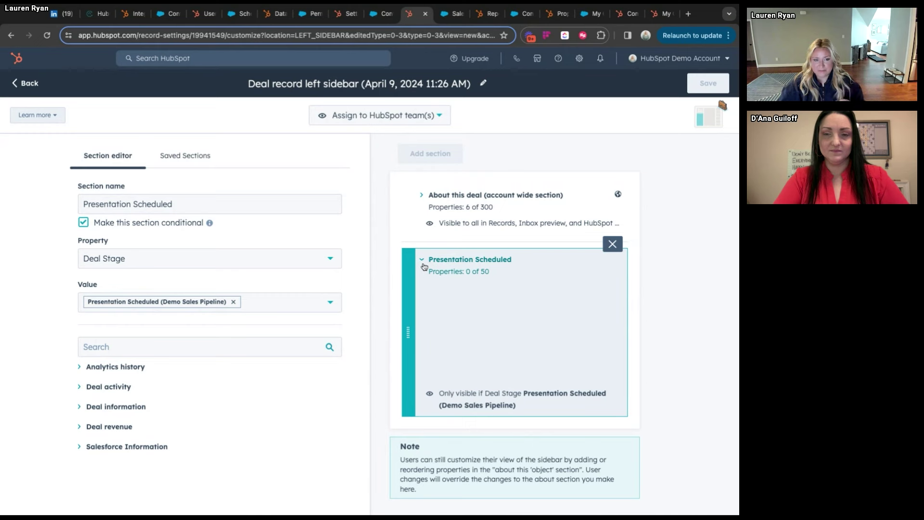
left_click(137, 260)
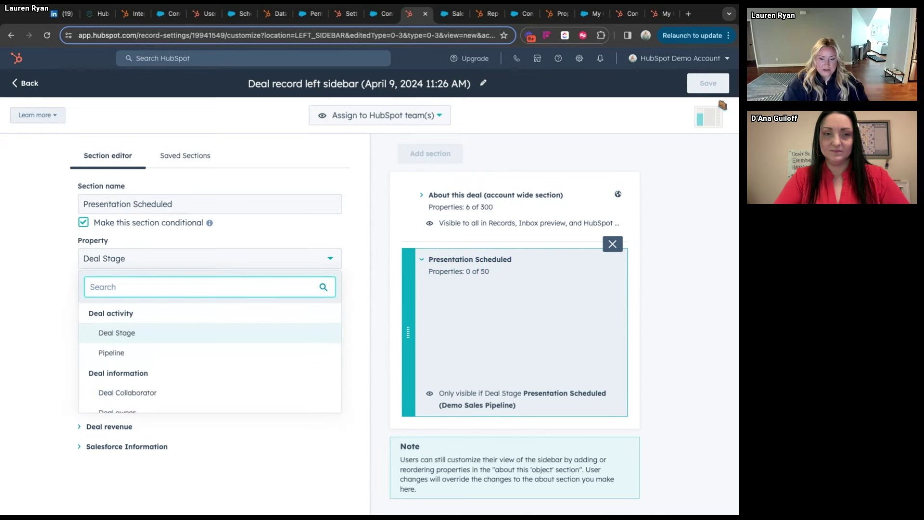
type("pipe")
left_click(122, 334)
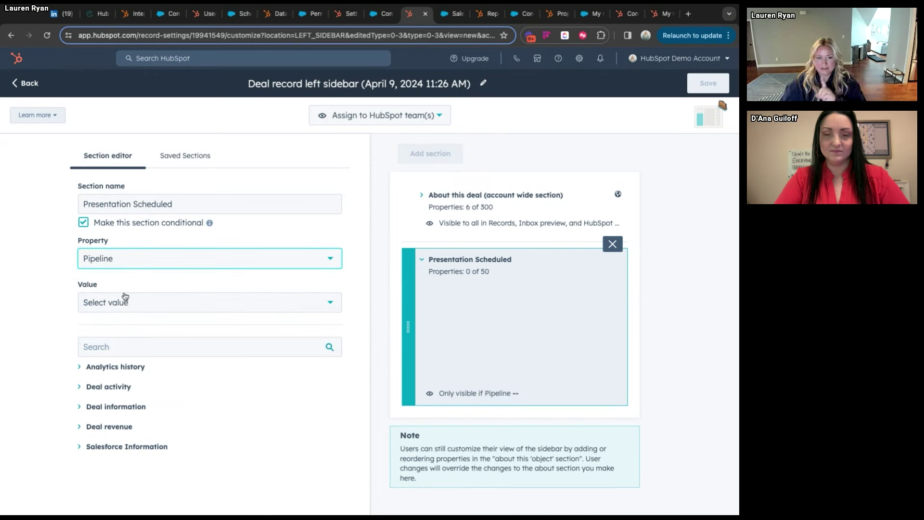
left_click(207, 302)
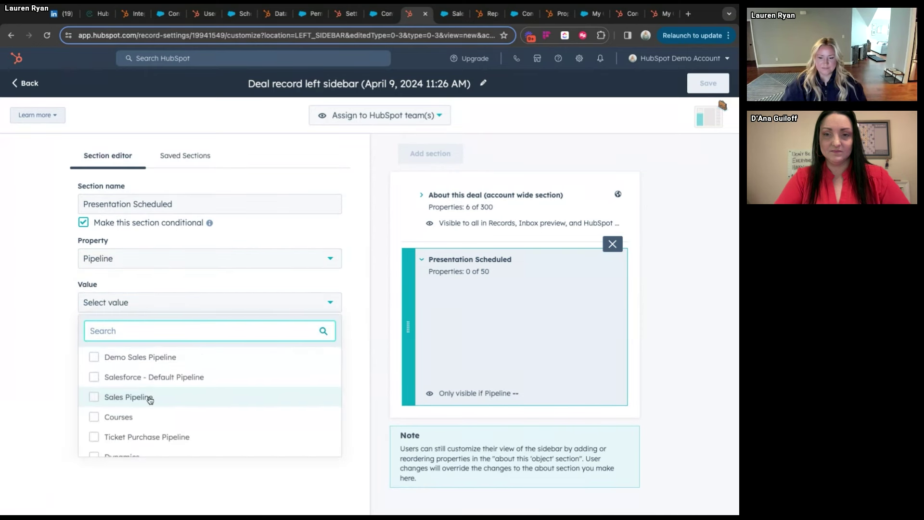
left_click(137, 384)
left_click(327, 285)
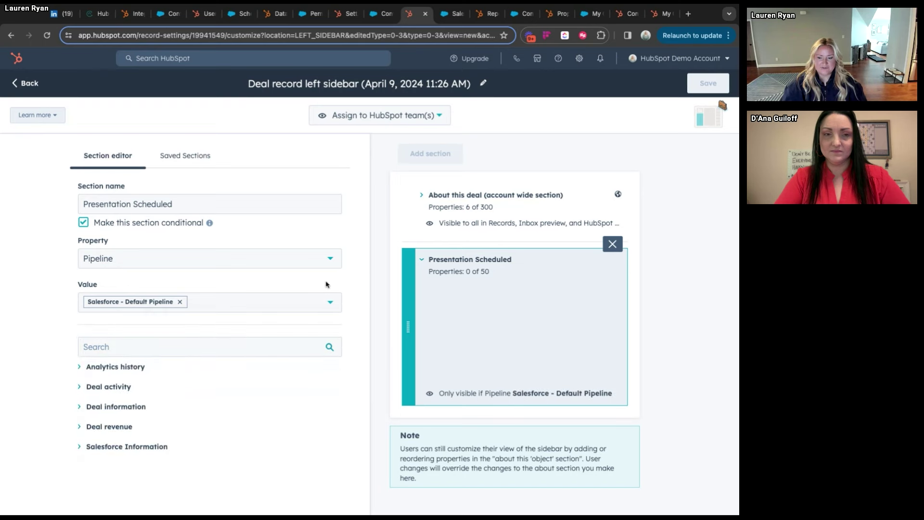
- Add Sales Pipeline, Courses and Ticket Purchase Pipeline to the section's condition values
left_click(268, 308)
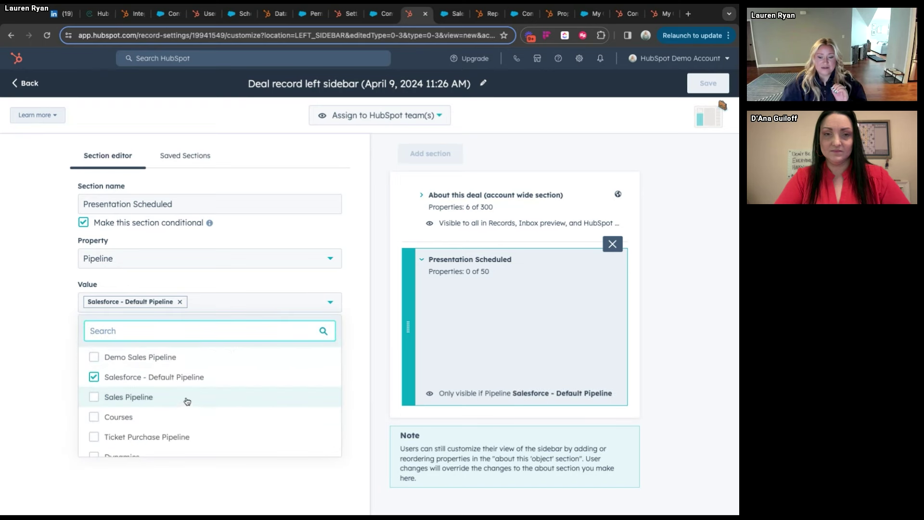
left_click(163, 397)
left_click(169, 416)
left_click(169, 437)
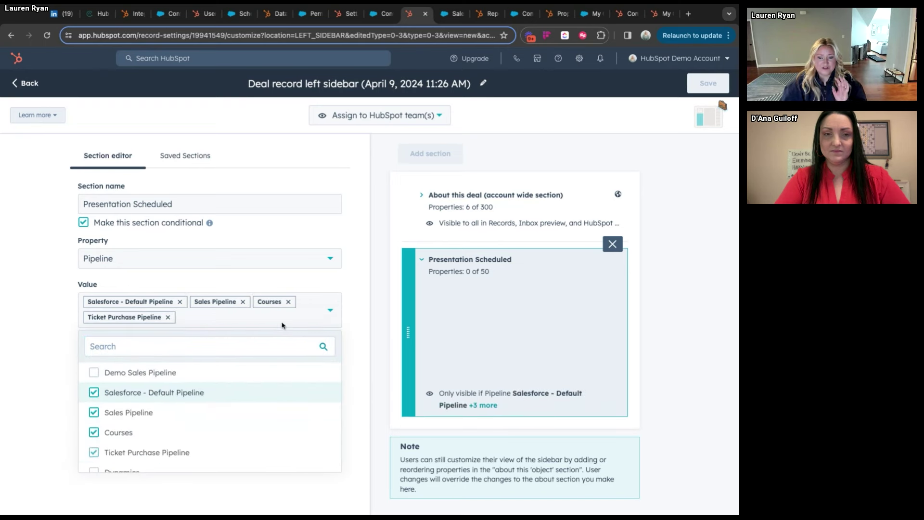
left_click(346, 285)
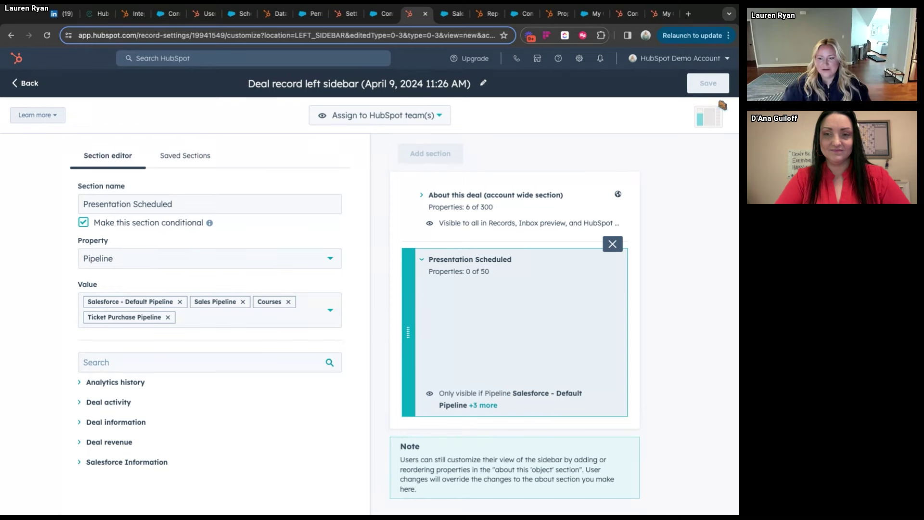
- Discard the unsaved deal sidebar view and close the left sidebar customization
left_click(24, 83)
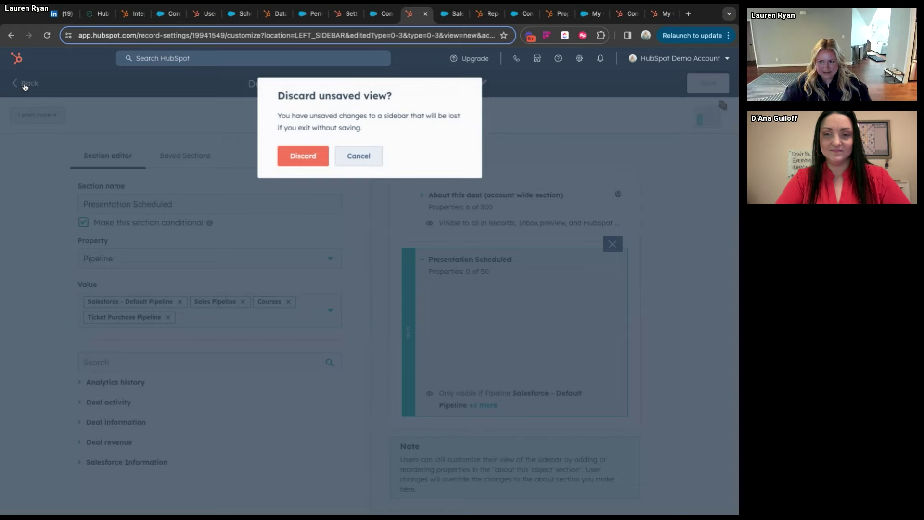
left_click(304, 163)
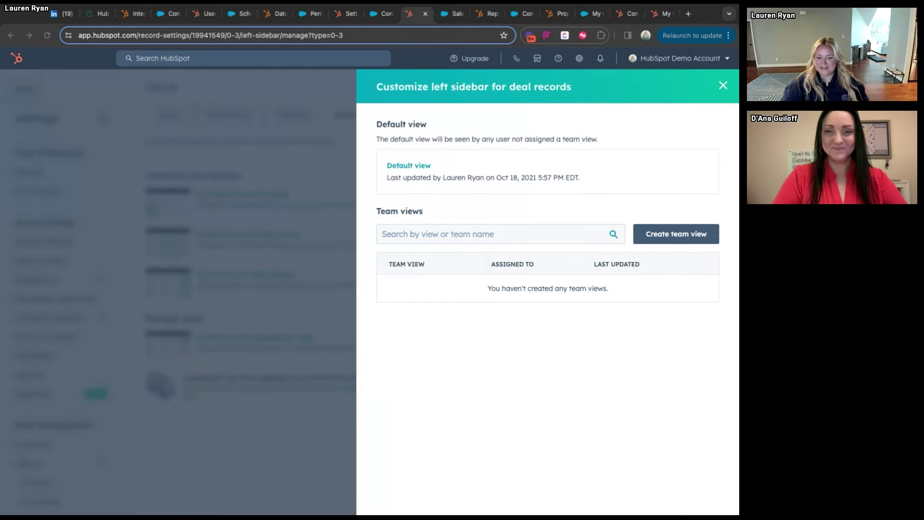
left_click(722, 85)
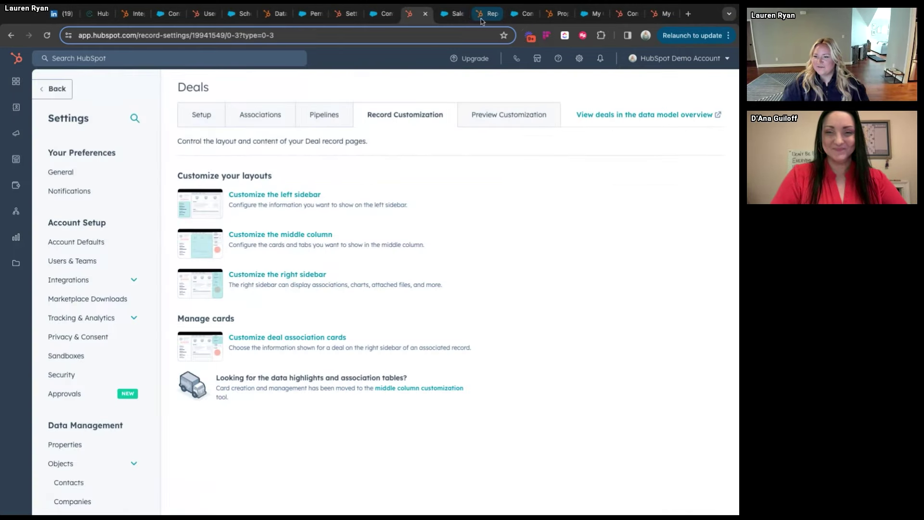
- Switch to Salesforce's Sales Manager Dashboard and look over its charts and linked reports
left_click(449, 20)
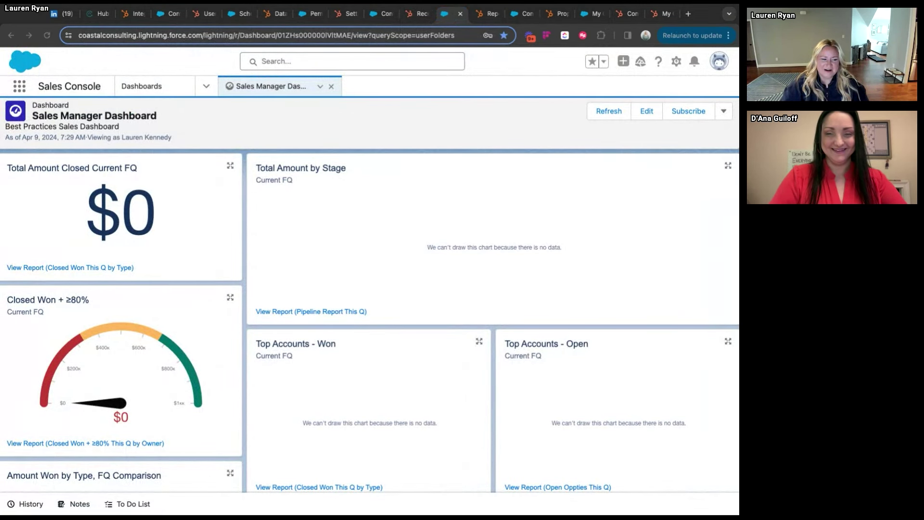
left_click(342, 160)
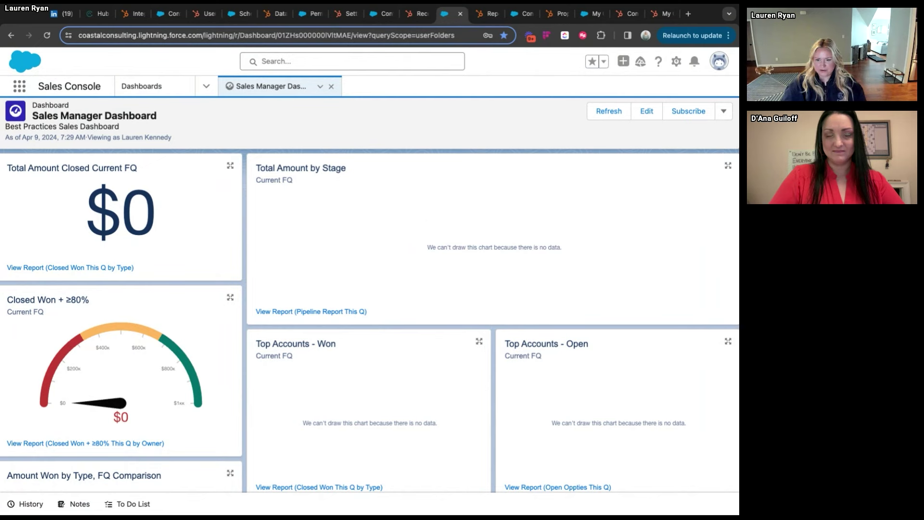
scroll(366, 269, "down", 1)
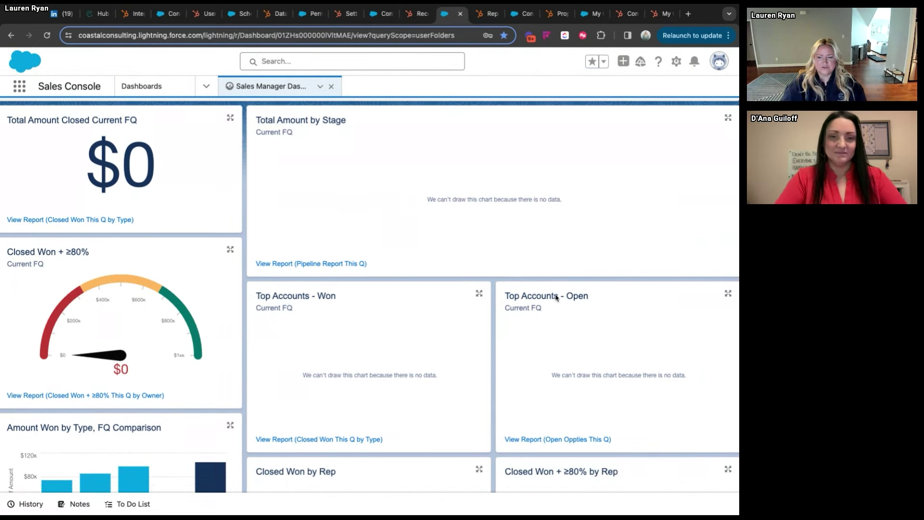
scroll(249, 169, "up", 1)
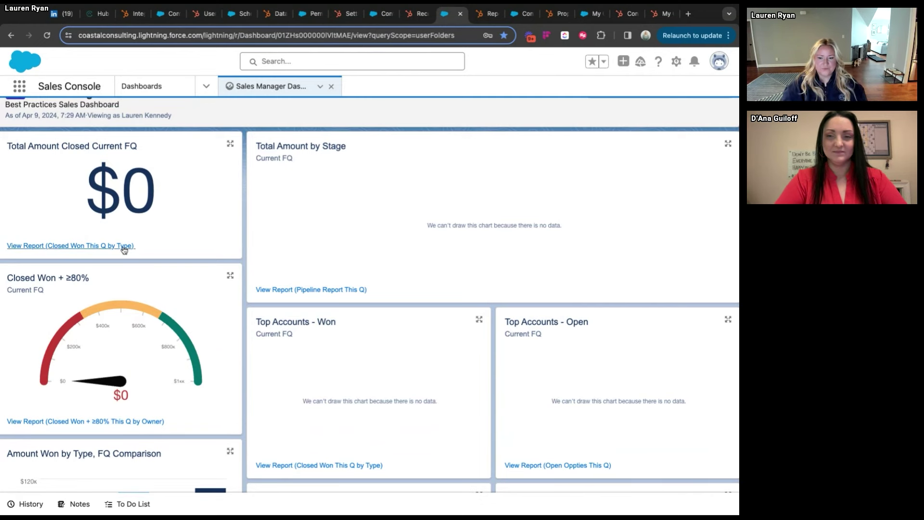
scroll(657, 159, "up", 1)
- Edit the Sales Manager Dashboard and start a new chart widget based on the Marketing Exec Leads by Source report
left_click(638, 114)
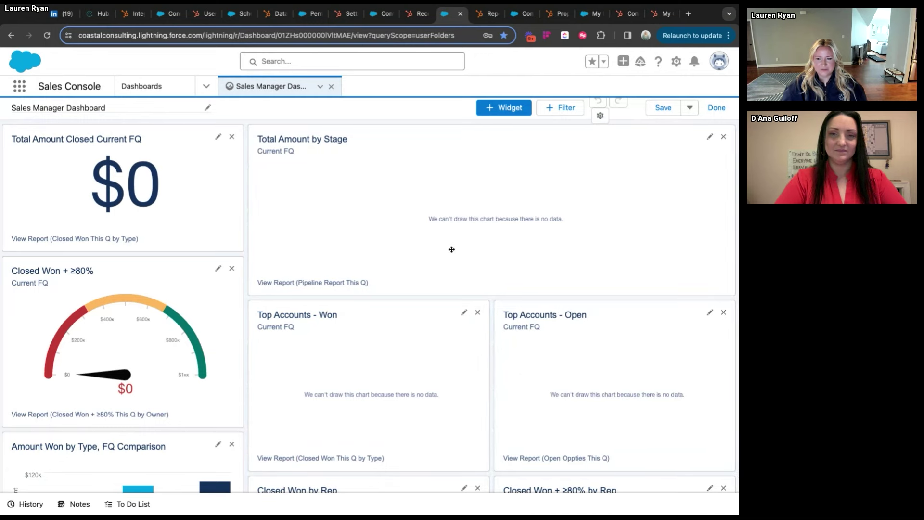
left_click(494, 110)
left_click(508, 131)
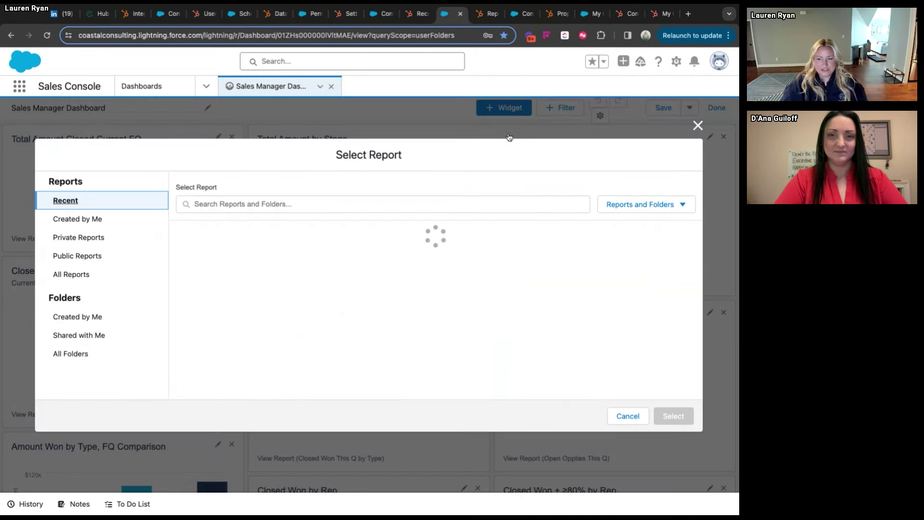
left_click(241, 263)
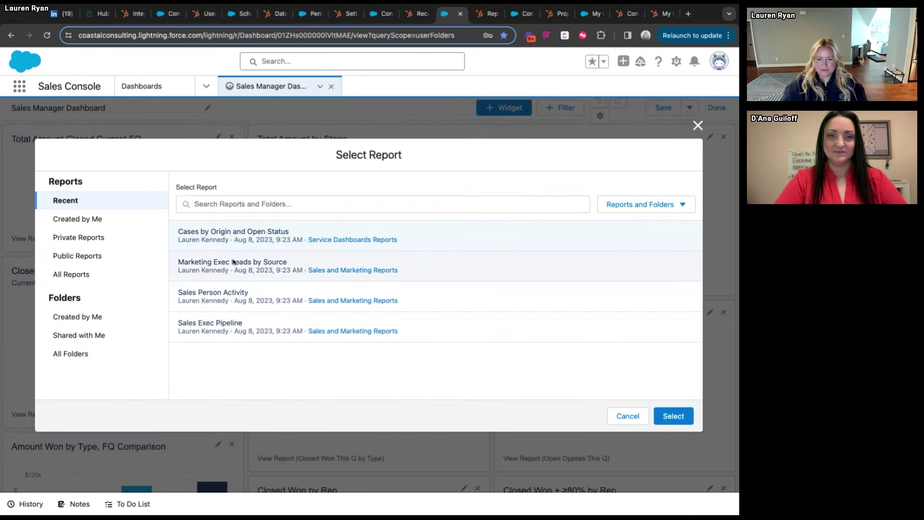
left_click(673, 416)
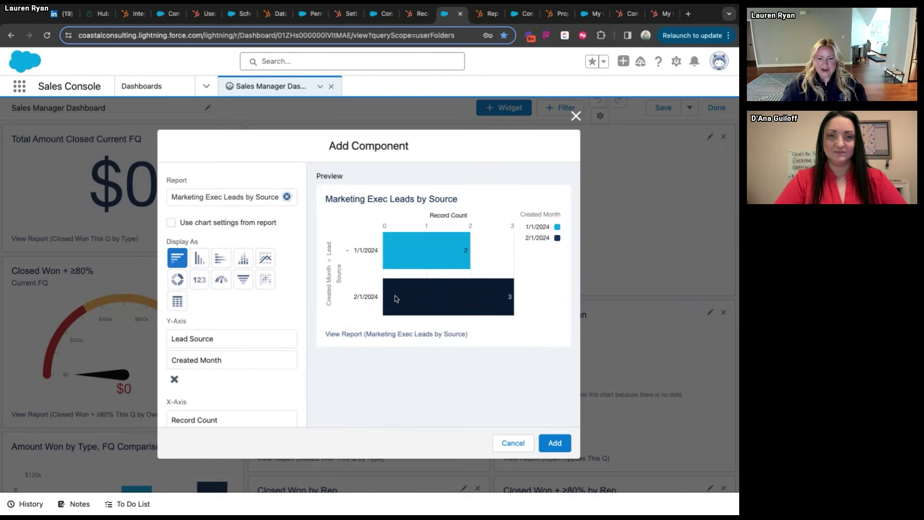
- Preview the new component as a stacked column, stacked bar, metric, gauge, funnel and scatter chart
left_click(243, 262)
left_click(220, 260)
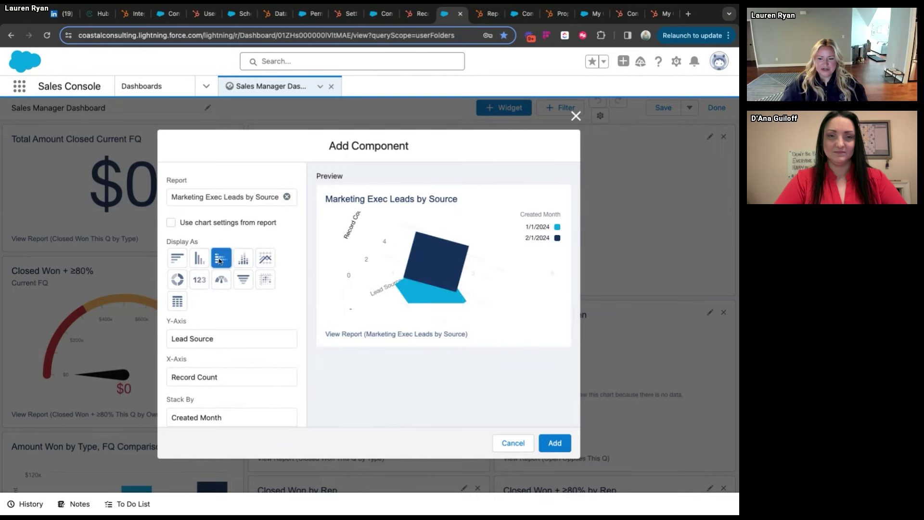
left_click(199, 280)
left_click(223, 280)
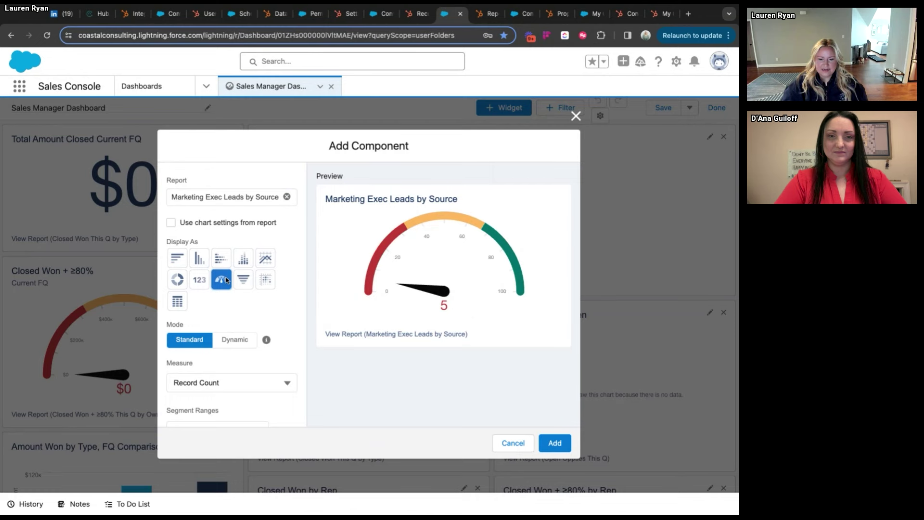
left_click(243, 279)
left_click(265, 279)
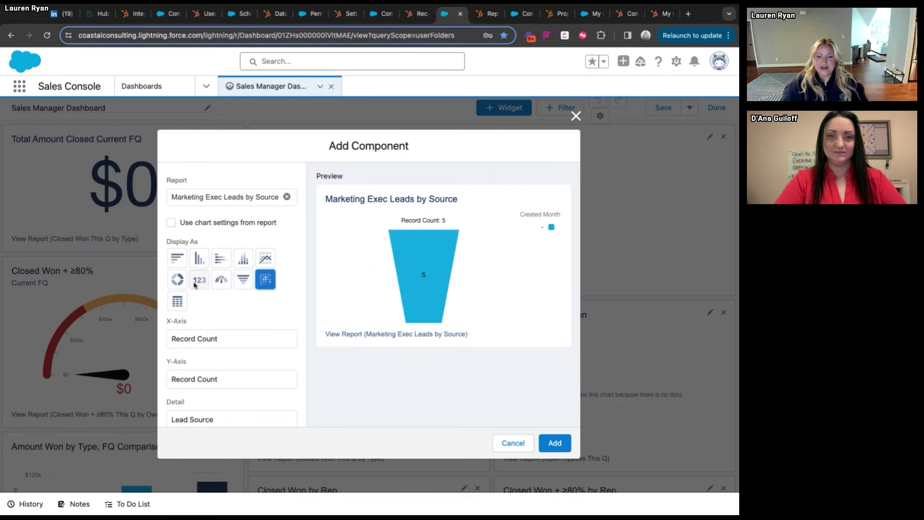
- Preview the component as a donut chart with its display settings, and display it as a vertical bar chart
left_click(178, 279)
scroll(219, 328, "down", 5)
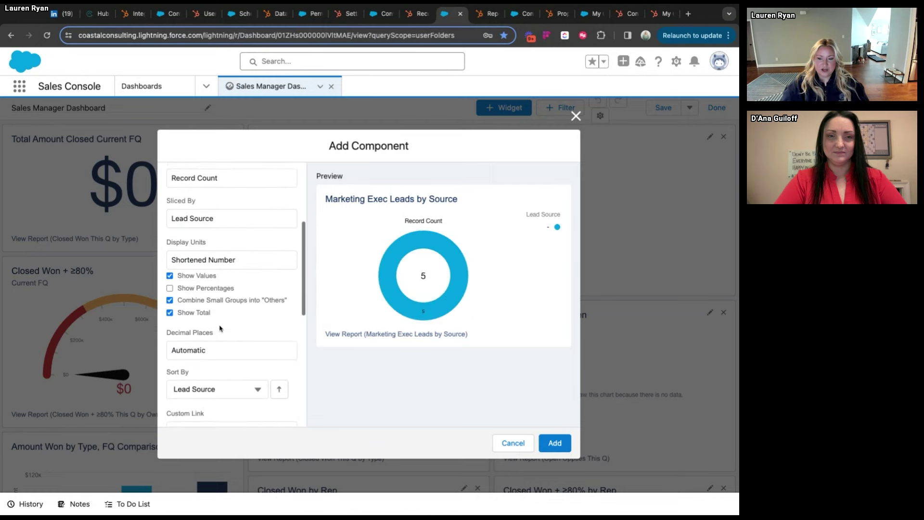
scroll(220, 328, "down", 3)
scroll(220, 325, "up", 8)
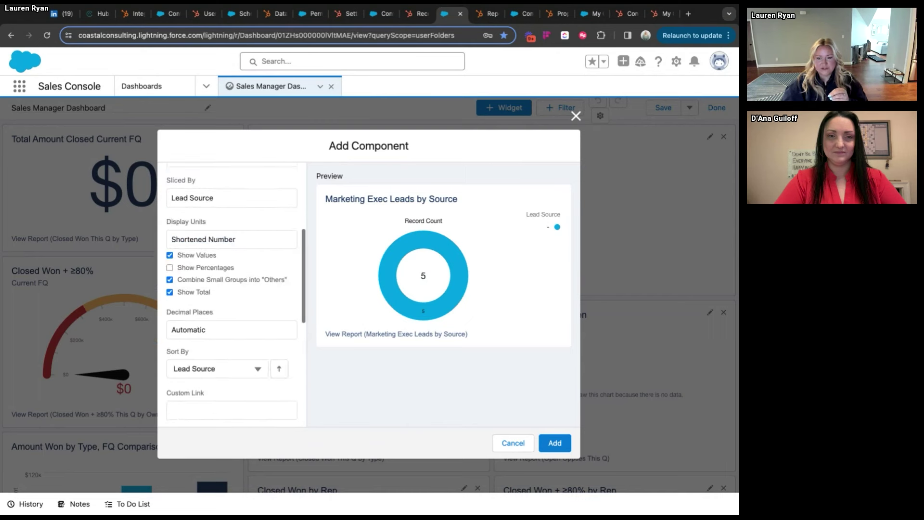
scroll(220, 326, "up", 2)
left_click(199, 211)
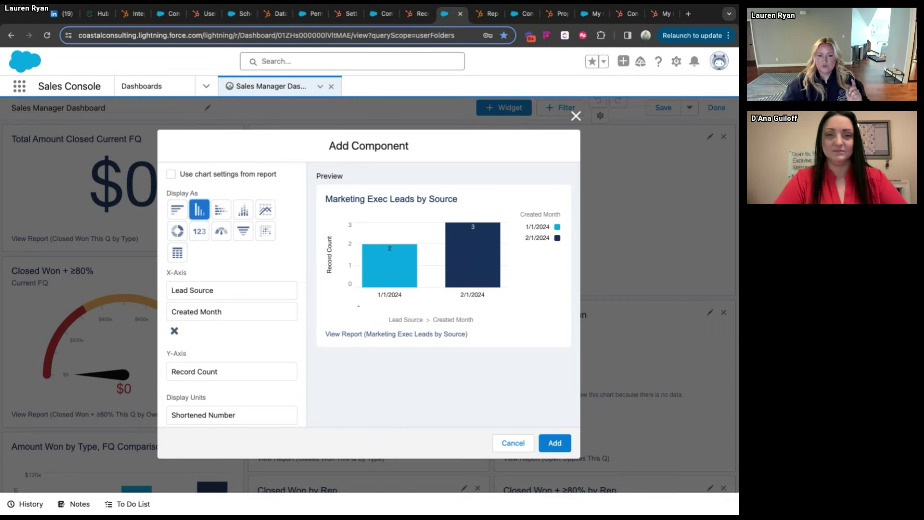
- Switch to HubSpot's Revenue Attribution dashboard, browse the saved reports available to add, and view the Deal Volume by Source report
left_click(488, 13)
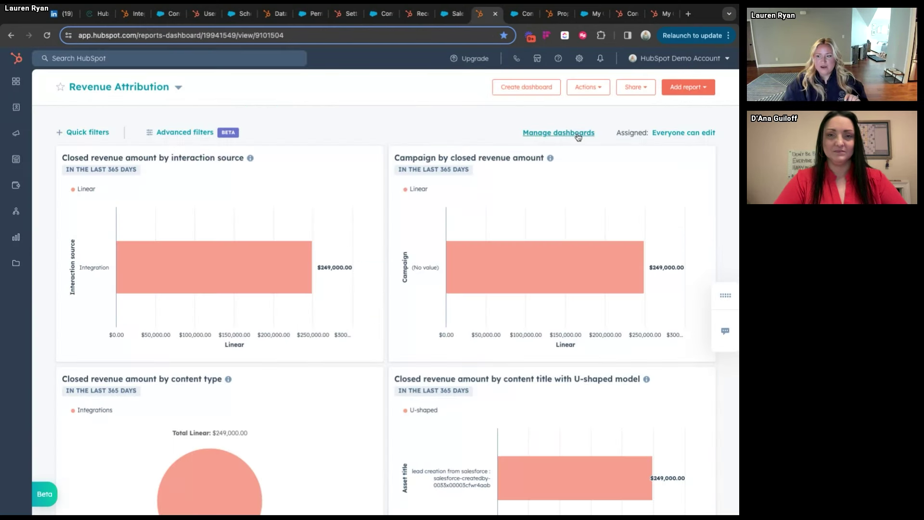
left_click(687, 87)
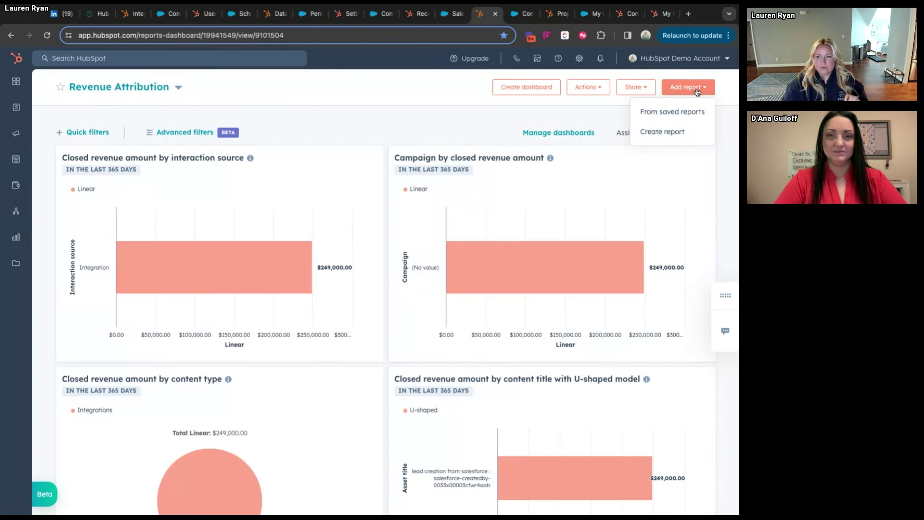
left_click(669, 114)
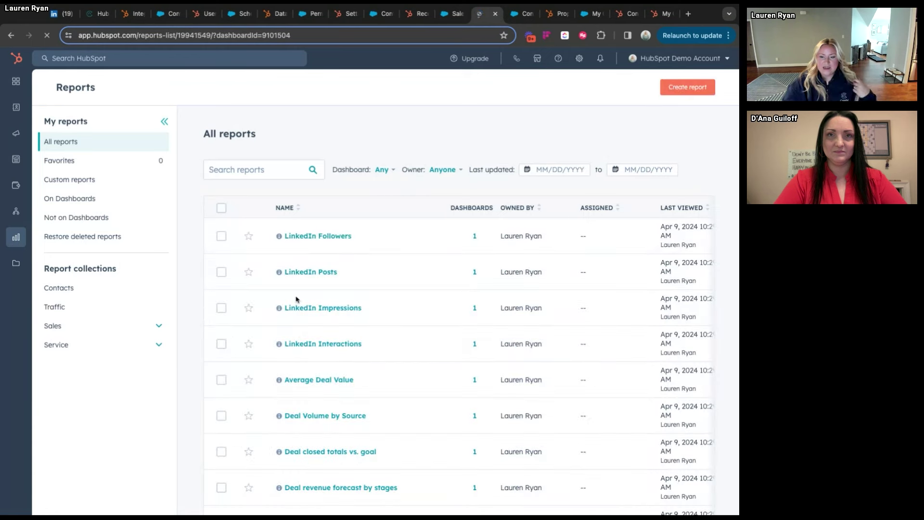
left_click(298, 415)
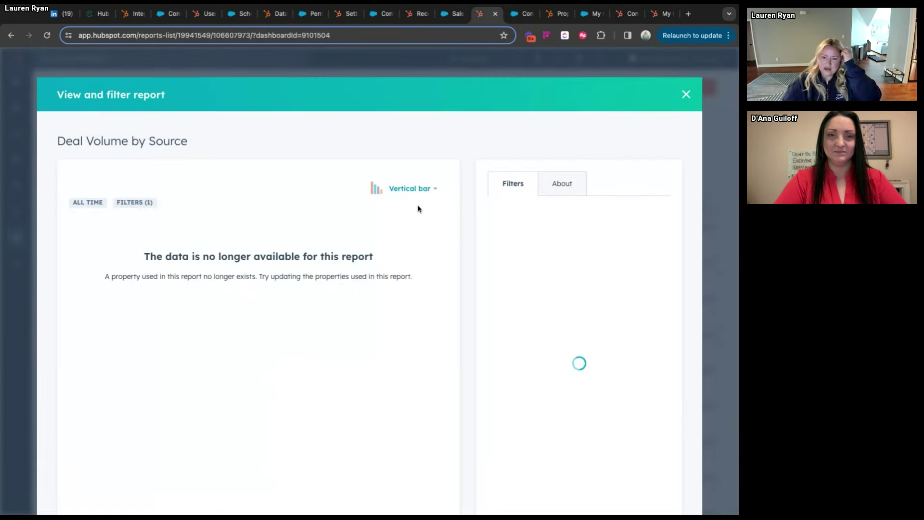
left_click(686, 95)
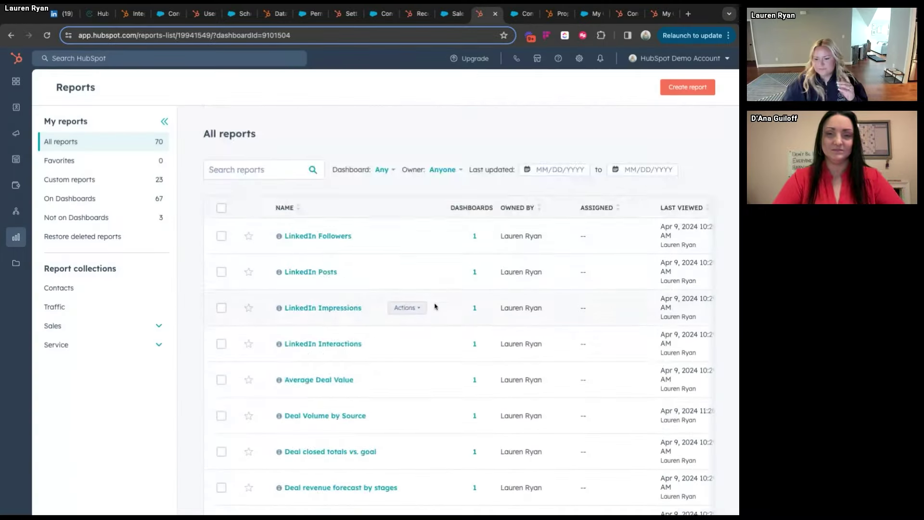
- Browse the saved reports through to page 4 and open the Speed to Lead report
scroll(433, 305, "down", 5)
scroll(299, 389, "down", 3)
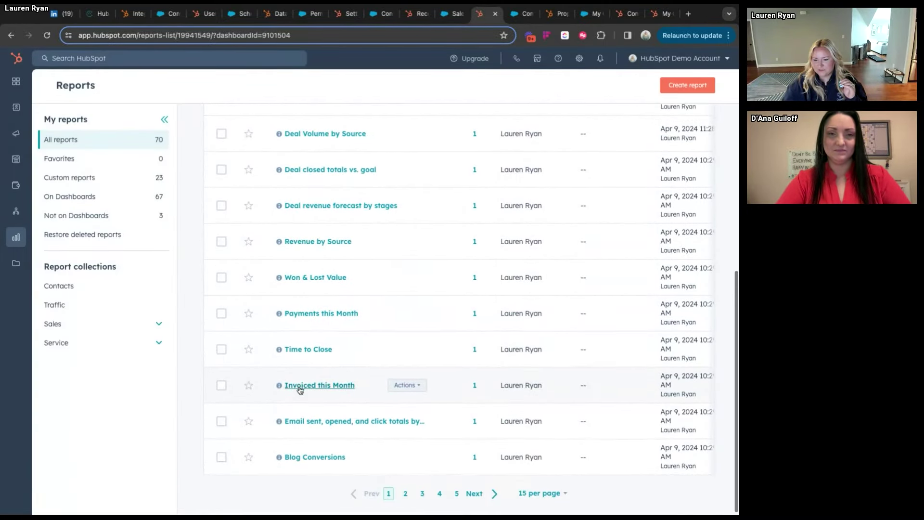
left_click(435, 494)
scroll(311, 364, "down", 5)
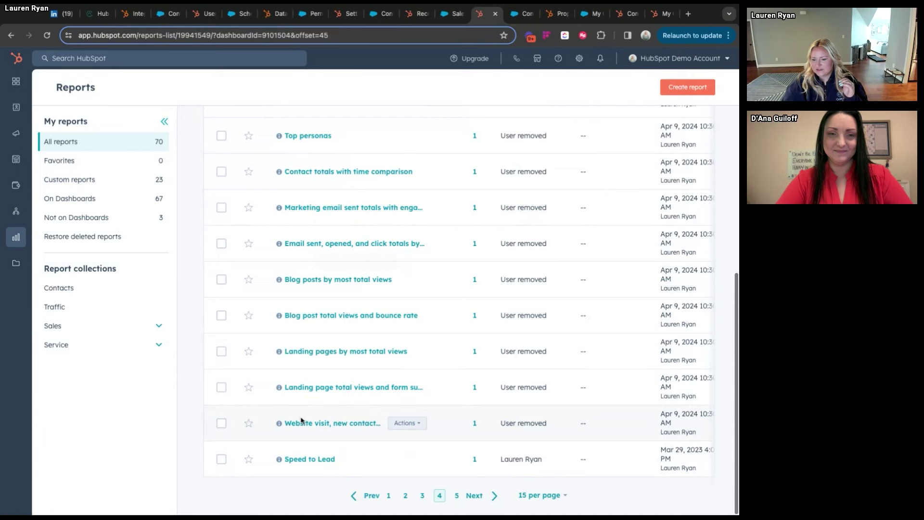
left_click(309, 459)
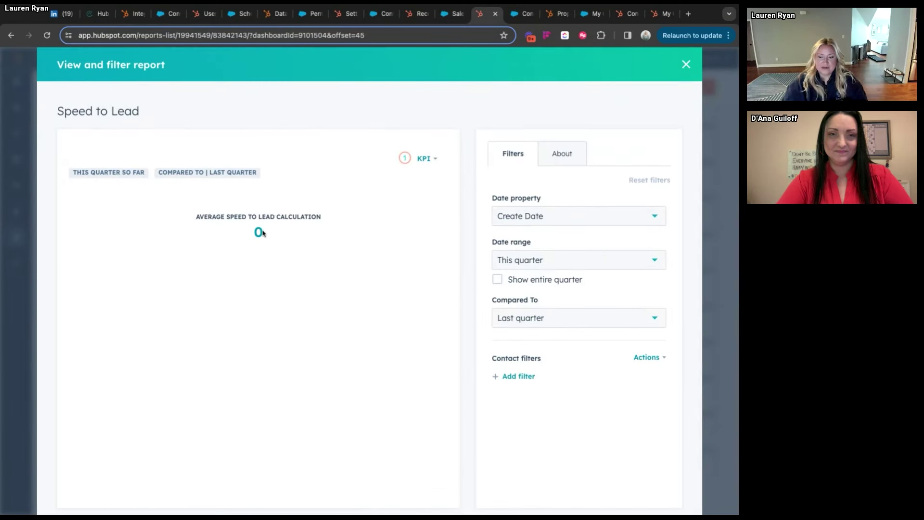
- Preview the Speed to Lead report as a donut and a pie chart, and display it as a KPI
left_click(408, 163)
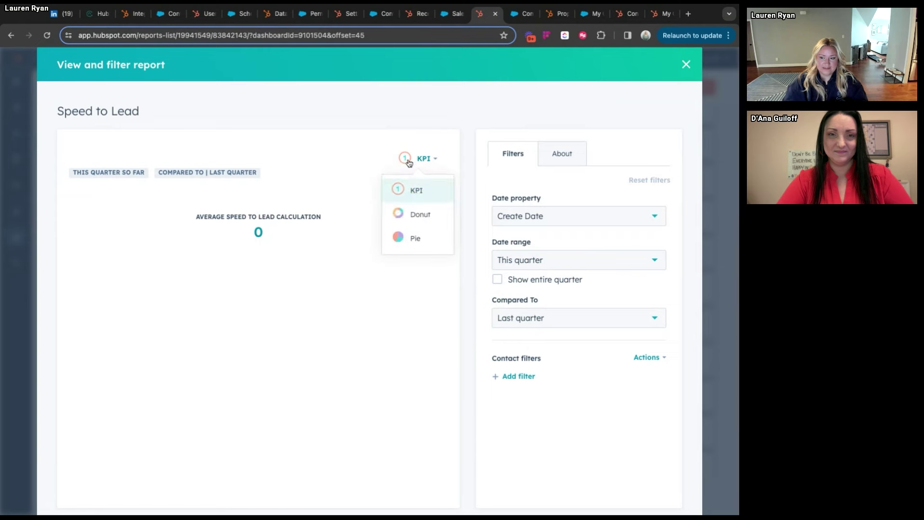
left_click(417, 214)
left_click(418, 158)
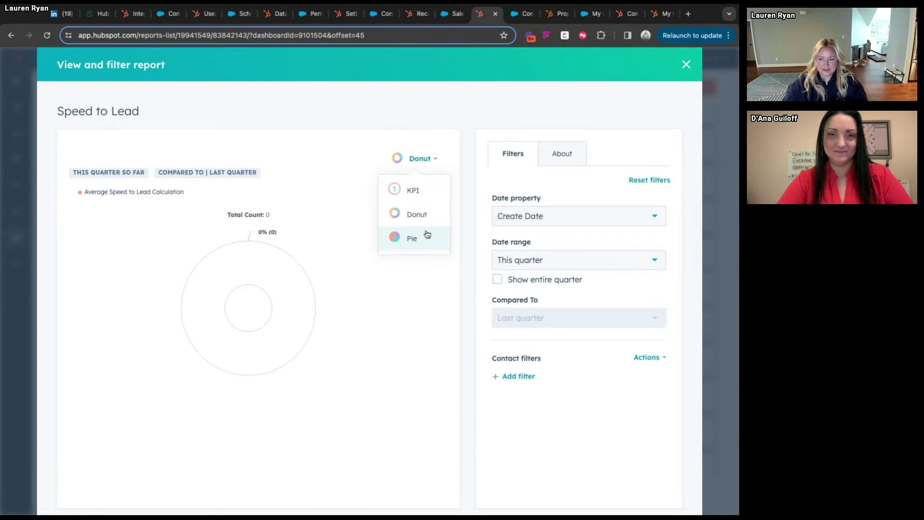
left_click(427, 234)
left_click(423, 158)
left_click(415, 191)
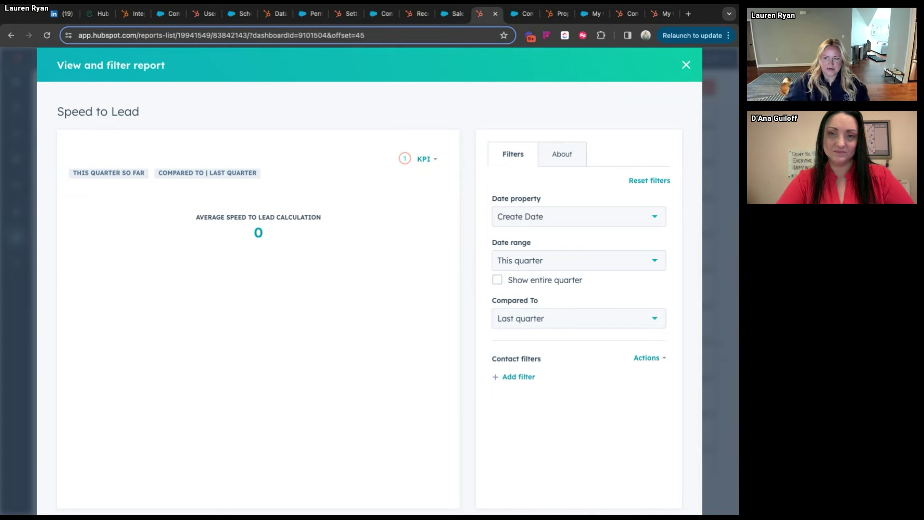
- Discard the new component on Salesforce's Sales Manager Dashboard, and return to HubSpot's Revenue Attribution dashboard from the open report
left_click(454, 14)
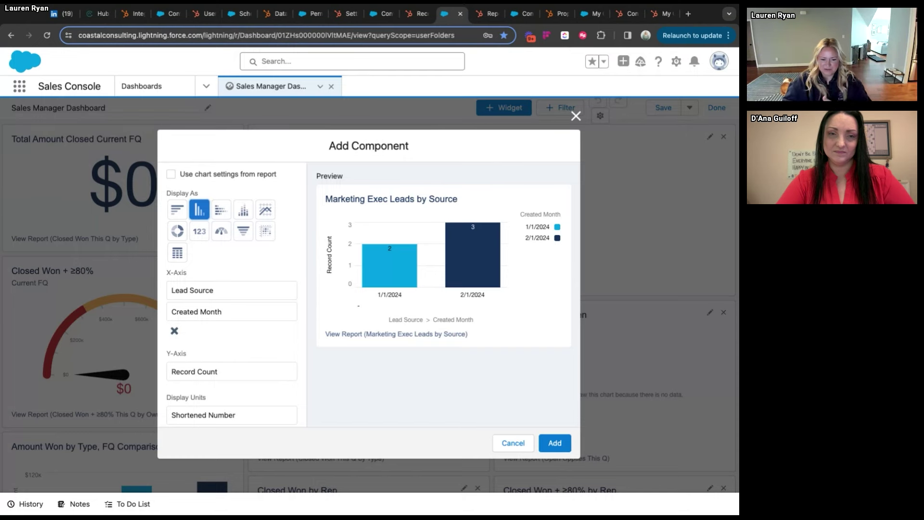
left_click(575, 116)
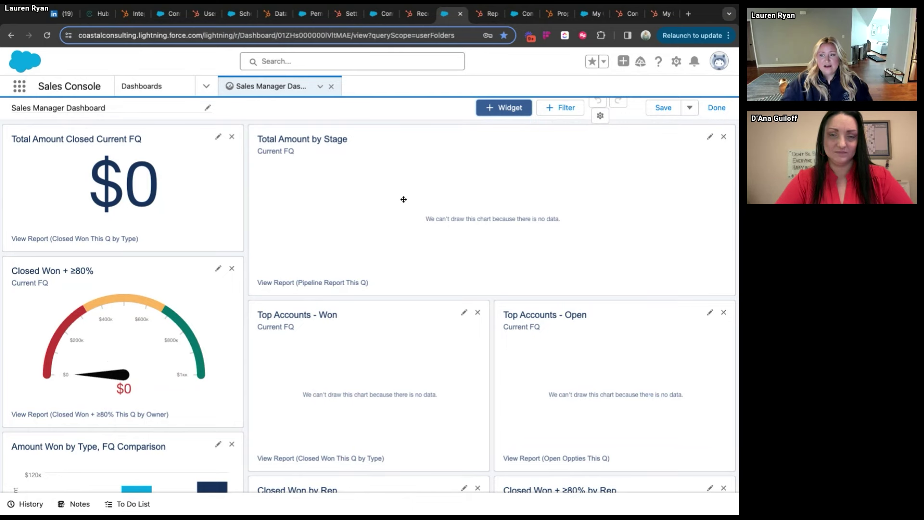
left_click(491, 19)
left_click(686, 65)
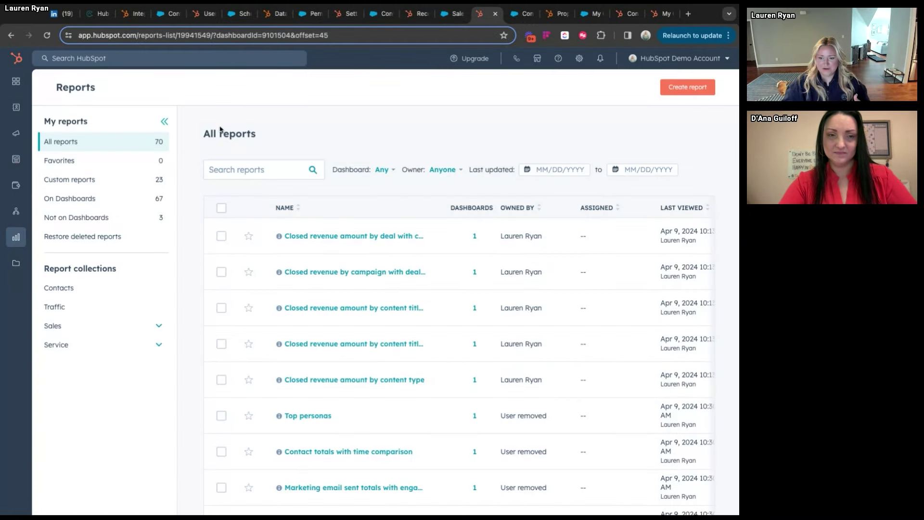
mouse_move(62, 239)
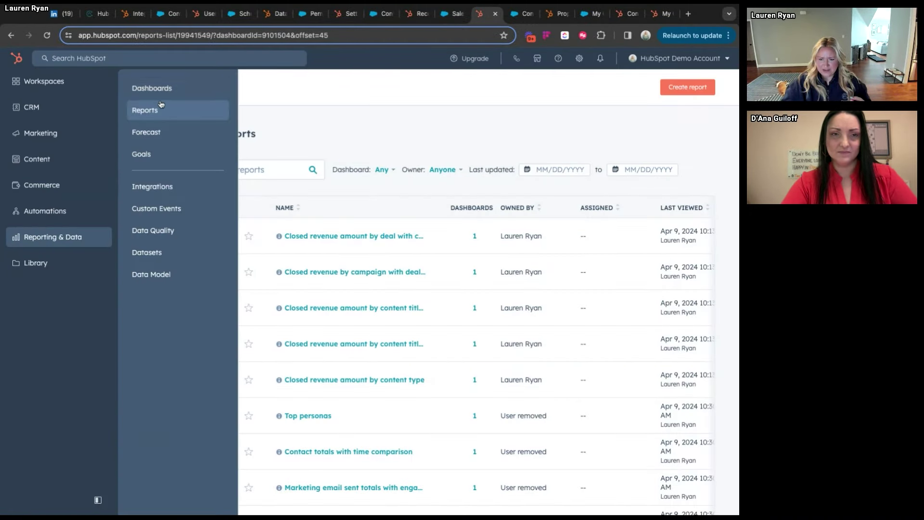
left_click(159, 97)
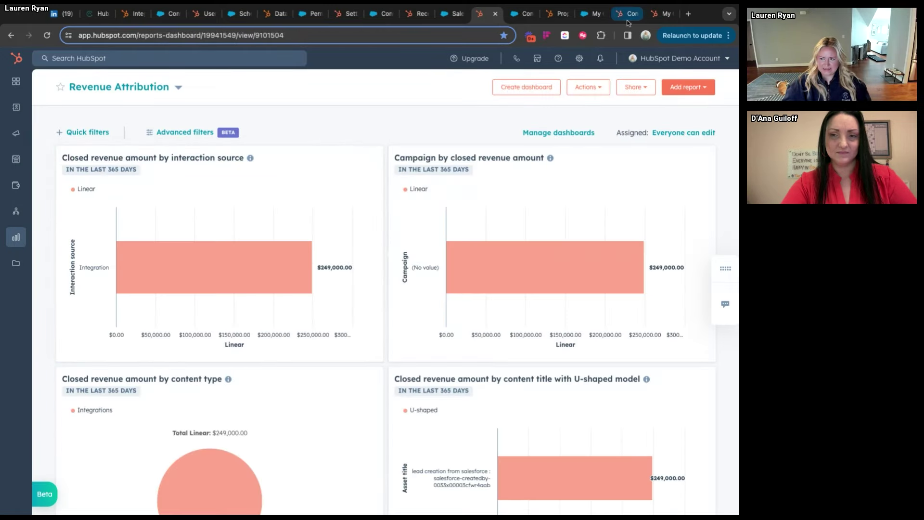
- Switch to Salesforce's opportunities, display the All Opportunities list view and look through its records
left_click(591, 14)
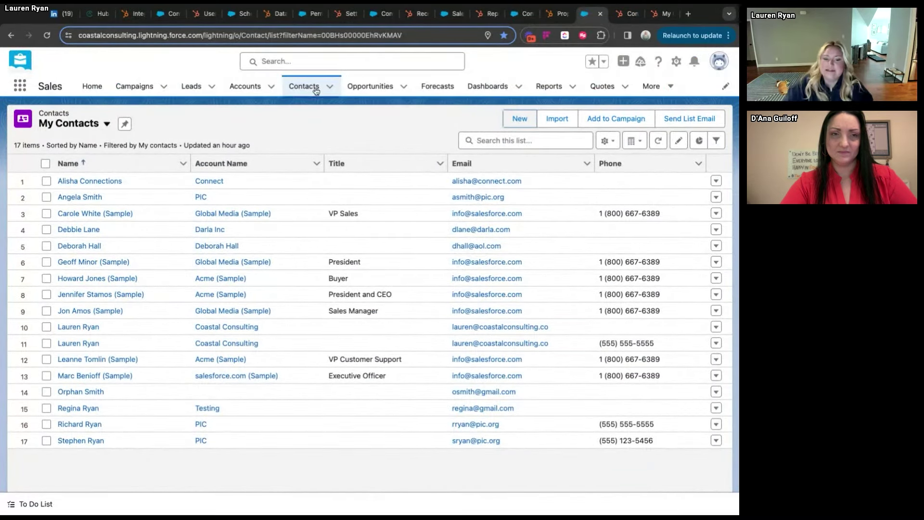
left_click(370, 87)
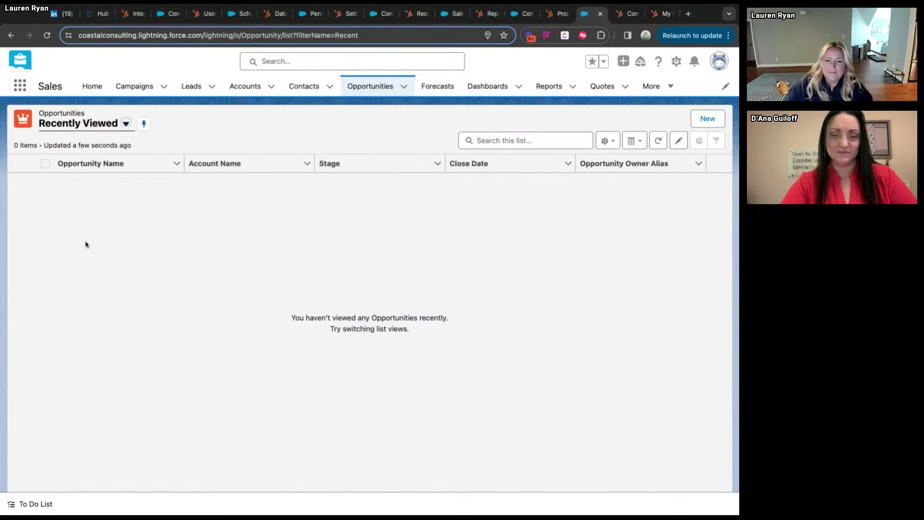
left_click(91, 128)
left_click(95, 163)
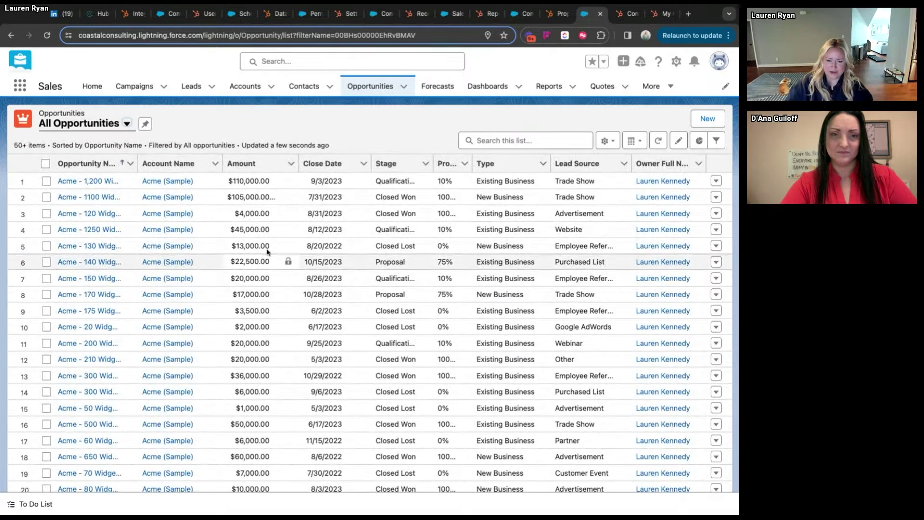
scroll(282, 210, "down", 10)
scroll(266, 233, "up", 8)
scroll(266, 233, "up", 3)
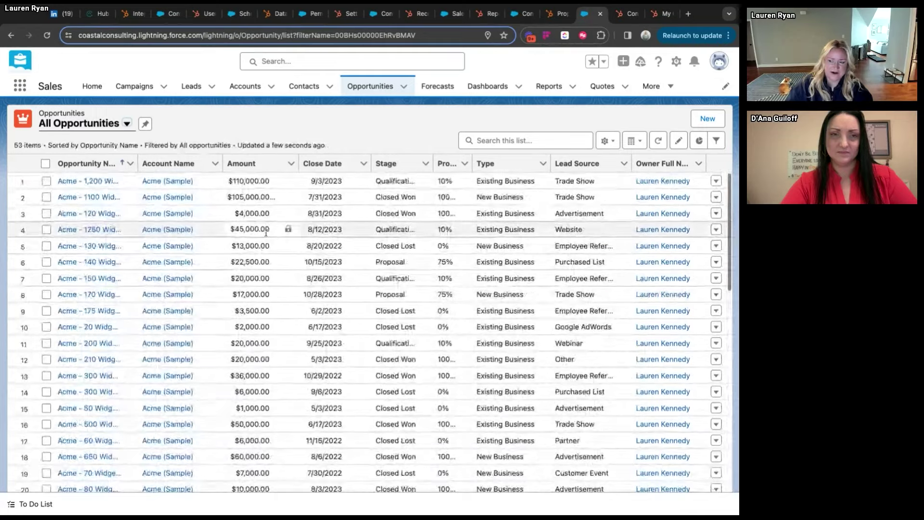
- Show the filters applied to the All Opportunities list view and check the list view selector
left_click(717, 141)
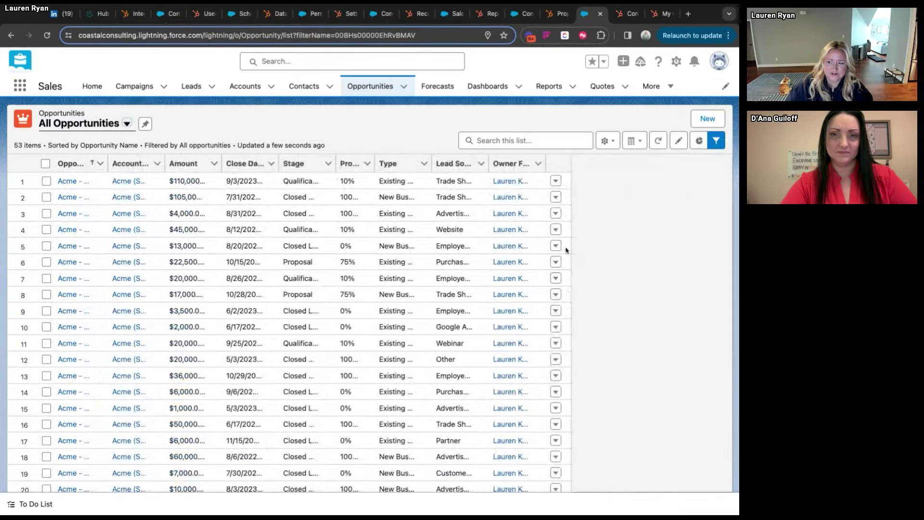
left_click(77, 124)
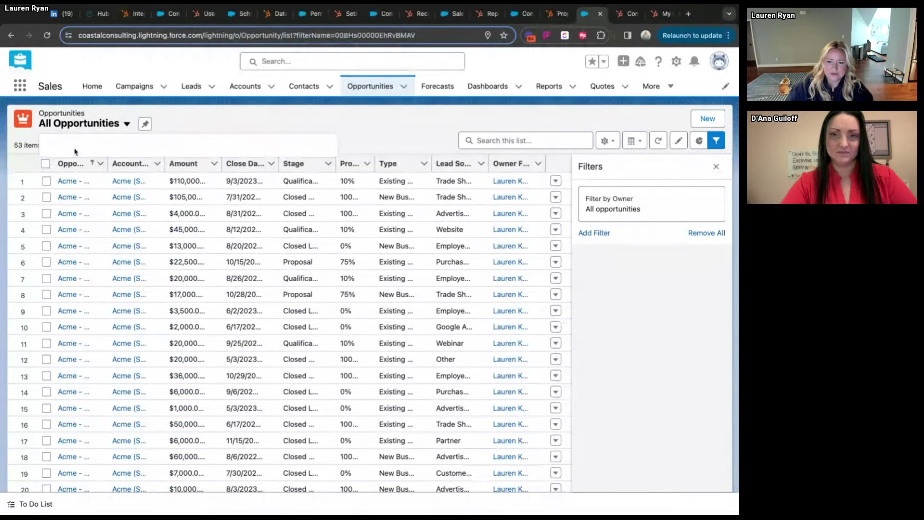
left_click(183, 112)
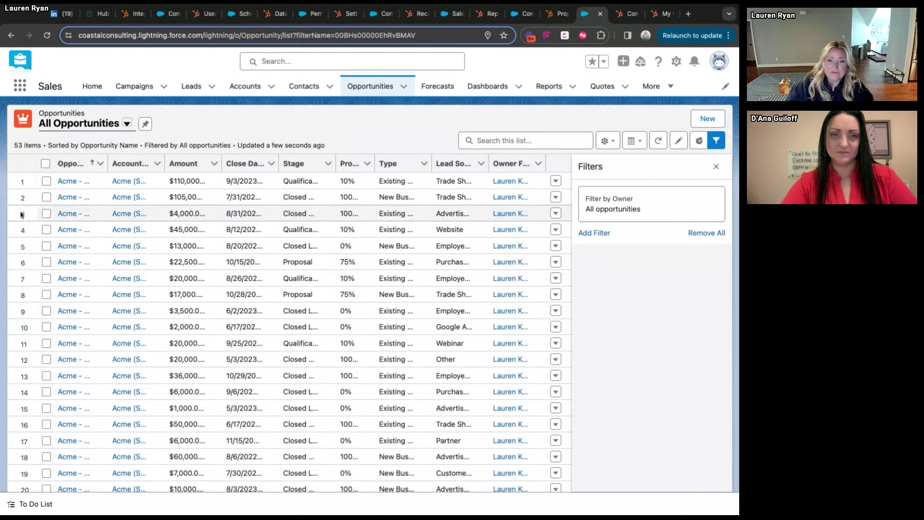
- Open the name and close date of the Acme - 120 Widgets opportunity for inline editing, leaving both values as they are
left_click(98, 214)
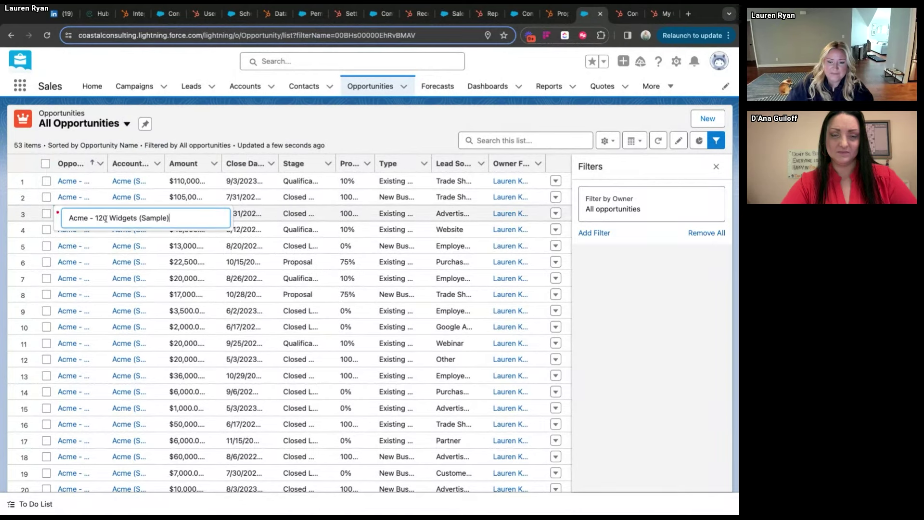
left_click(213, 137)
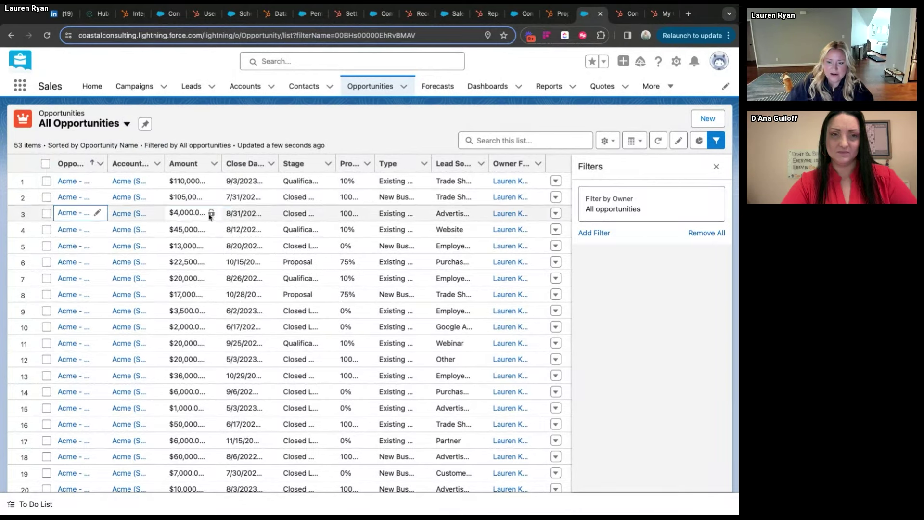
left_click(269, 214)
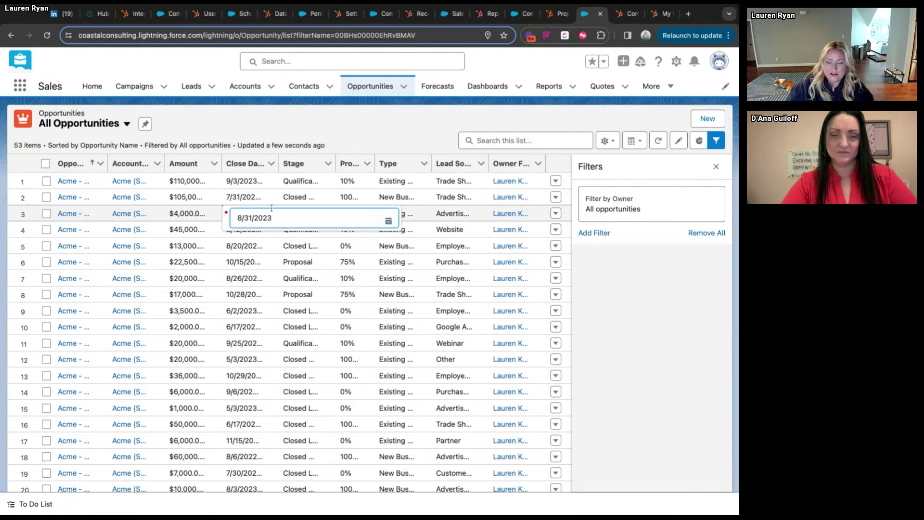
left_click(281, 135)
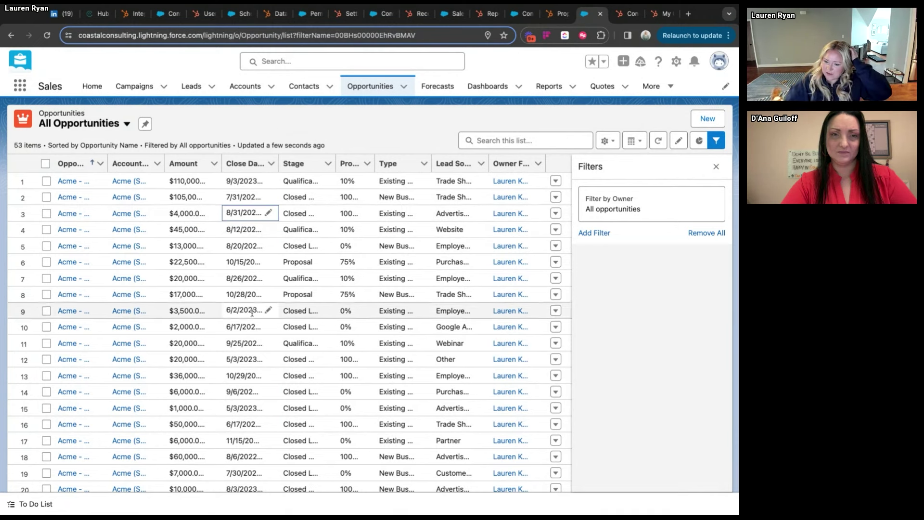
- Set the close date of the $17,000 Acme opportunity in row 8 to 10/31/2023 and save the change
left_click(268, 294)
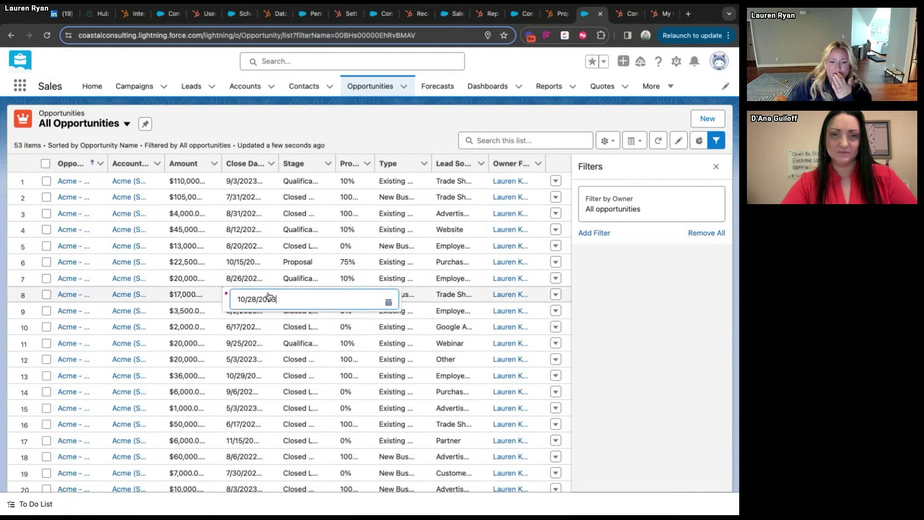
left_click(263, 299)
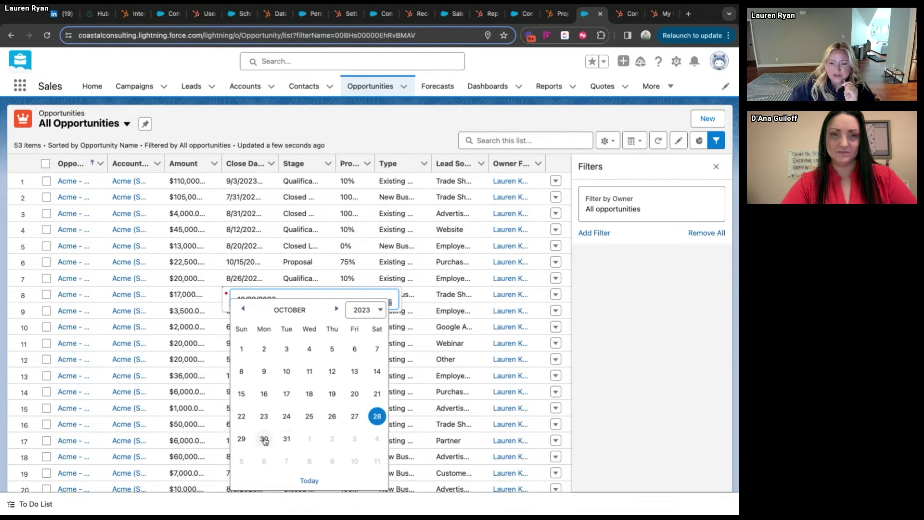
left_click(286, 437)
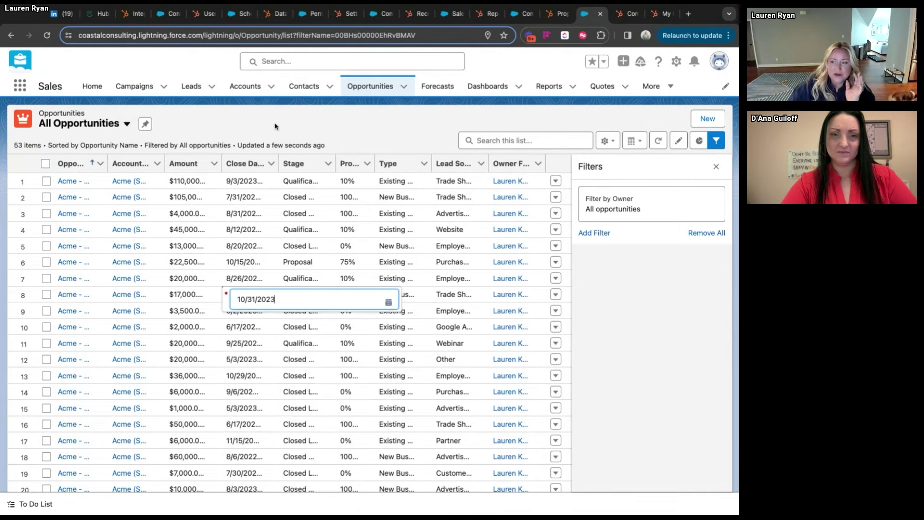
left_click(278, 329)
left_click(318, 479)
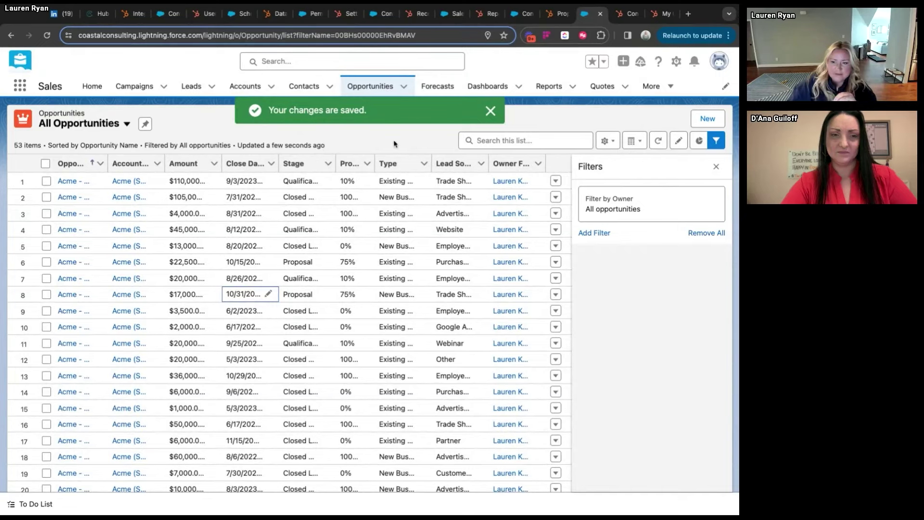
- Compare HubSpot's My Contacts active list with Salesforce's My Opportunities list view, ending on the HubSpot list
left_click(663, 16)
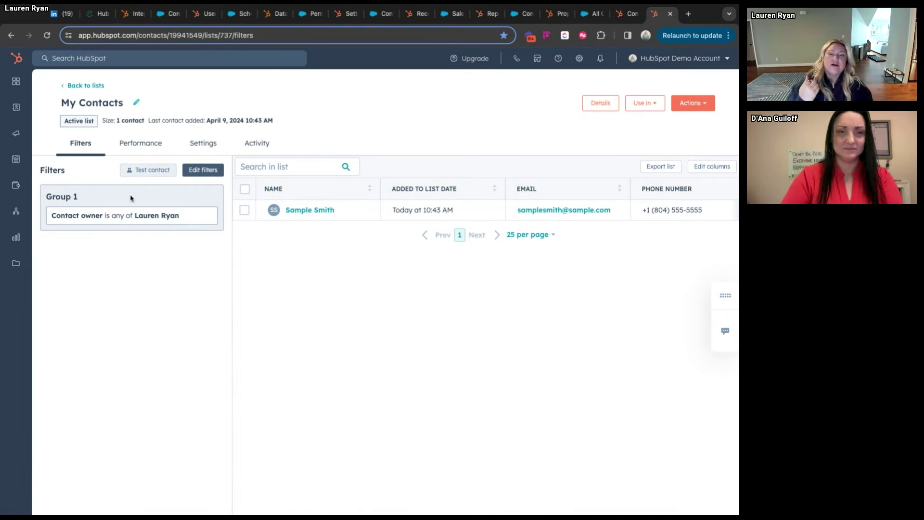
left_click(585, 17)
left_click(110, 124)
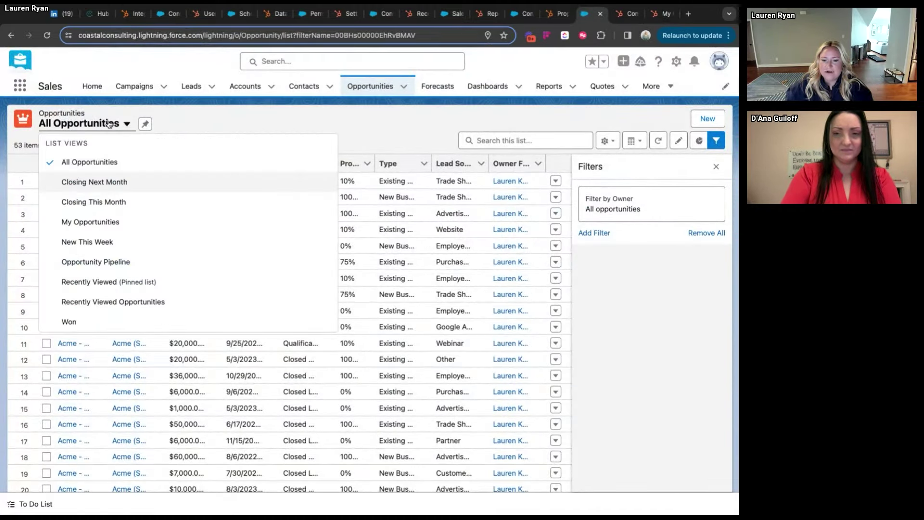
left_click(96, 221)
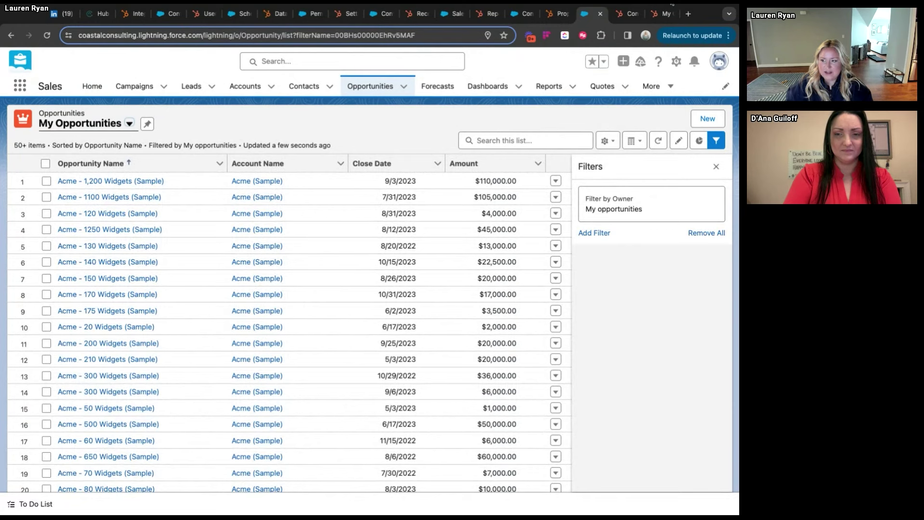
left_click(671, 14)
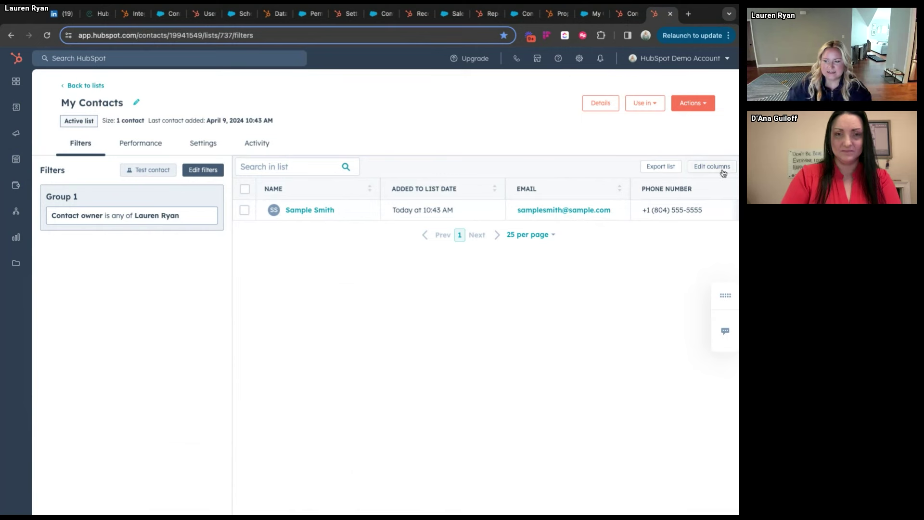
- Look across the HubSpot My Contacts list columns, then switch to the Contacts page and check the object types in its object selector
scroll(513, 210, "right", 2)
scroll(513, 210, "left", 2)
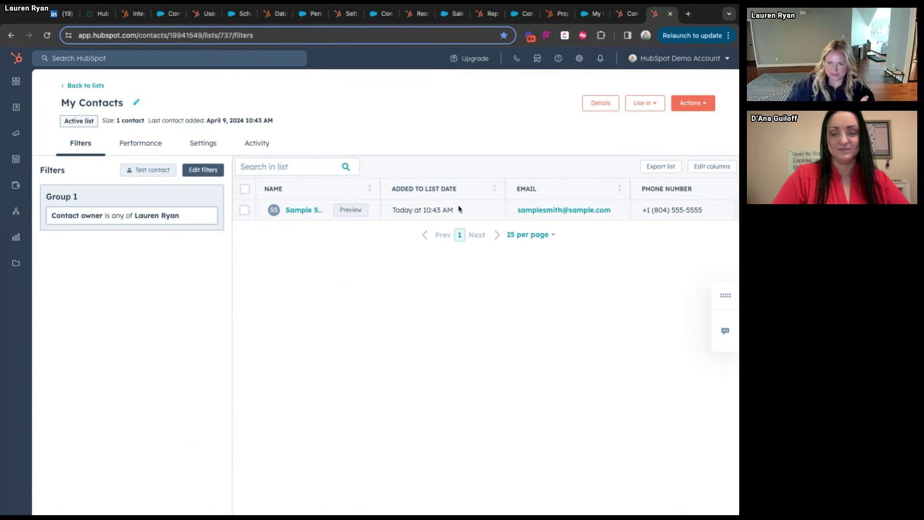
left_click(632, 19)
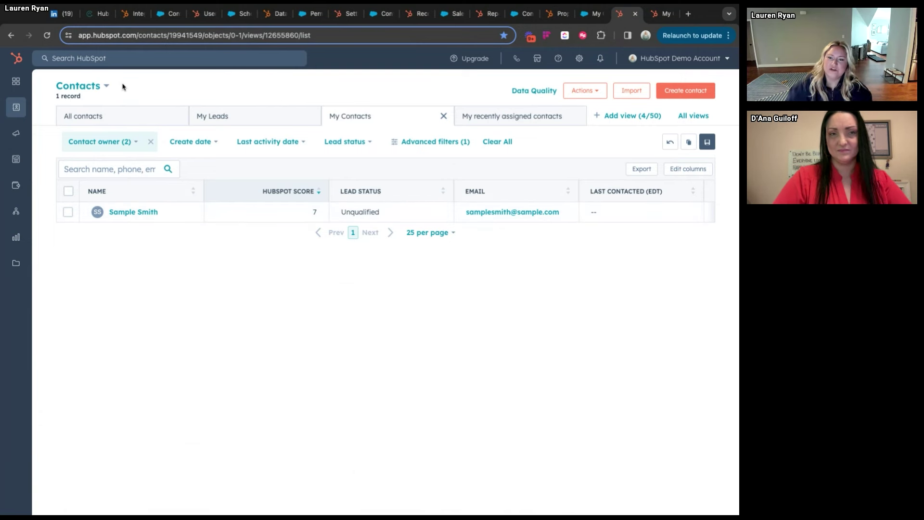
left_click(105, 87)
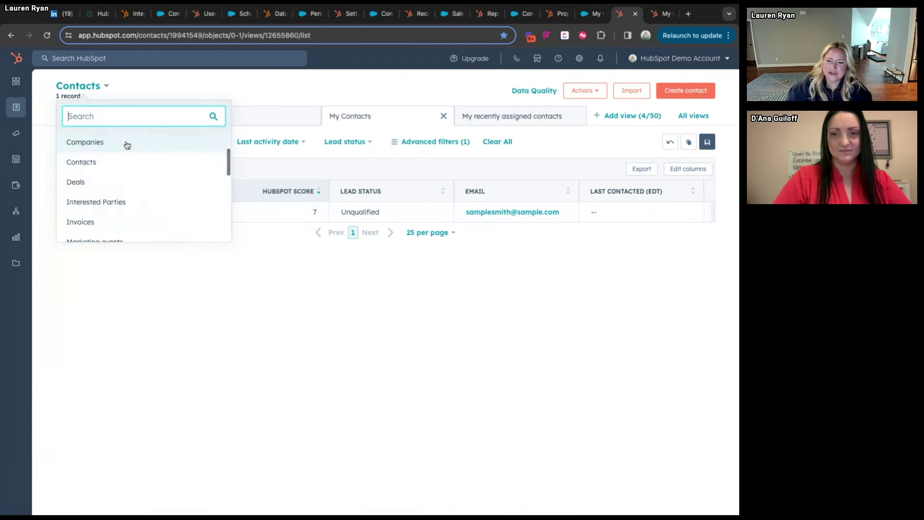
left_click(408, 365)
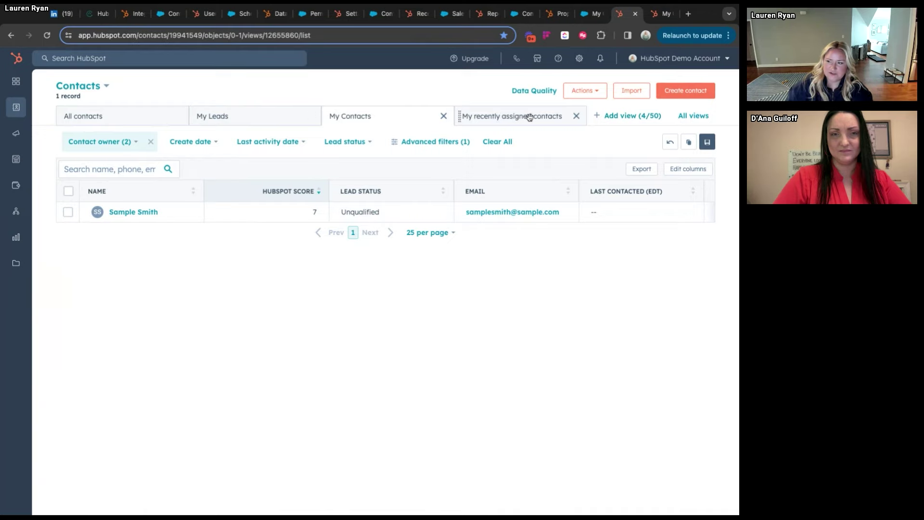
- In Salesforce, show the New This Week opportunities list view and return to My Opportunities
left_click(589, 13)
left_click(96, 124)
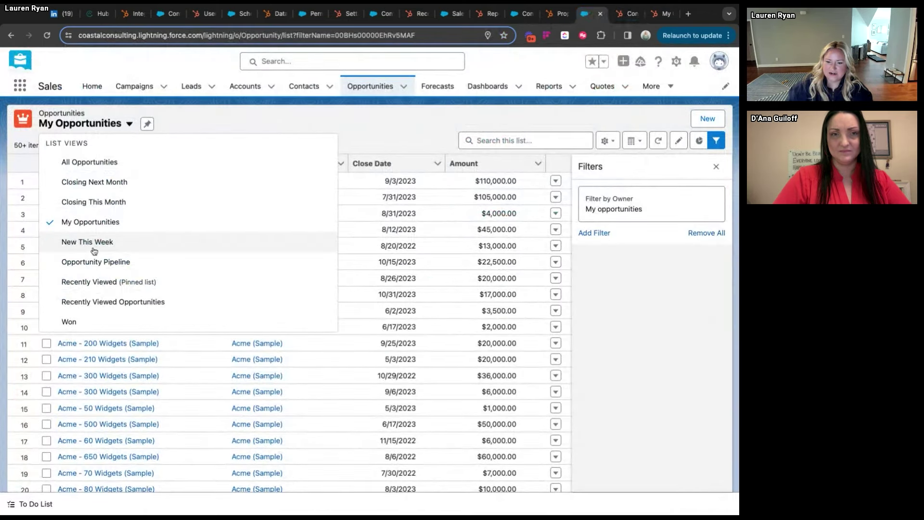
left_click(88, 242)
left_click(91, 124)
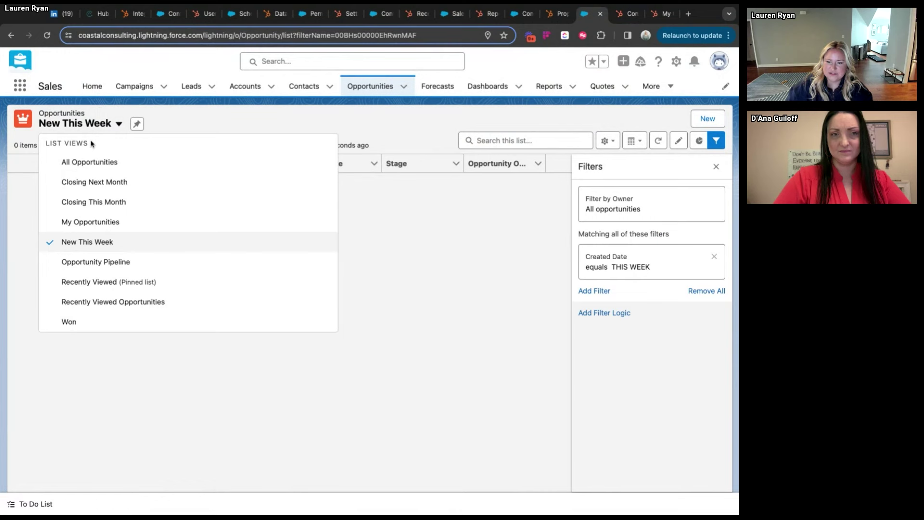
left_click(108, 215)
- In HubSpot Contacts, look through the My Leads and My recently assigned contacts views and return to My Contacts
key("ctrl+Tab")
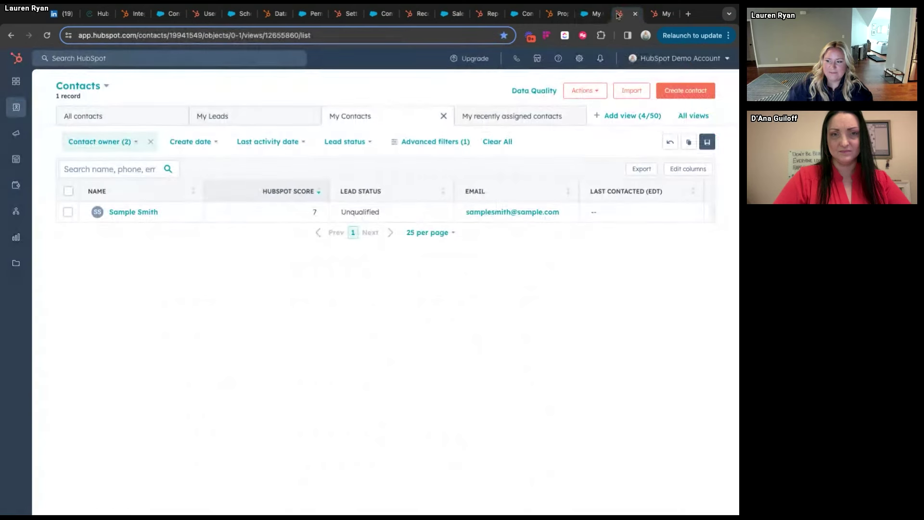
left_click(258, 113)
left_click(480, 117)
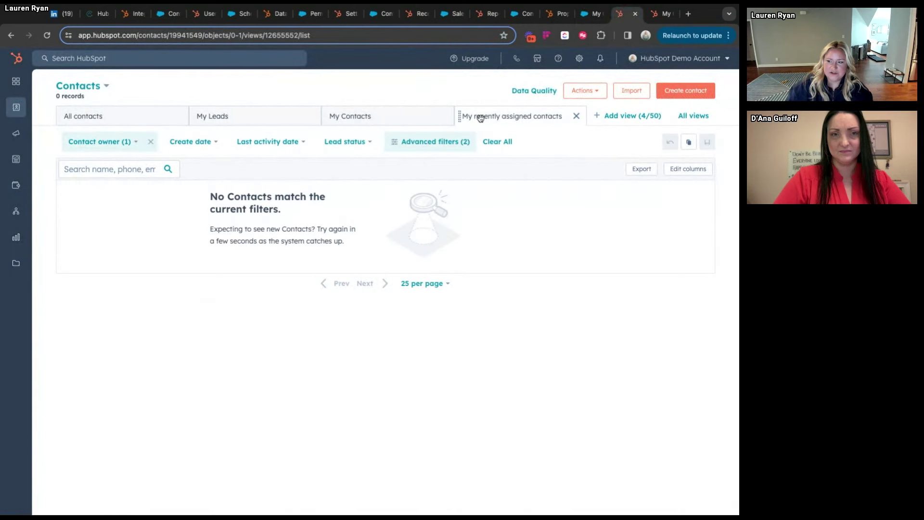
left_click(387, 118)
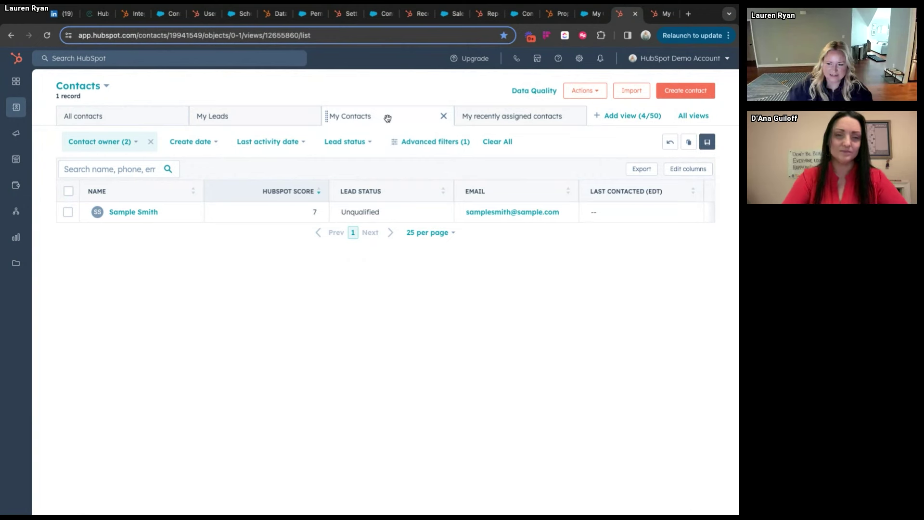
- Set the lead status of the sample contact in My Contacts to Meeting scheduled and check the remaining columns
left_click(378, 212)
scroll(394, 291, "down", 3)
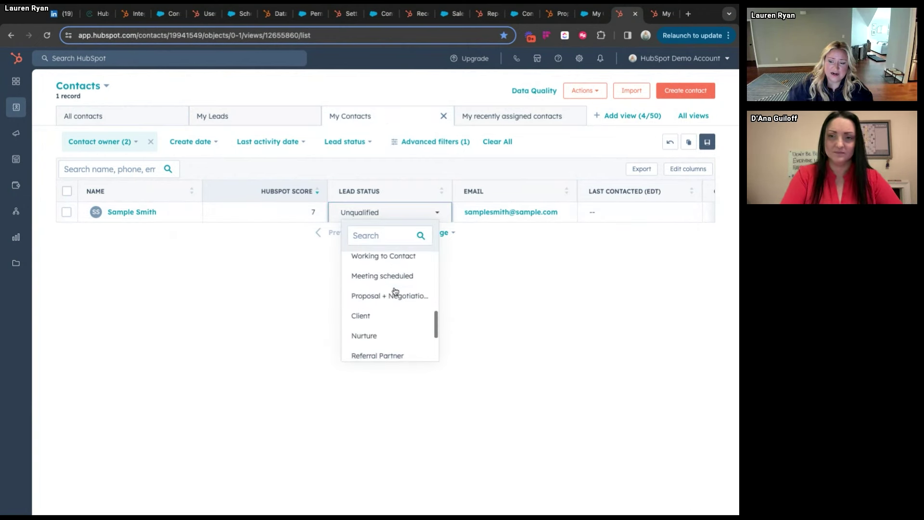
left_click(383, 274)
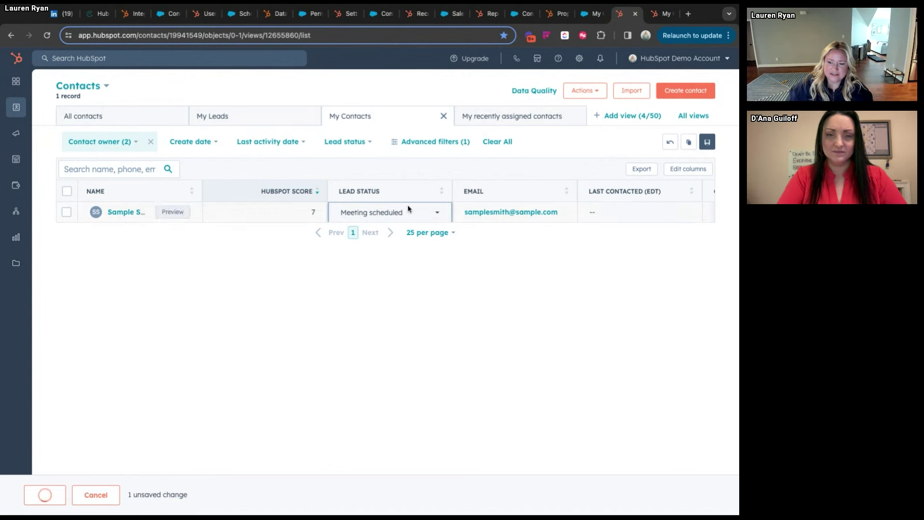
scroll(408, 207, "right", 5)
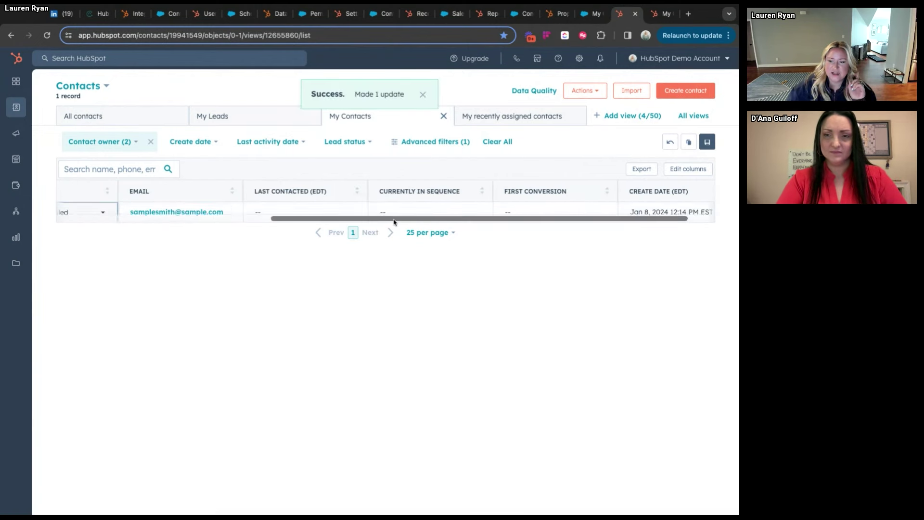
scroll(393, 222, "left", 5)
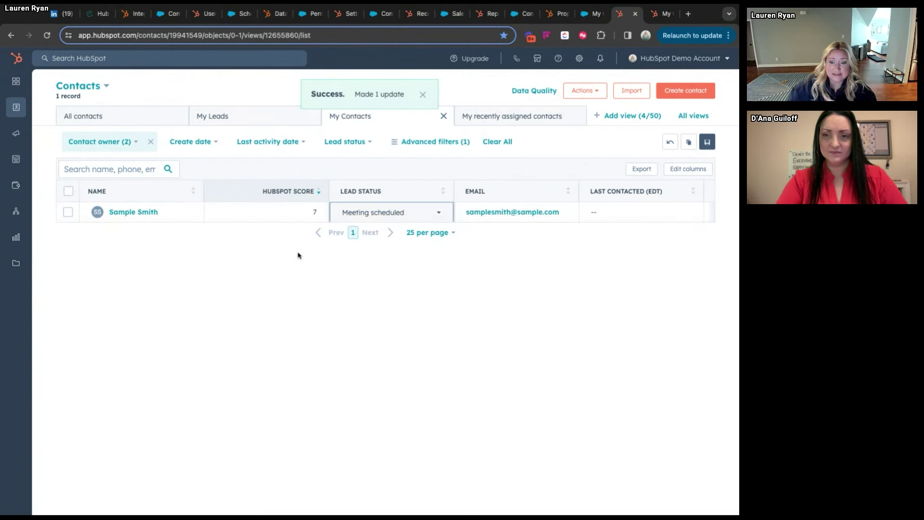
- Bulk edit the selected sample contact to set its Height property to 5, and check the table's columns
left_click(68, 212)
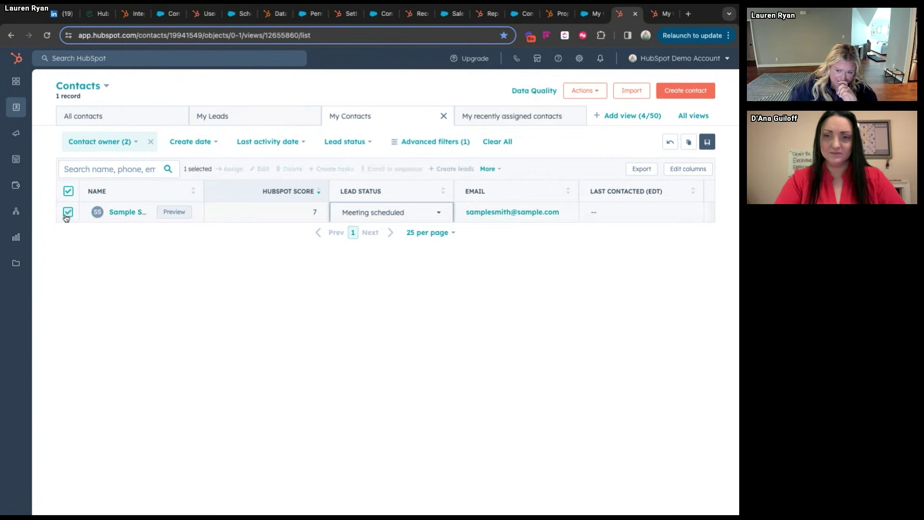
left_click(260, 170)
left_click(315, 149)
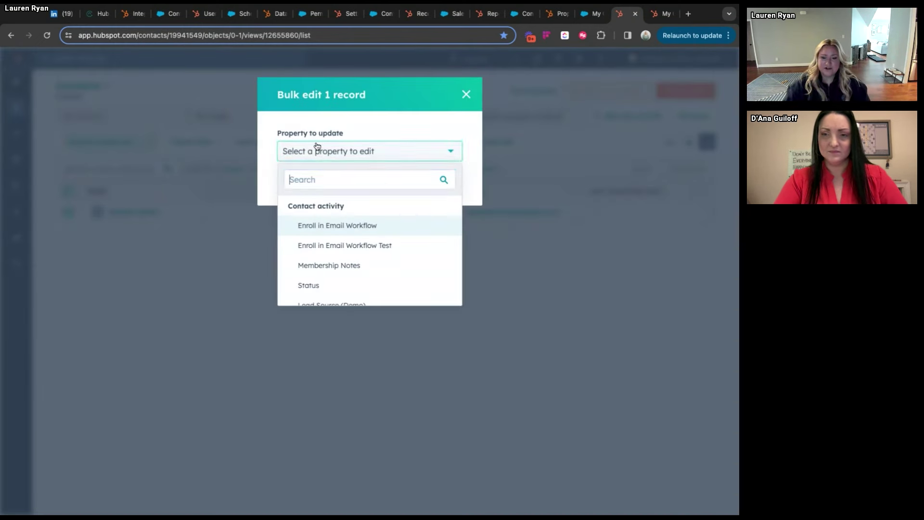
scroll(352, 255, "down", 10)
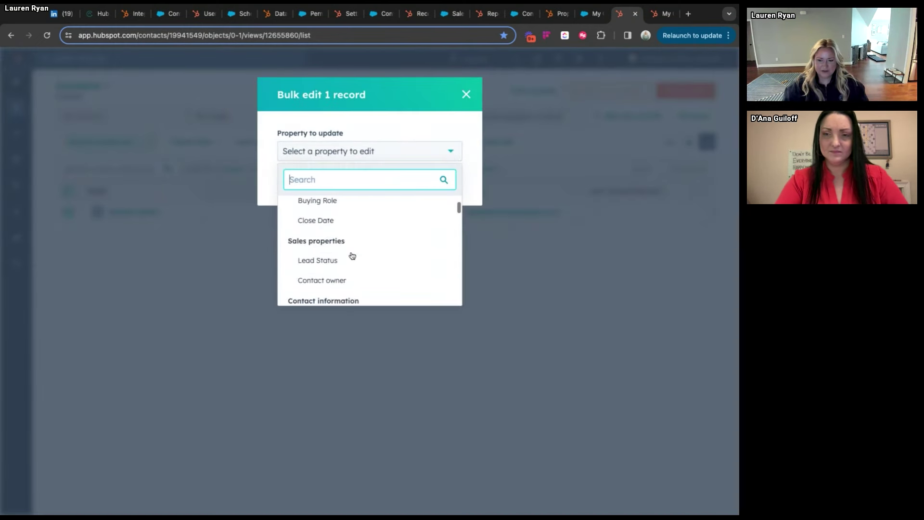
left_click(332, 255)
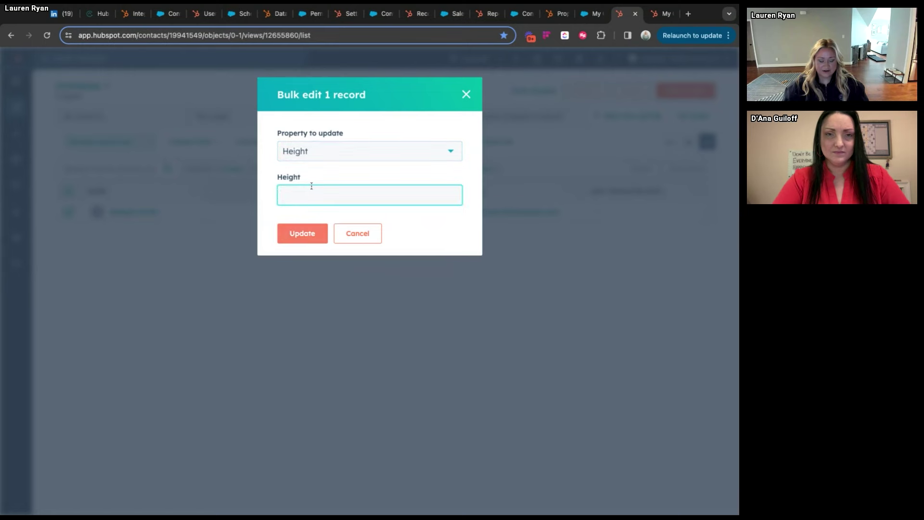
type("5")
left_click(307, 233)
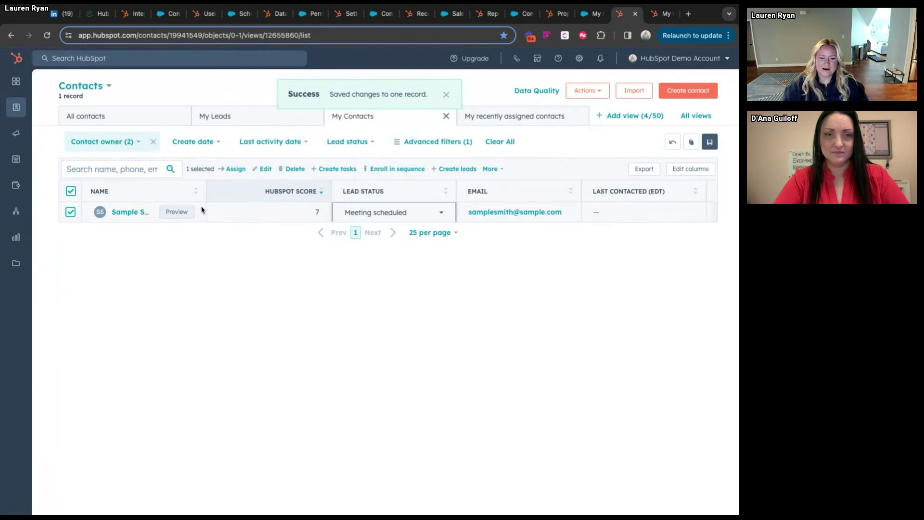
scroll(216, 211, "right", 6)
scroll(226, 207, "left", 6)
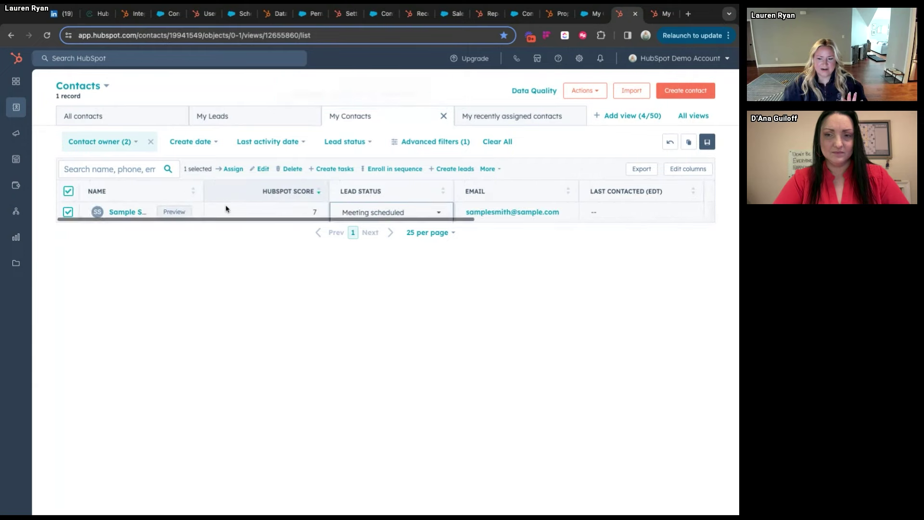
- Select the Acme - 1,200 Widgets and Acme - 1250 Widgets opportunities in the Salesforce My Opportunities list
left_click(588, 13)
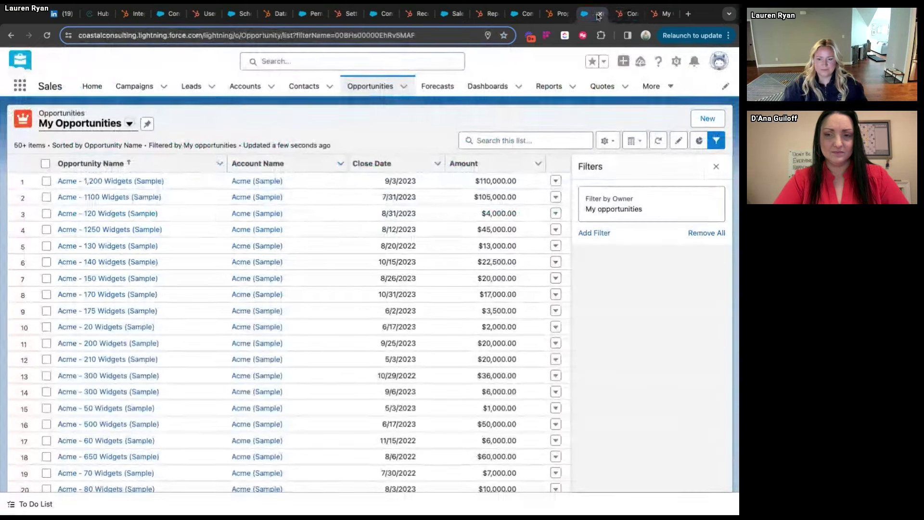
left_click(46, 181)
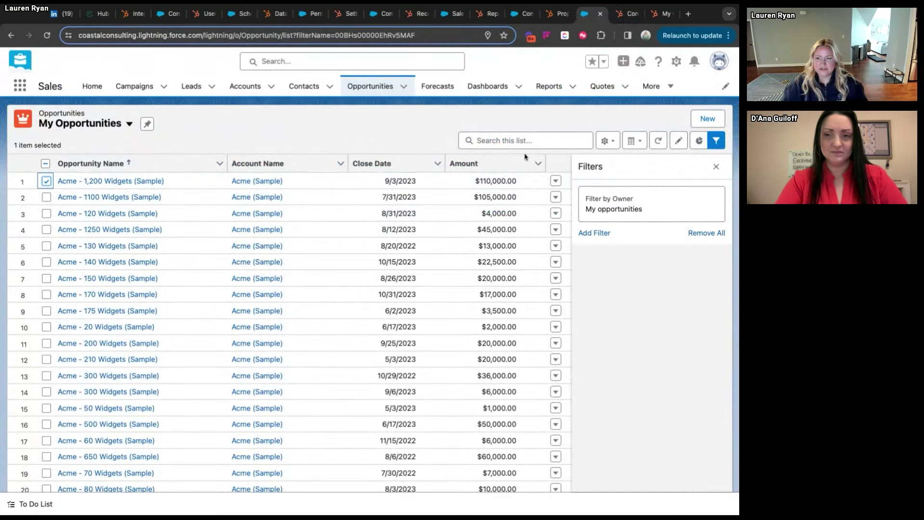
left_click(46, 229)
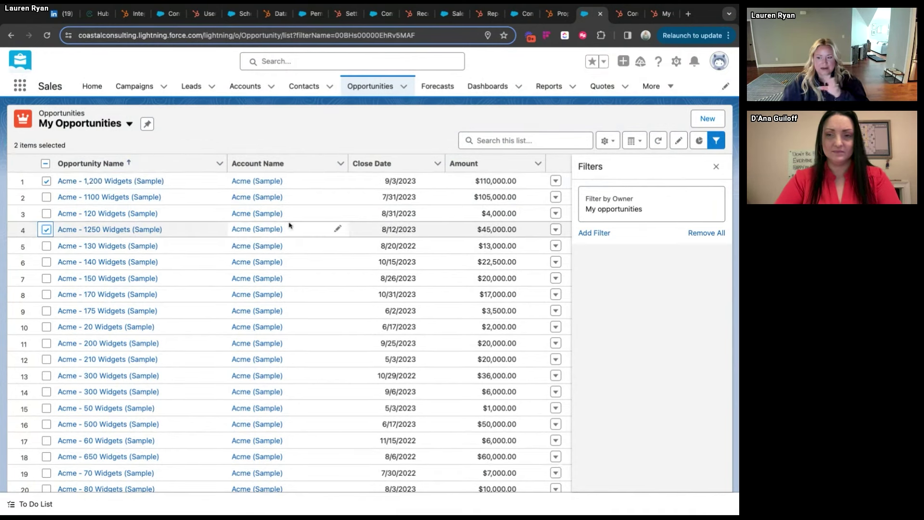
- View the details of the Acme - 1,200 Widgets opportunity, then return to HubSpot's My Contacts view
left_click(97, 181)
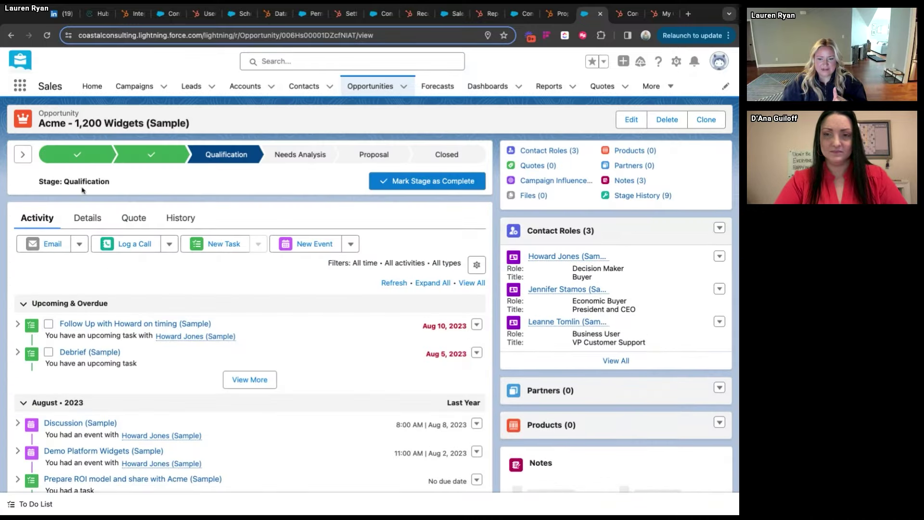
left_click(86, 215)
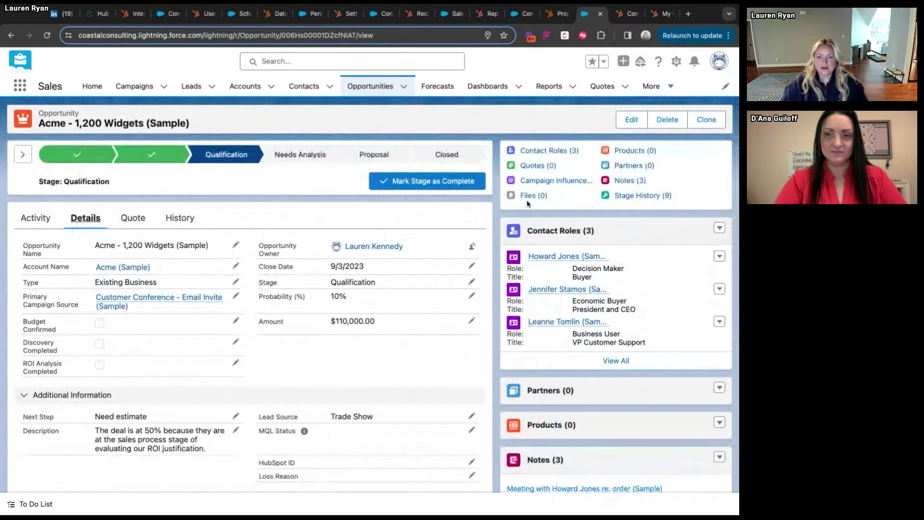
left_click(630, 14)
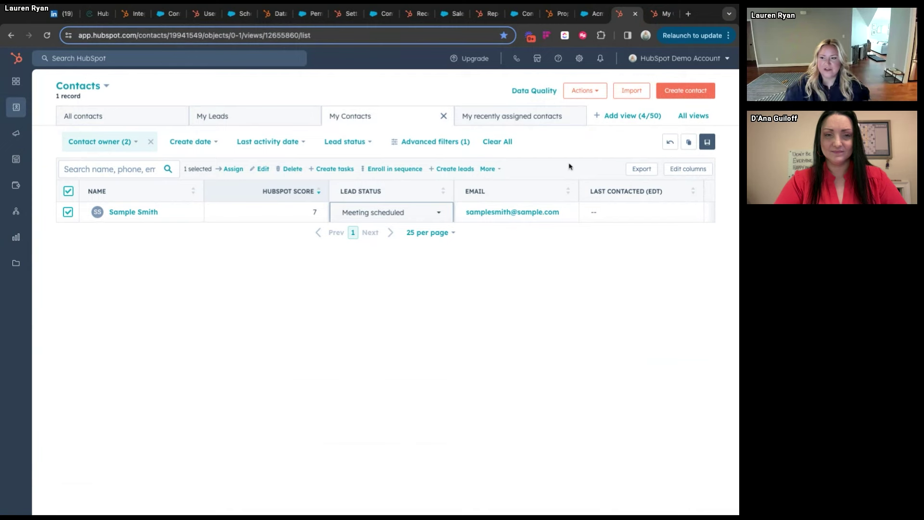
- Start a new validation rule on the Salesforce Contact object, examine its formula and error message settings, and leave without saving
left_click(525, 13)
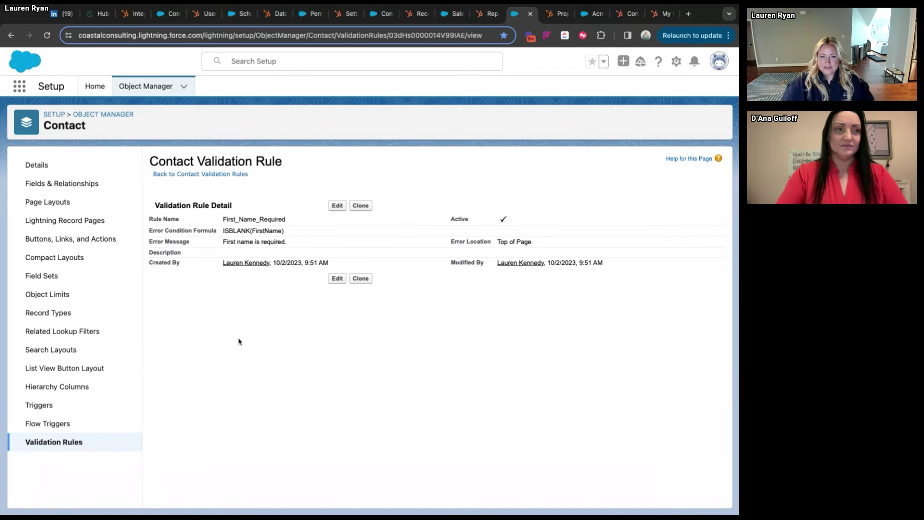
left_click(76, 445)
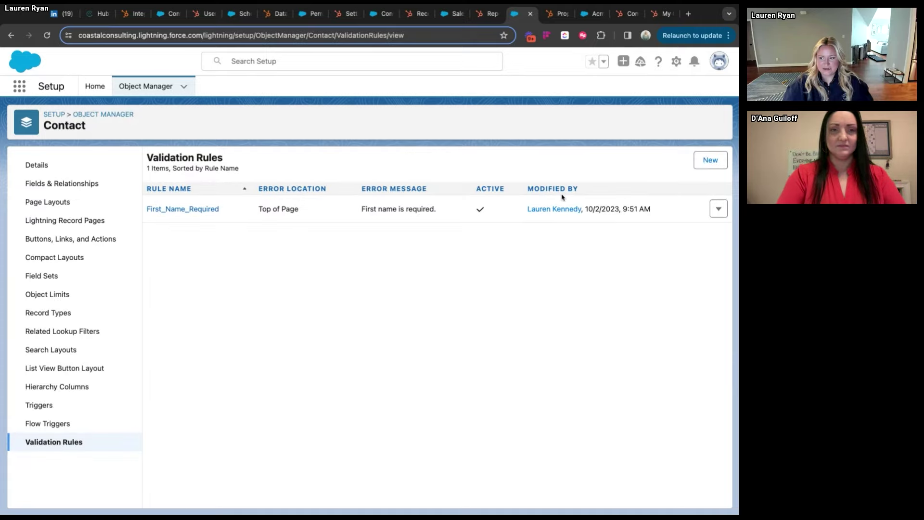
left_click(702, 162)
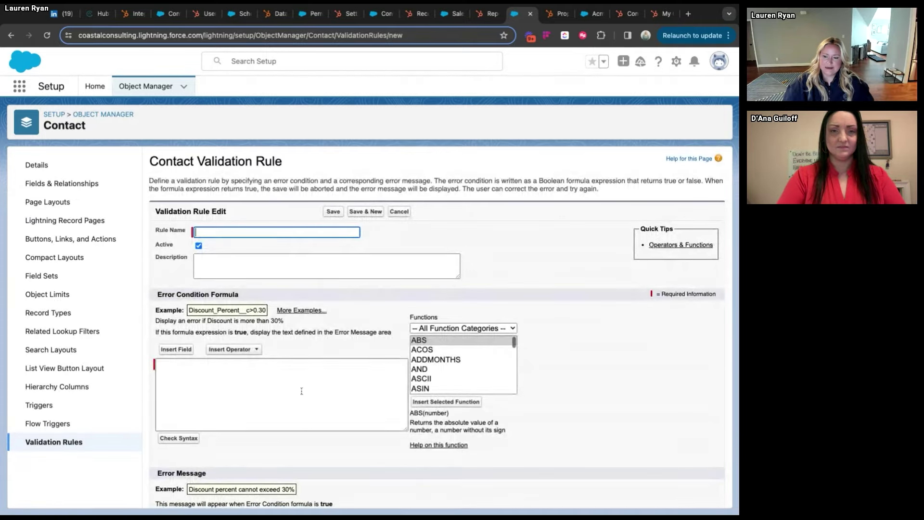
scroll(301, 356, "down", 1)
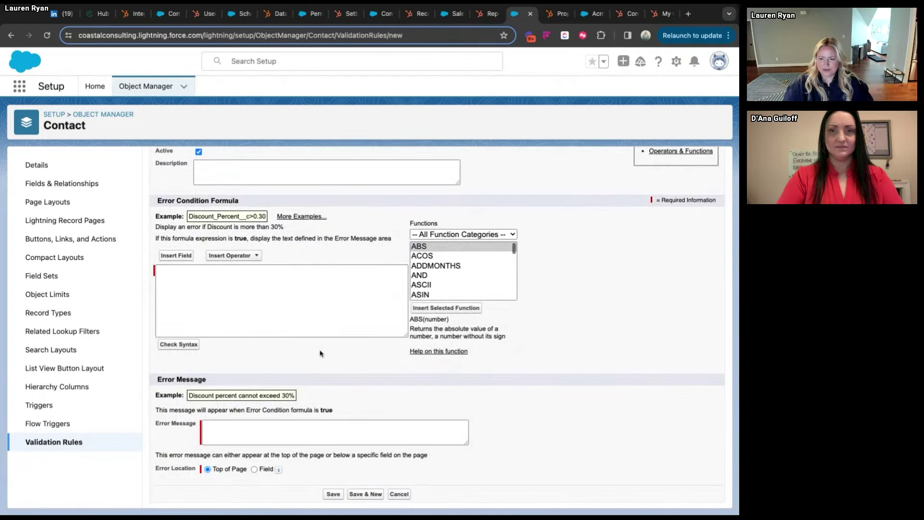
scroll(337, 344, "up", 1)
scroll(340, 343, "up", 1)
left_click(284, 360)
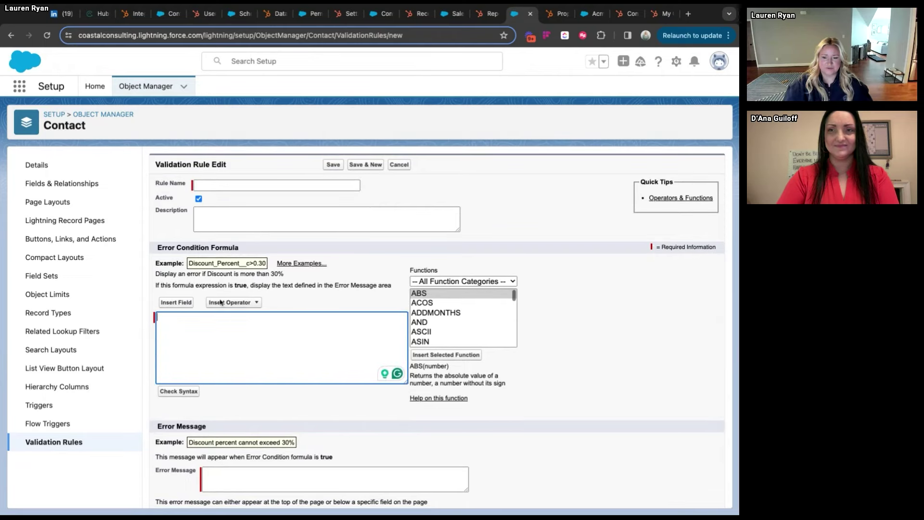
scroll(241, 355, "down", 1)
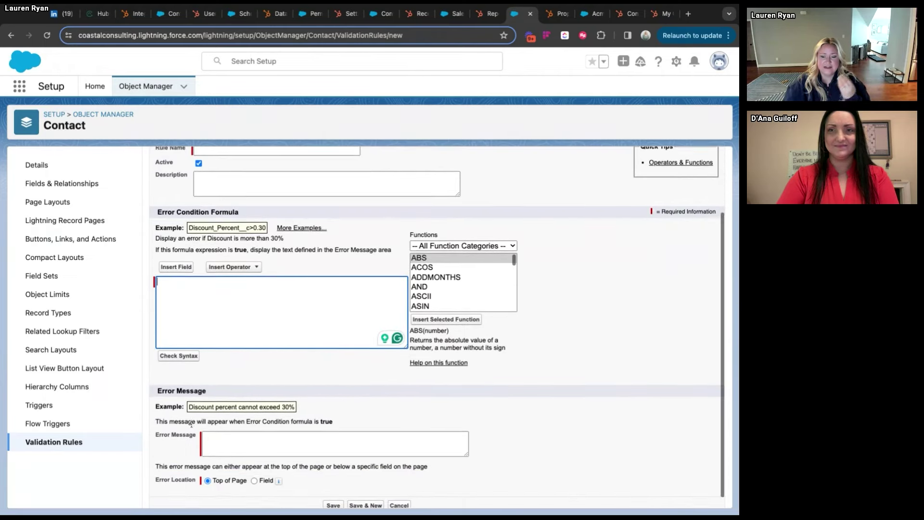
scroll(247, 426, "down", 1)
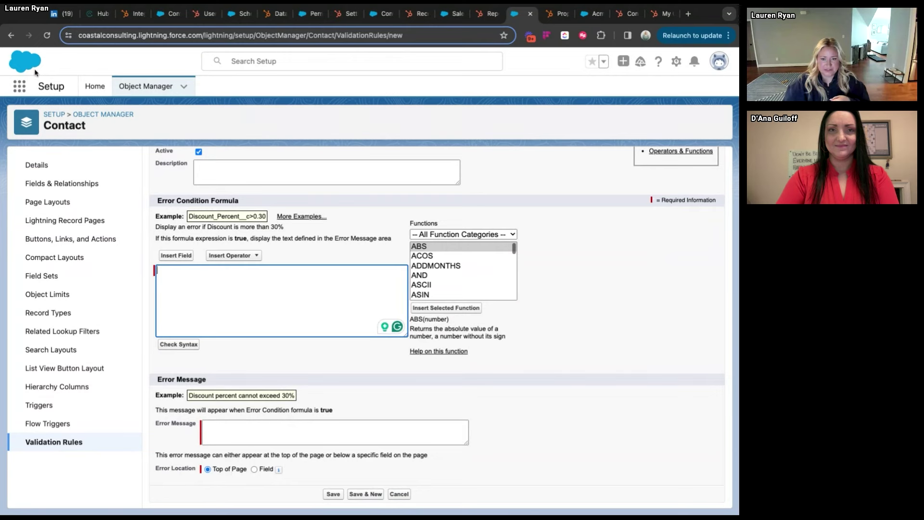
left_click(11, 35)
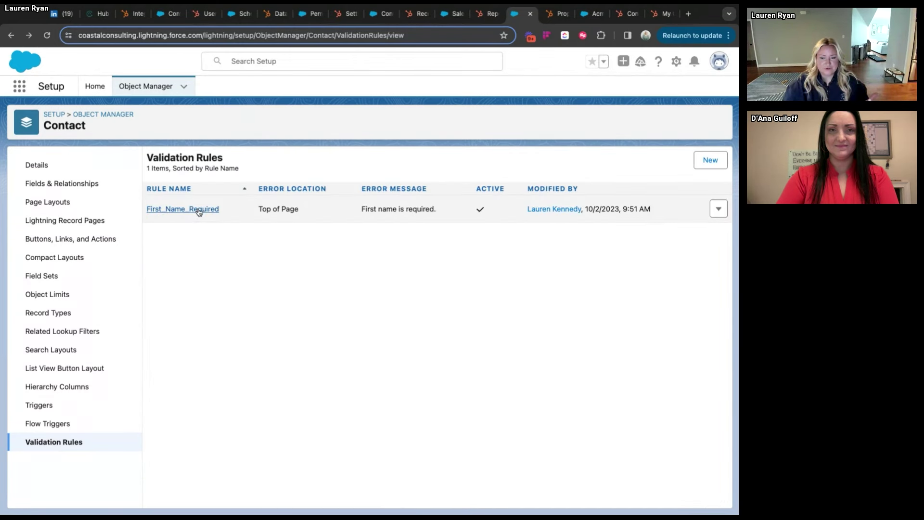
- Open the First_Name_Required contact validation rule and highlight the ISBLANK function in its error condition formula
left_click(199, 210)
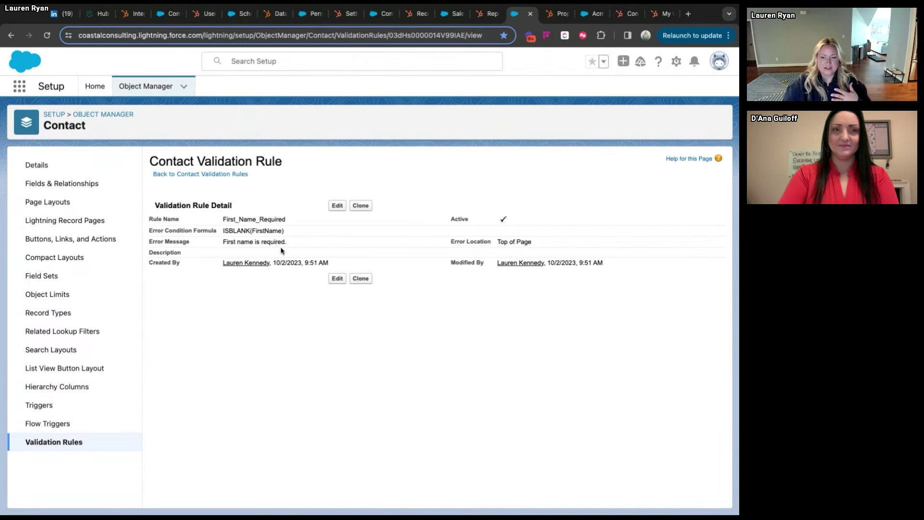
triple_click(223, 232)
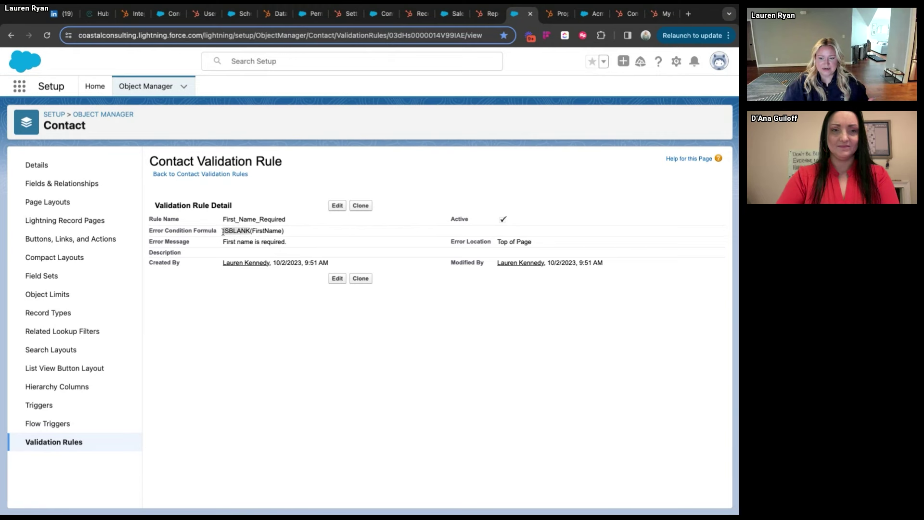
- Switch to the new HubSpot contact property, review its field type and validation rule options, and cancel the creation
left_click(285, 236)
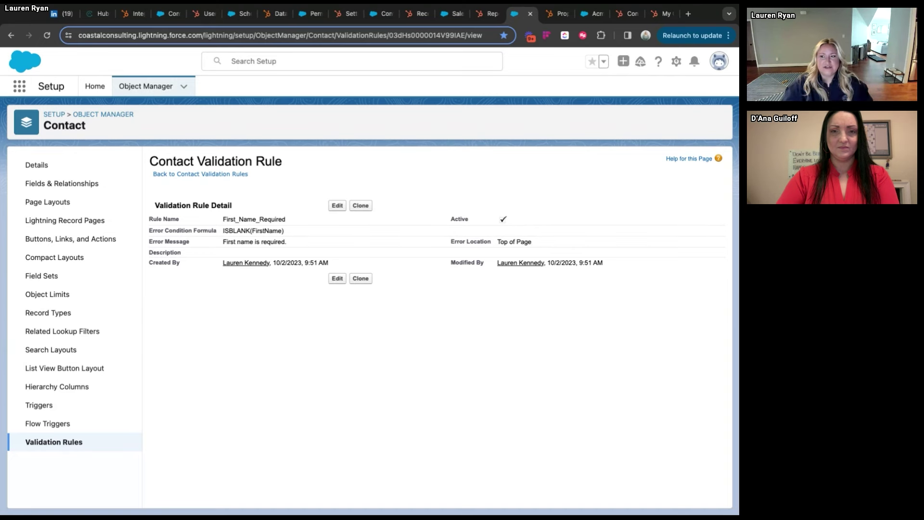
left_click(556, 13)
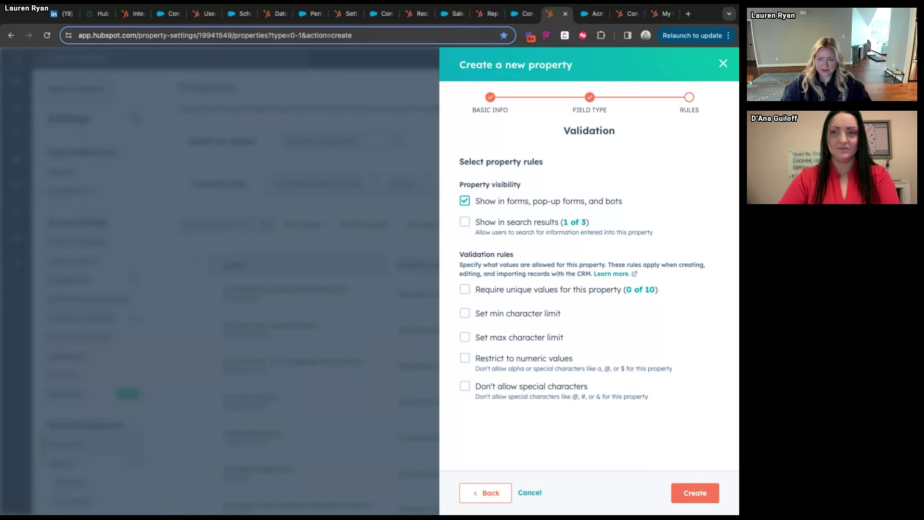
left_click(488, 493)
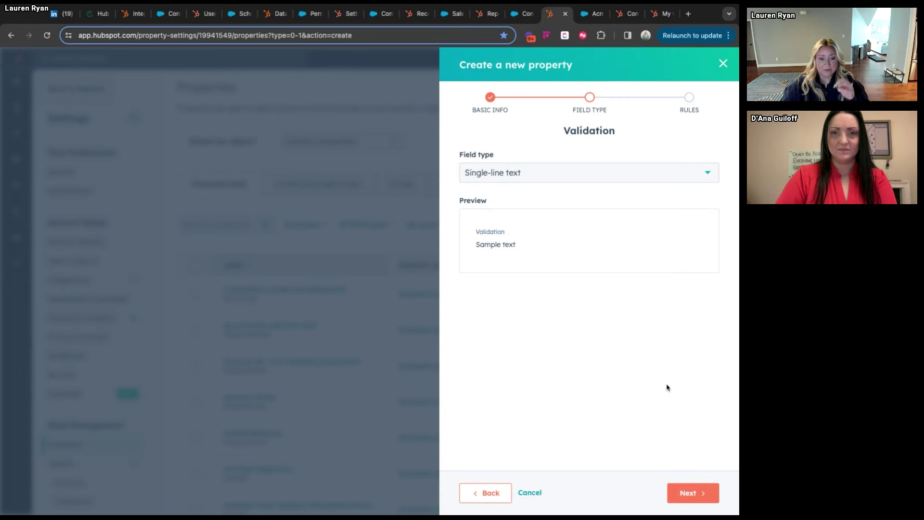
left_click(688, 493)
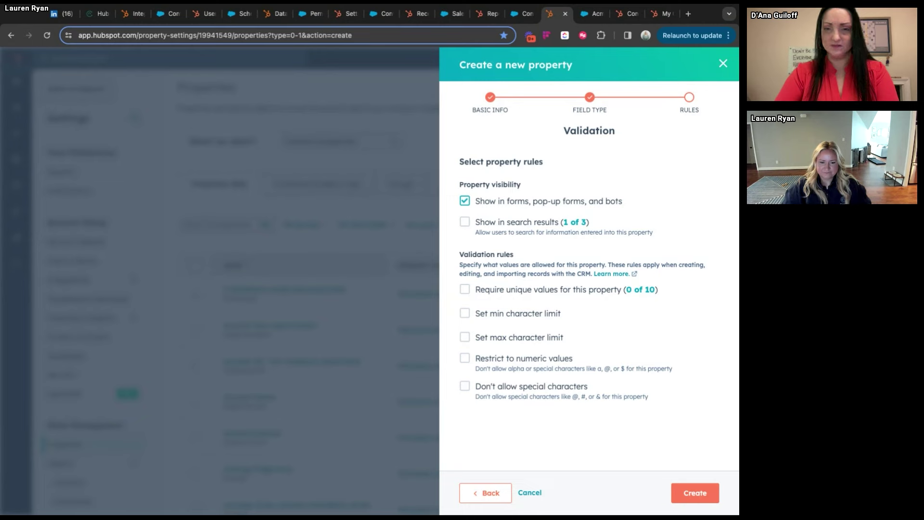
left_click(529, 492)
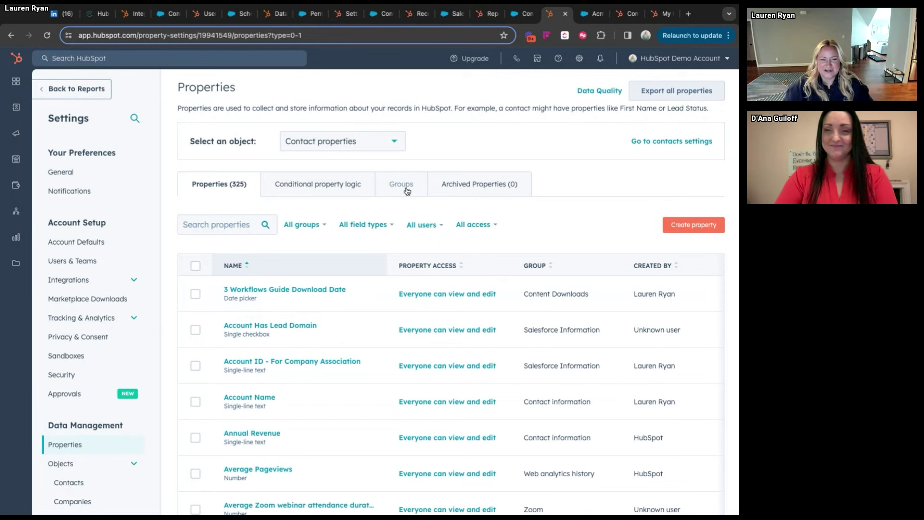
- Start new conditional property logic for contacts, with Buying Role equal to Budget Holder as the controlling condition
left_click(333, 192)
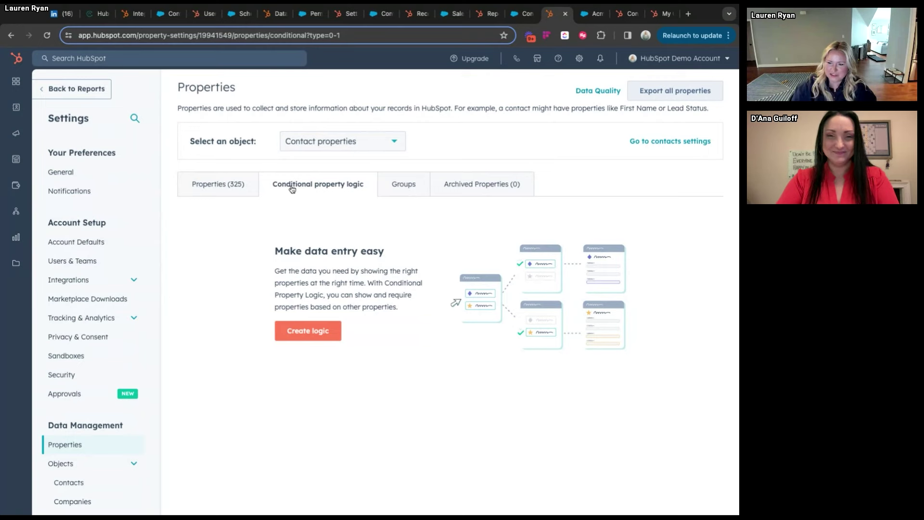
left_click(305, 331)
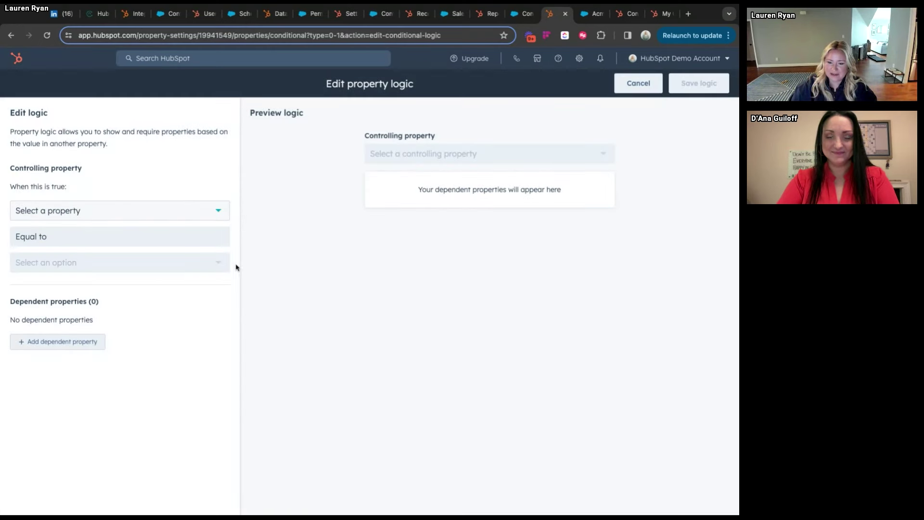
left_click(111, 218)
scroll(103, 307, "down", 2)
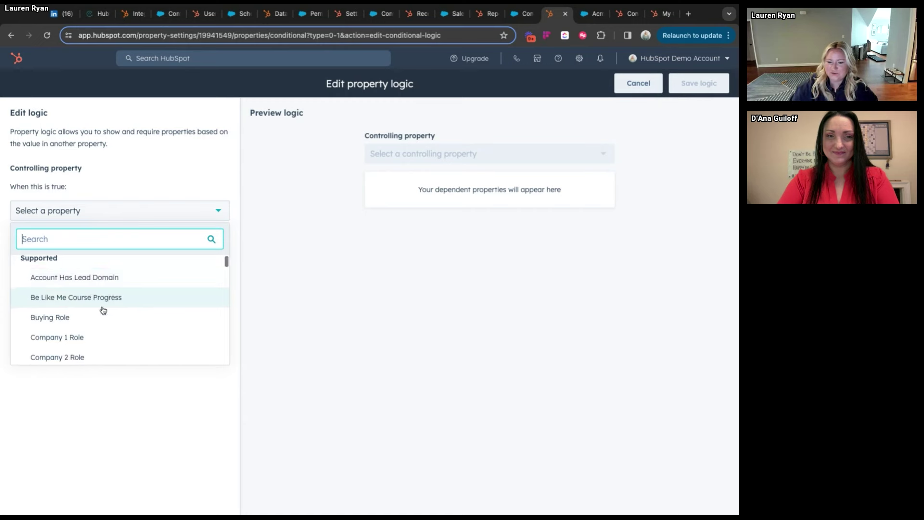
left_click(96, 284)
left_click(58, 263)
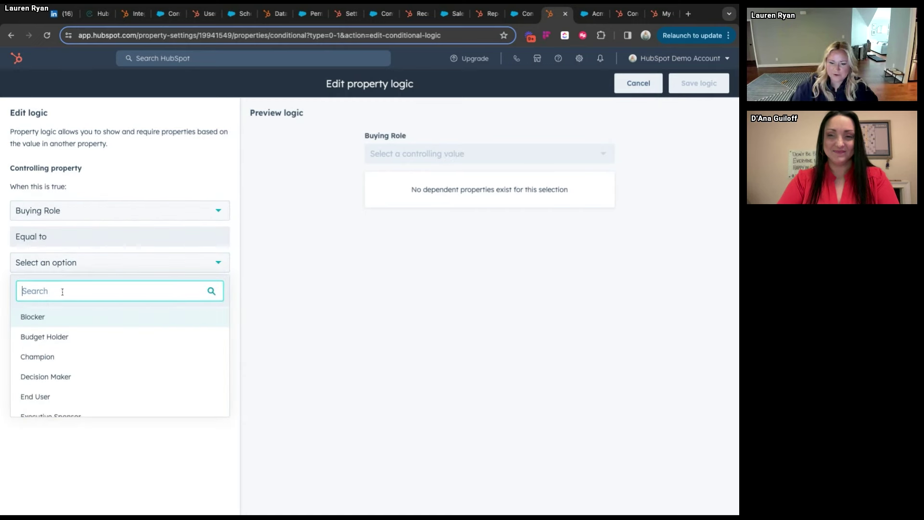
left_click(68, 336)
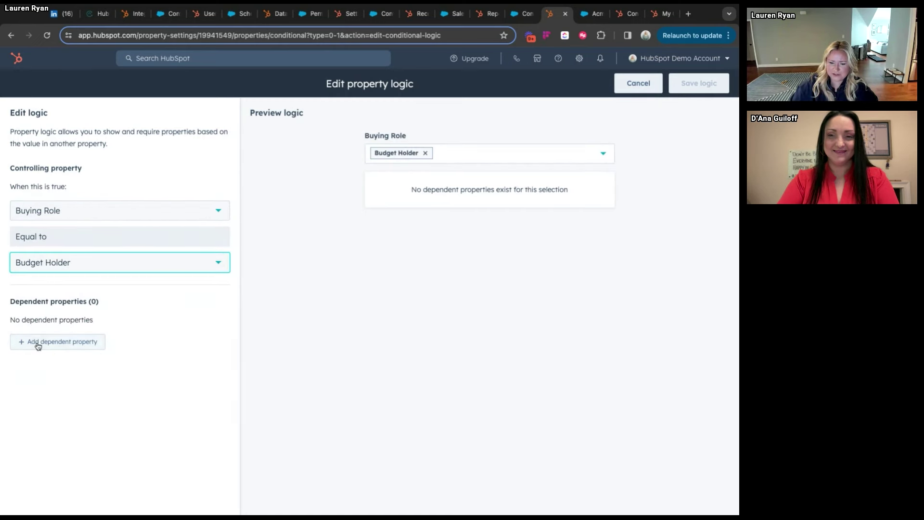
- Add Account Name as a required dependent property in the conditional logic
left_click(39, 343)
left_click(82, 352)
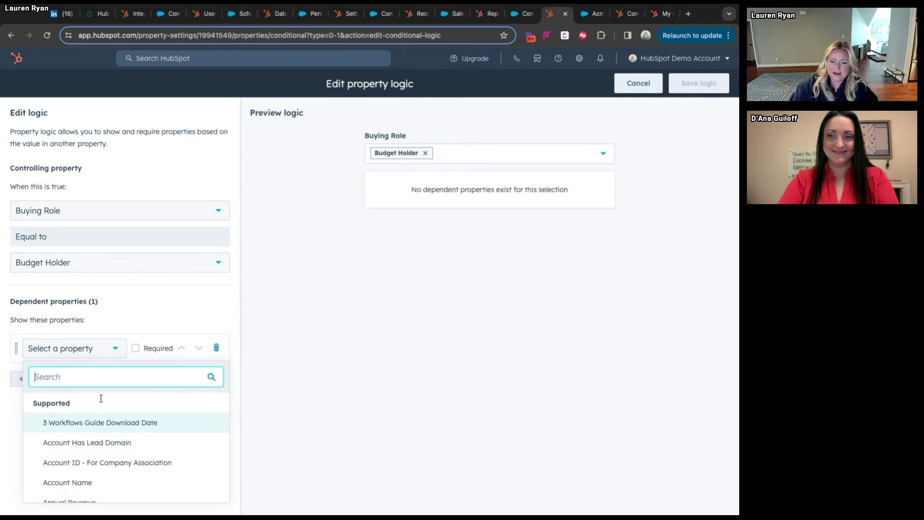
scroll(101, 404, "down", 1)
left_click(86, 431)
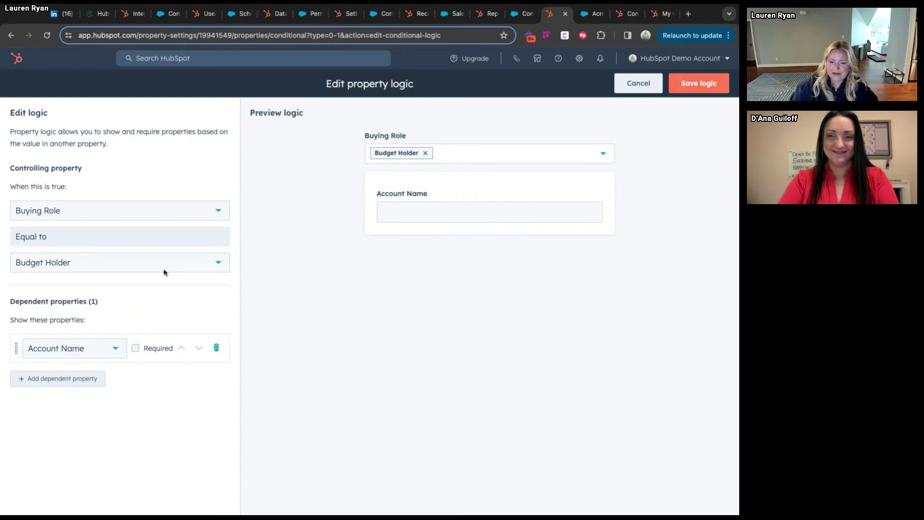
left_click(136, 348)
- Add Comment Lead Quality as a second required dependent property, and close the property logic without saving
left_click(91, 376)
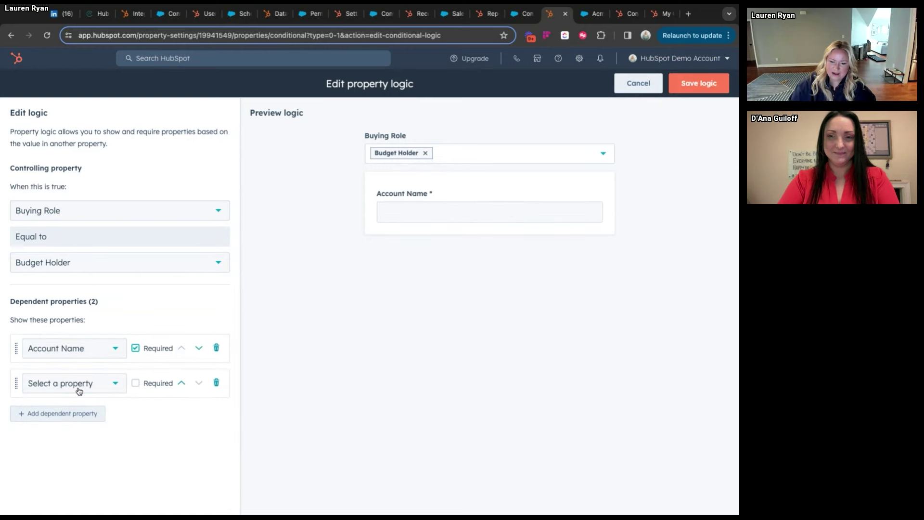
left_click(79, 385)
scroll(85, 344, "down", 2)
left_click(87, 346)
left_click(135, 383)
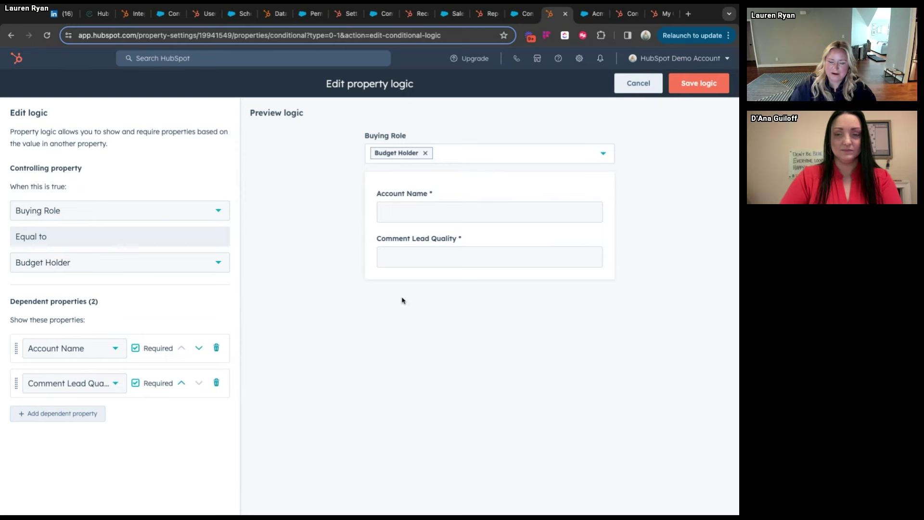
left_click(639, 84)
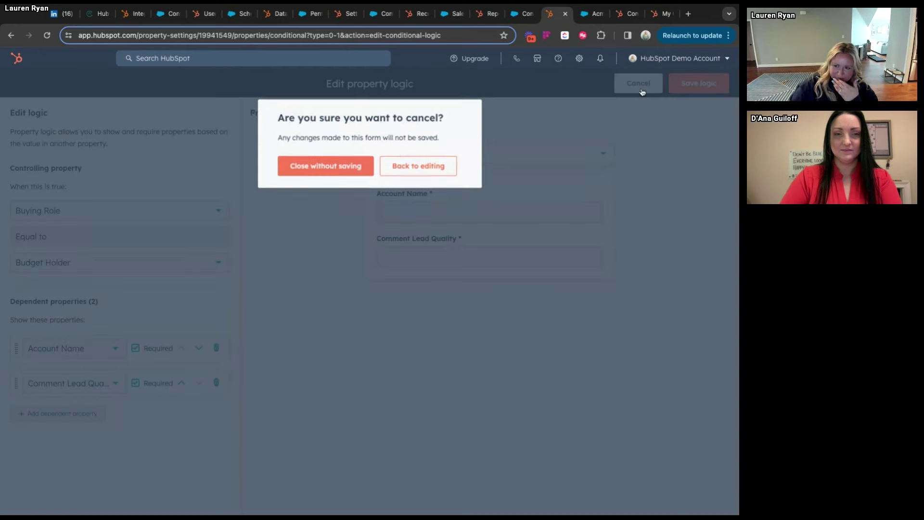
left_click(332, 166)
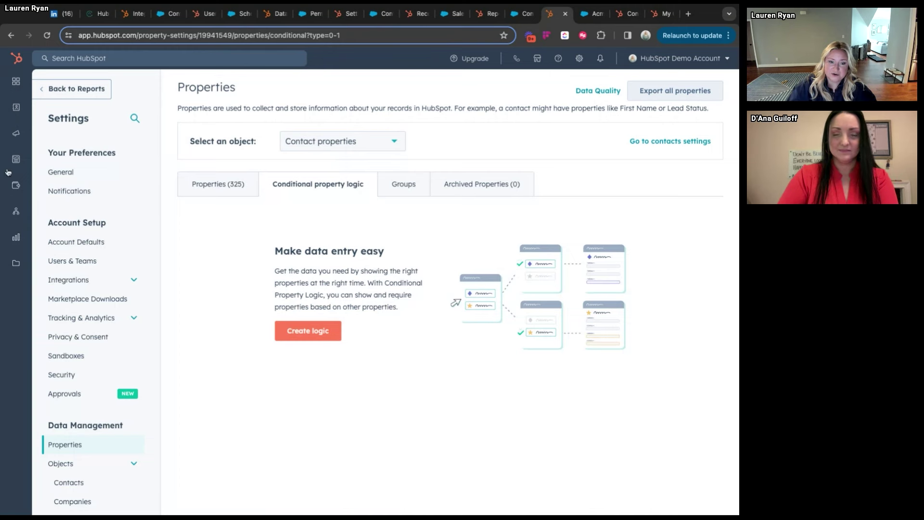
- Open the pipeline rules of the RFPs pipeline in HubSpot's deal settings, dismiss the feature notice and review the available rules
mouse_move(8, 429)
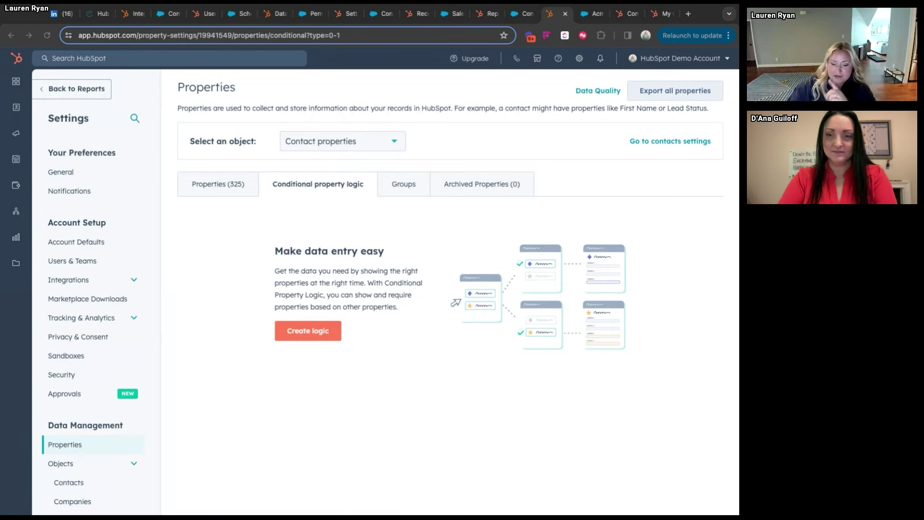
scroll(96, 366, "down", 3)
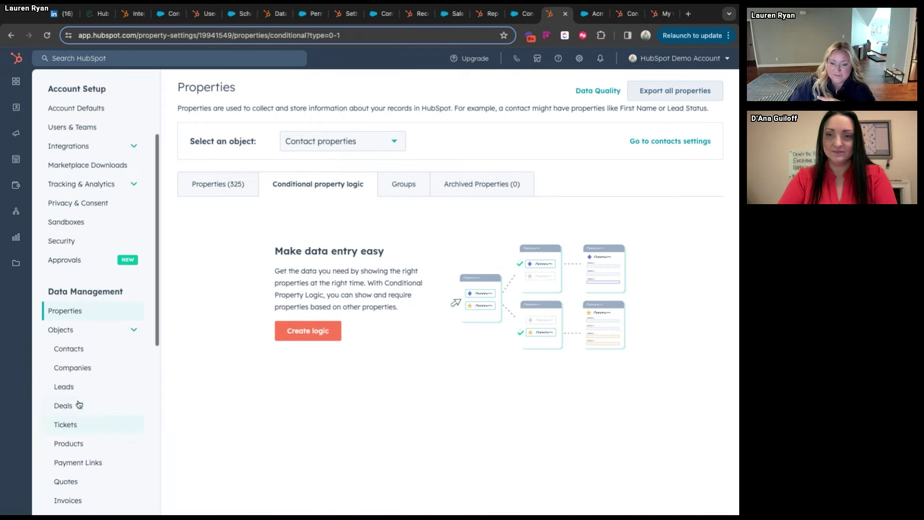
left_click(63, 405)
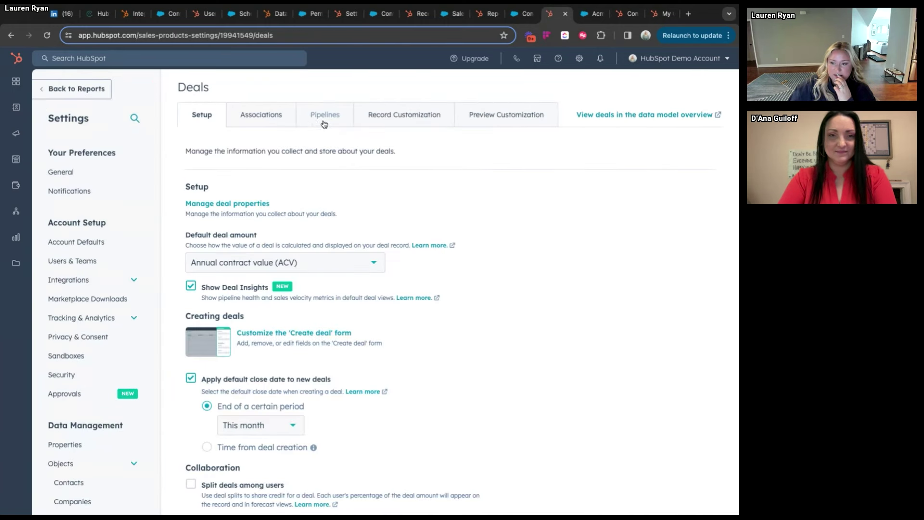
left_click(336, 119)
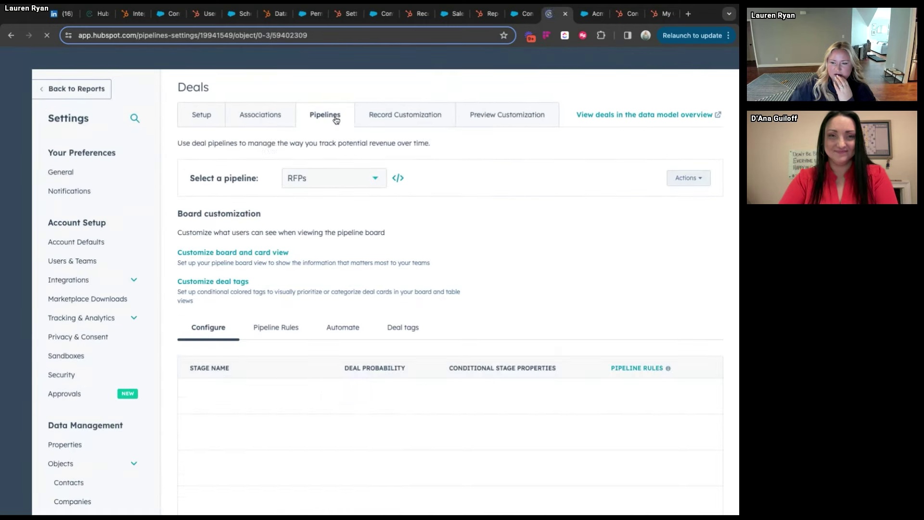
left_click(276, 327)
scroll(436, 281, "down", 1)
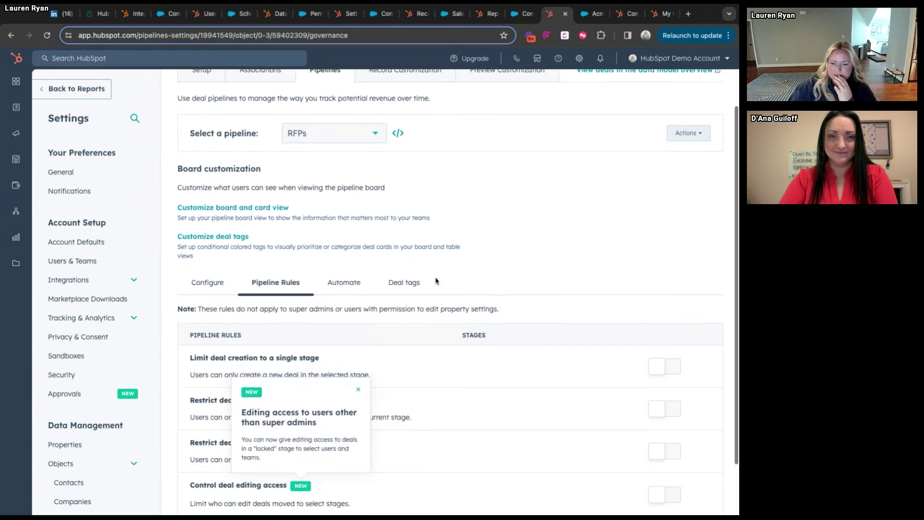
scroll(436, 280, "down", 1)
left_click(356, 328)
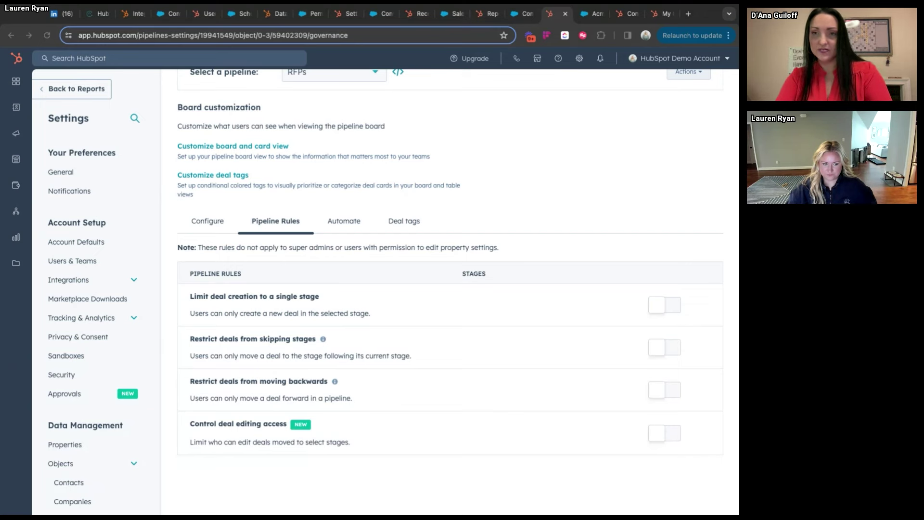
left_click(619, 384)
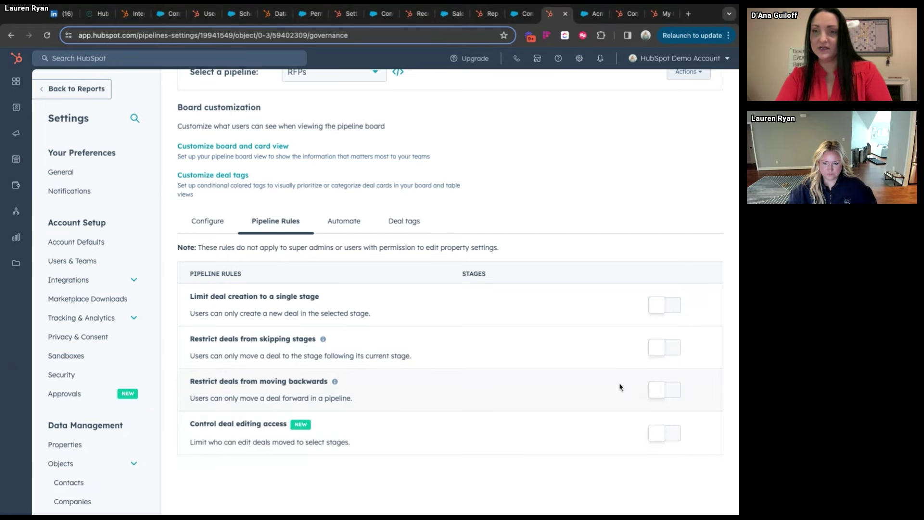
scroll(616, 387, "up", 1)
scroll(614, 388, "up", 2)
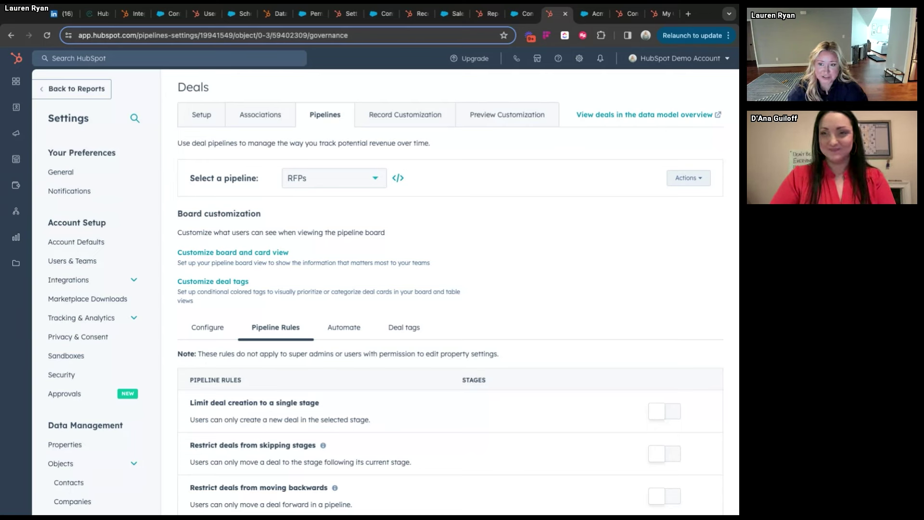
- Switch to Salesforce Schema Builder, clear all displayed objects and show only the Product2 object
left_click(170, 17)
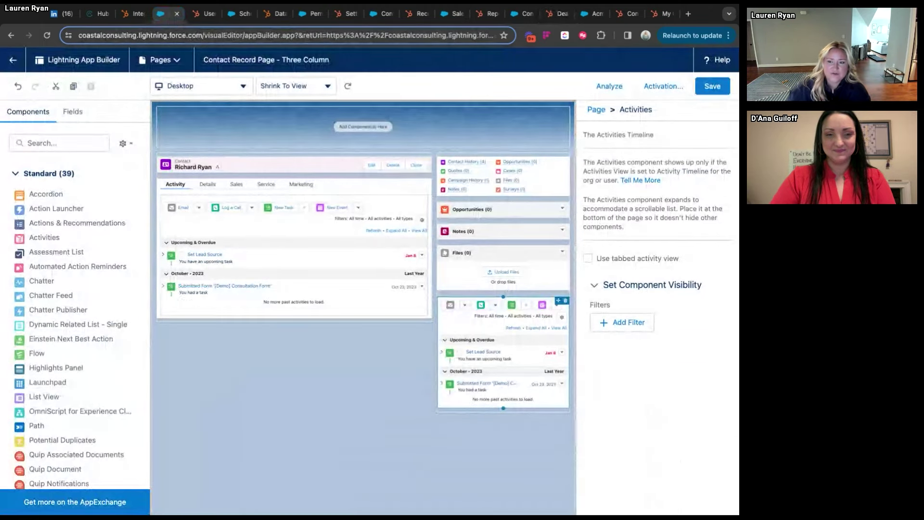
left_click(239, 13)
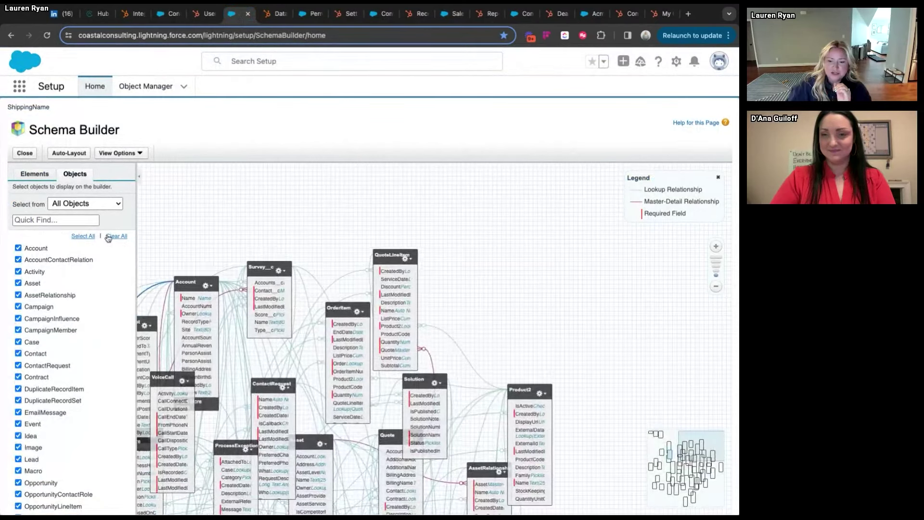
left_click(108, 238)
left_click(53, 220)
type("prod")
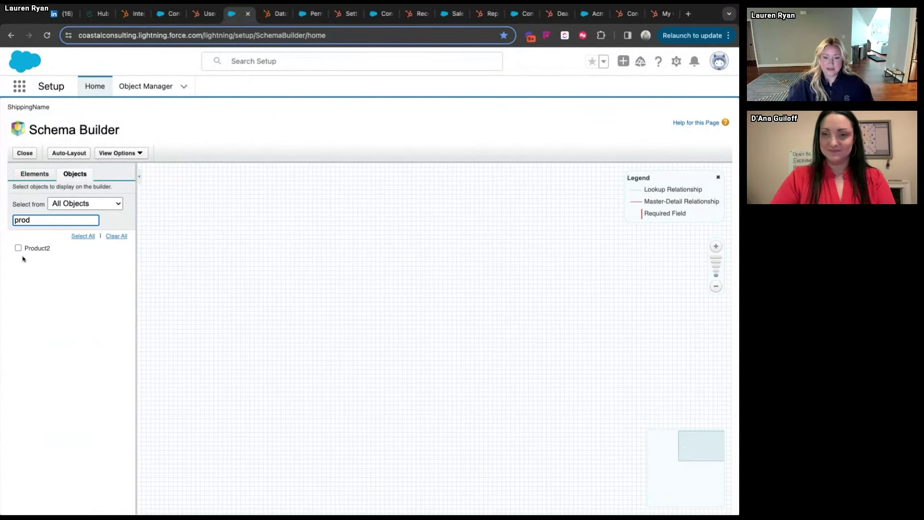
left_click(18, 247)
- Add the Pricebook2 object to the schema and arrange it close to Product2 on the canvas
double_click(36, 220)
type("pric")
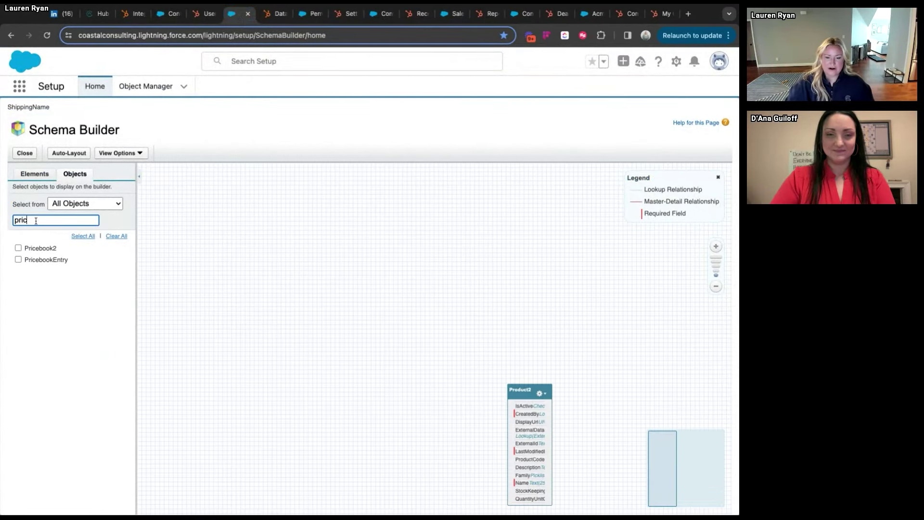
left_click(18, 248)
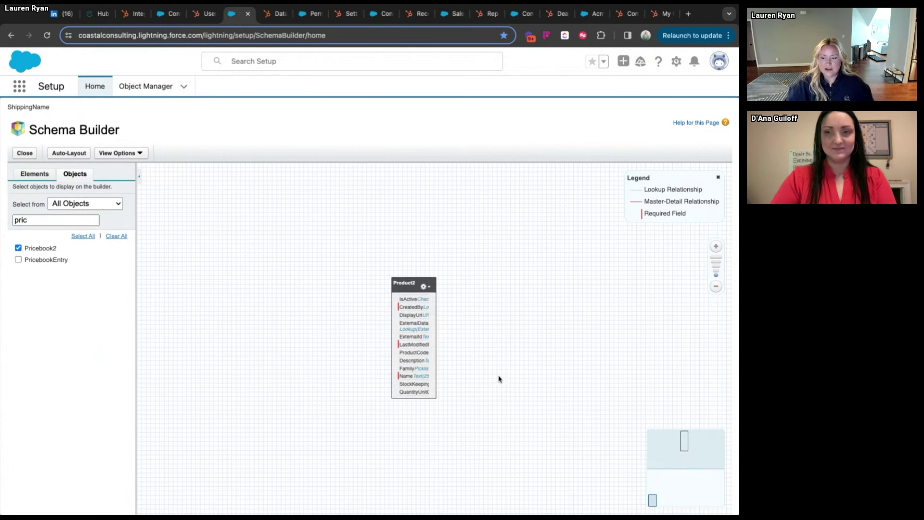
left_click_drag(413, 279, 308, 403)
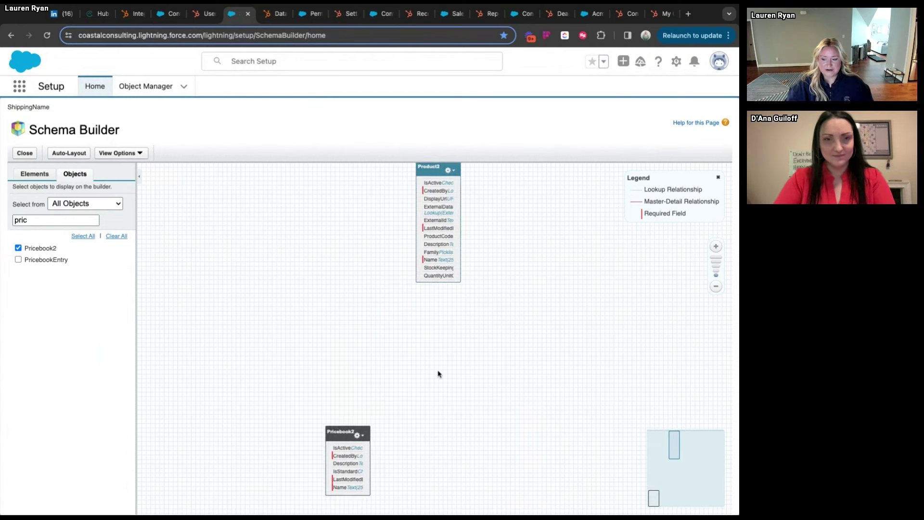
left_click_drag(424, 338, 374, 422)
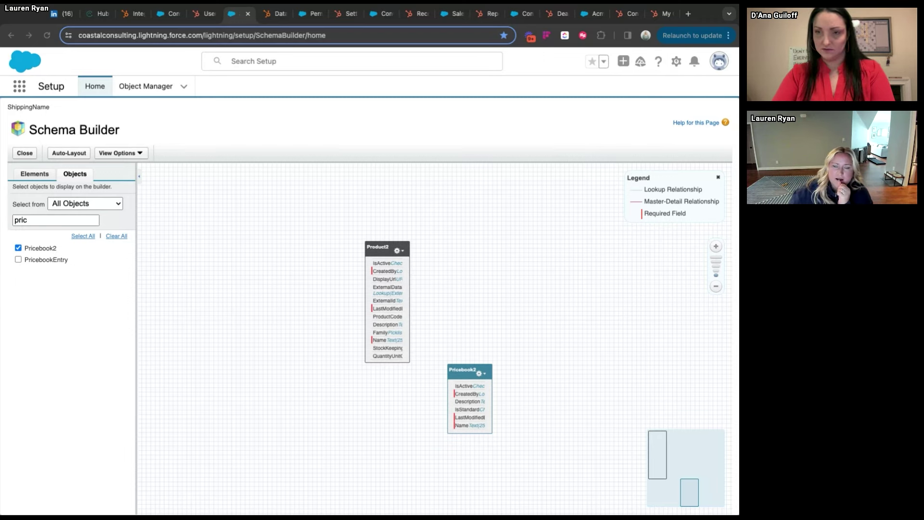
- View HubSpot's Revenue Attribution dashboard, then switch to the Coastal Consulting training sessions page
left_click(483, 14)
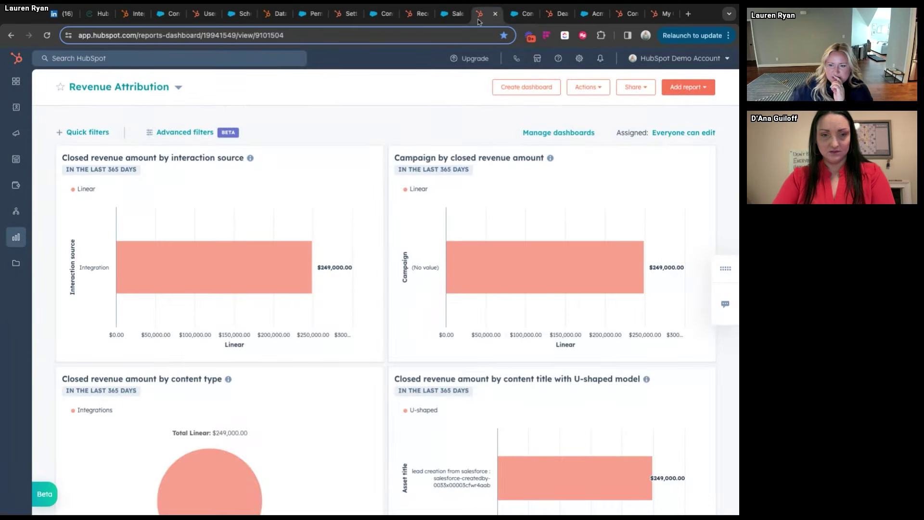
mouse_move(19, 133)
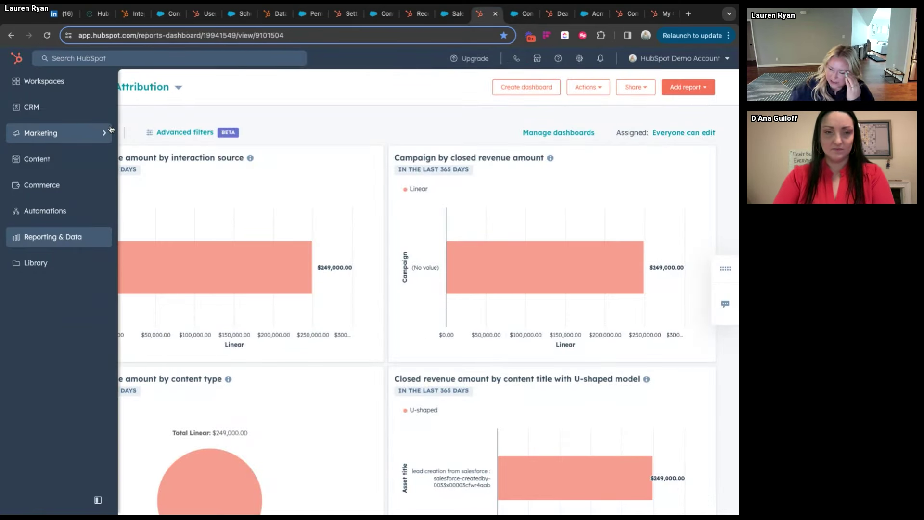
left_click(96, 14)
left_click(476, 143)
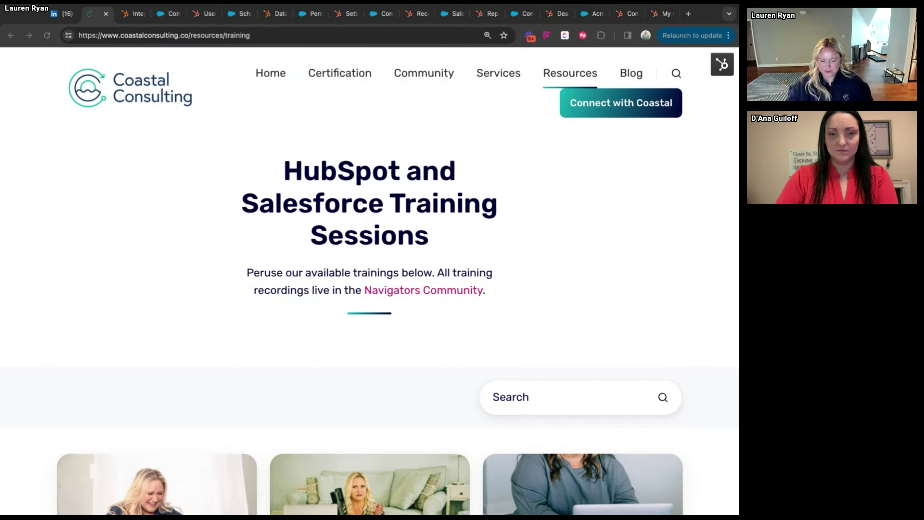
scroll(281, 393, "down", 5)
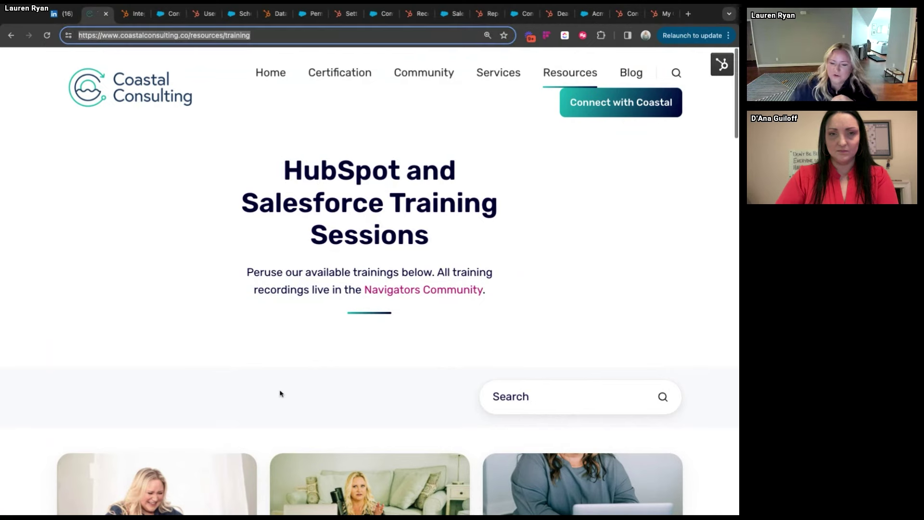
- Review the listed HubSpot and Salesforce training sessions, then switch to HubSpot's data model overview
scroll(285, 270, "down", 1)
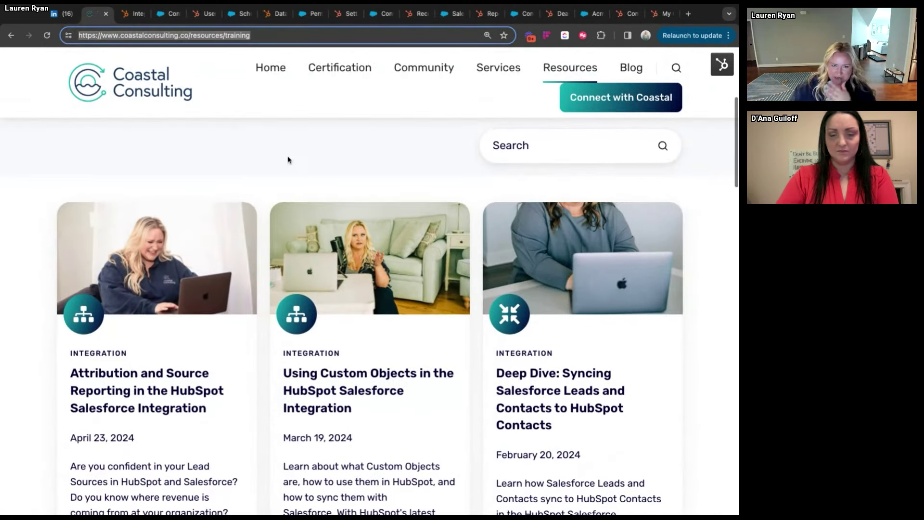
scroll(252, 247, "down", 3)
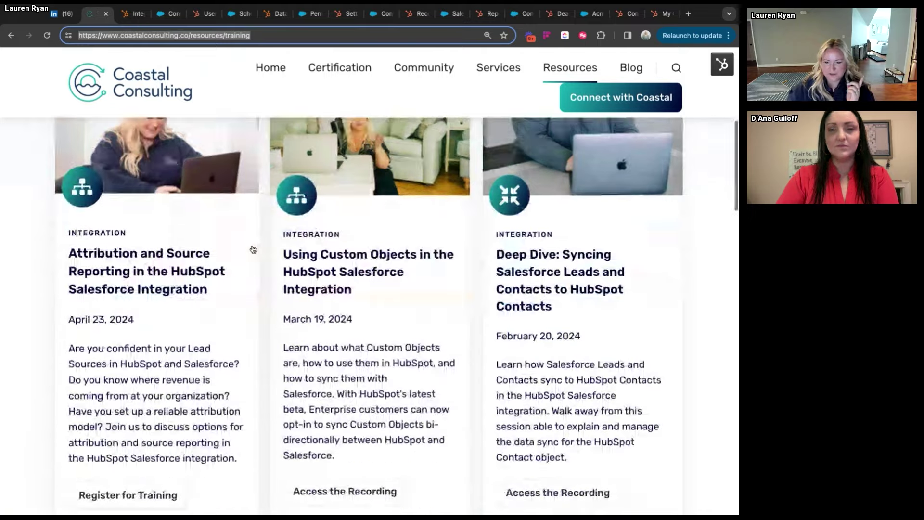
scroll(251, 249, "down", 7)
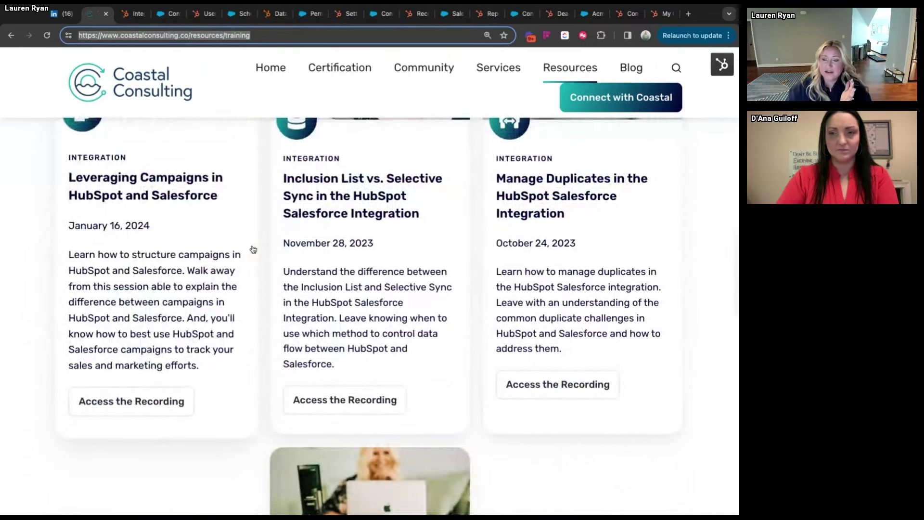
left_click(277, 14)
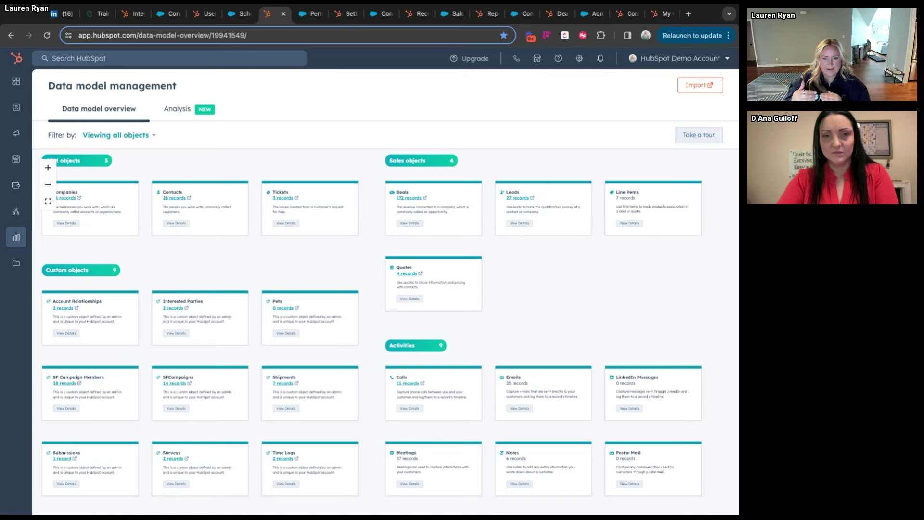
- Open the March Webinar campaign from HubSpot's marketing campaigns and view its associated assets
mouse_move(33, 161)
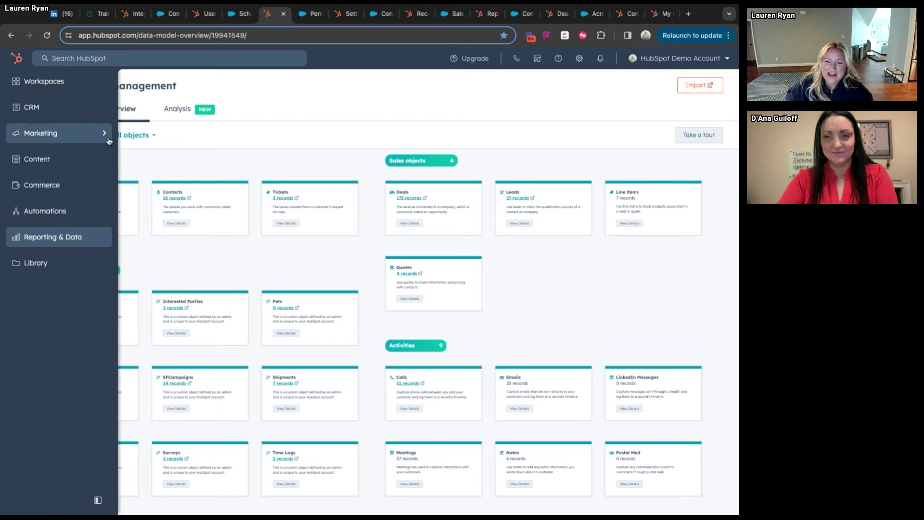
mouse_move(110, 140)
left_click(164, 94)
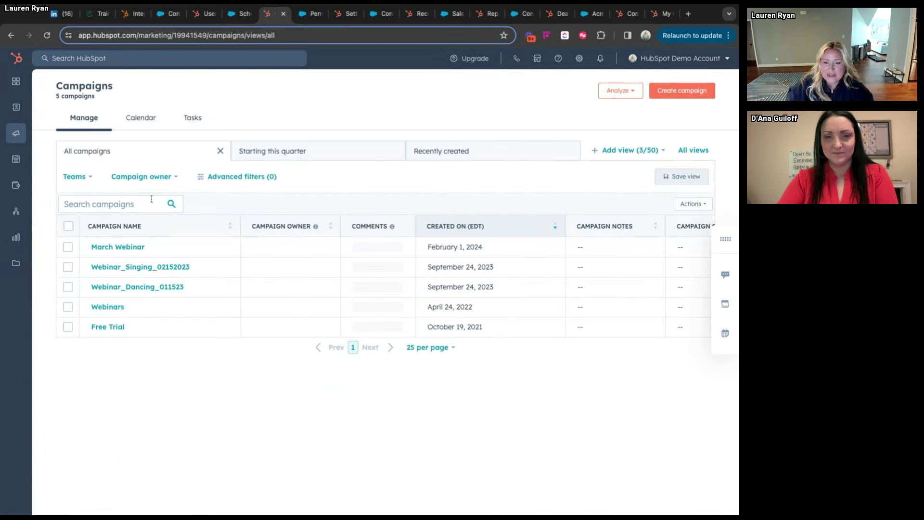
left_click(114, 248)
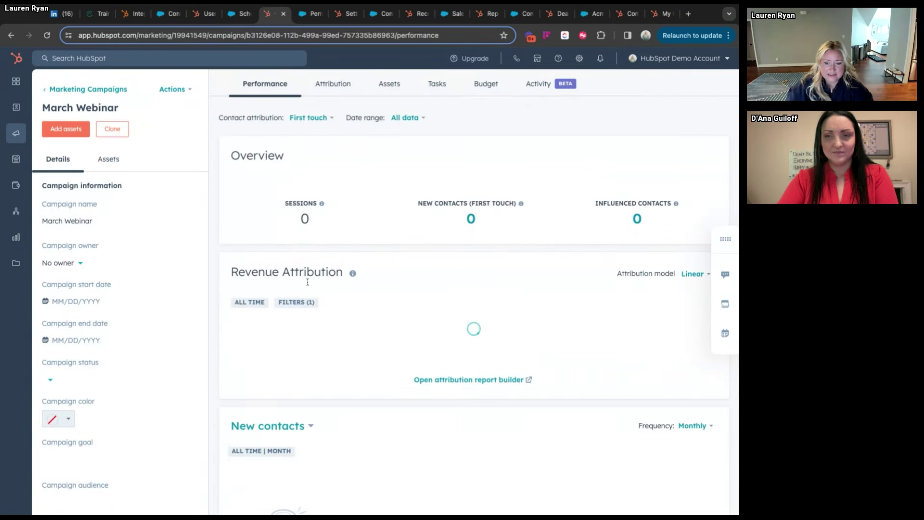
left_click(394, 89)
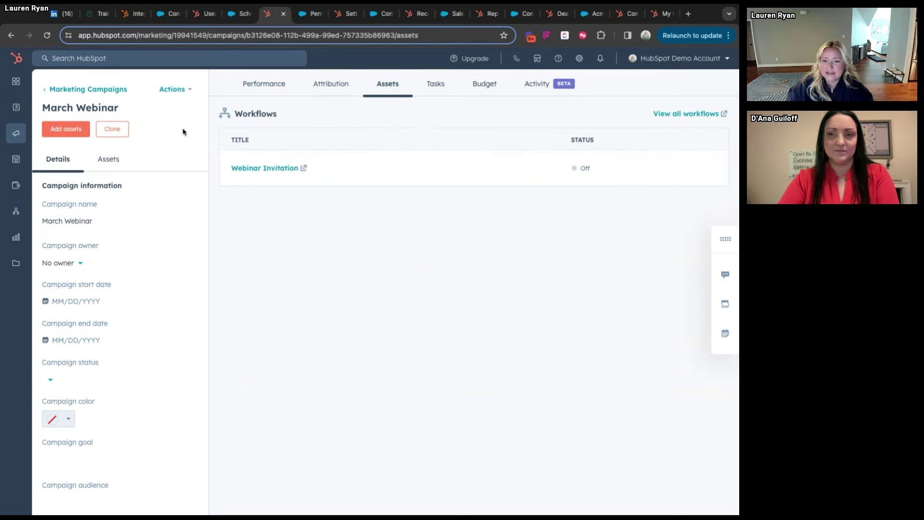
- Start adding the static list from the 03/18/2024 Salesforce import to March Webinar, then abandon it without saving
left_click(72, 130)
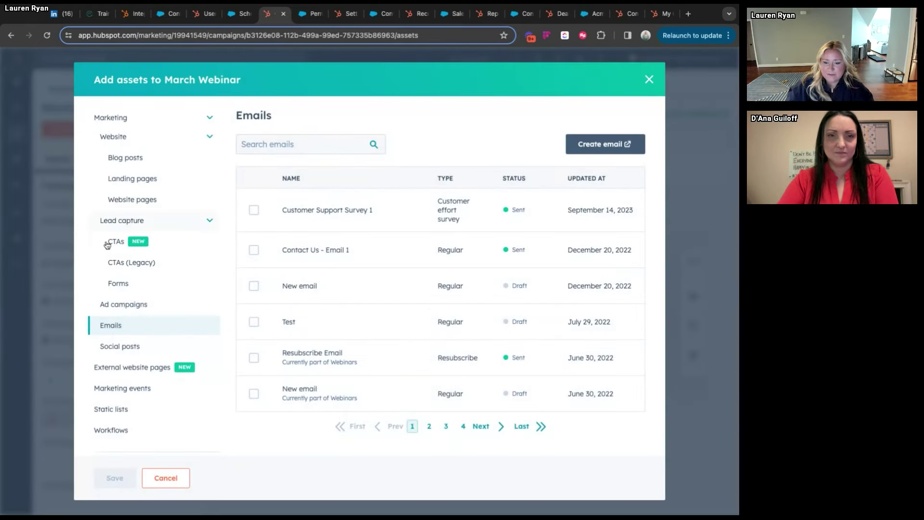
scroll(115, 270, "down", 1)
left_click(118, 378)
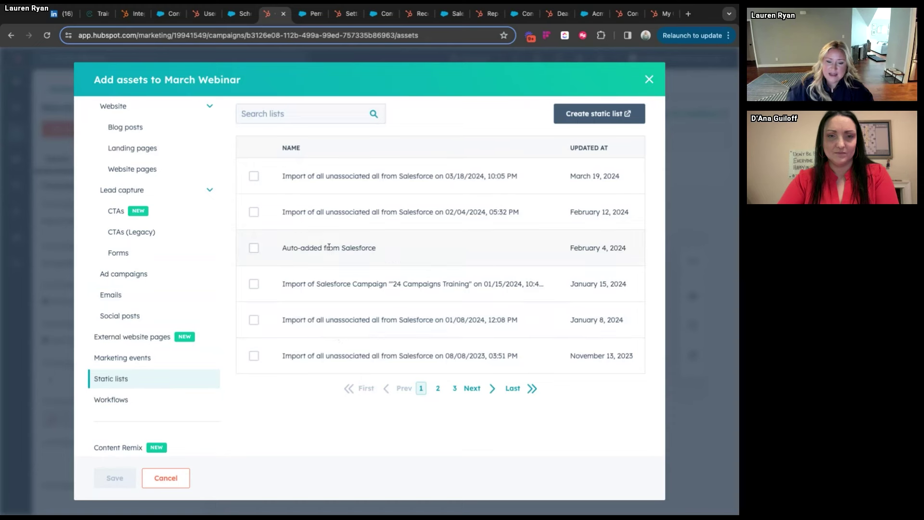
scroll(332, 289, "up", 1)
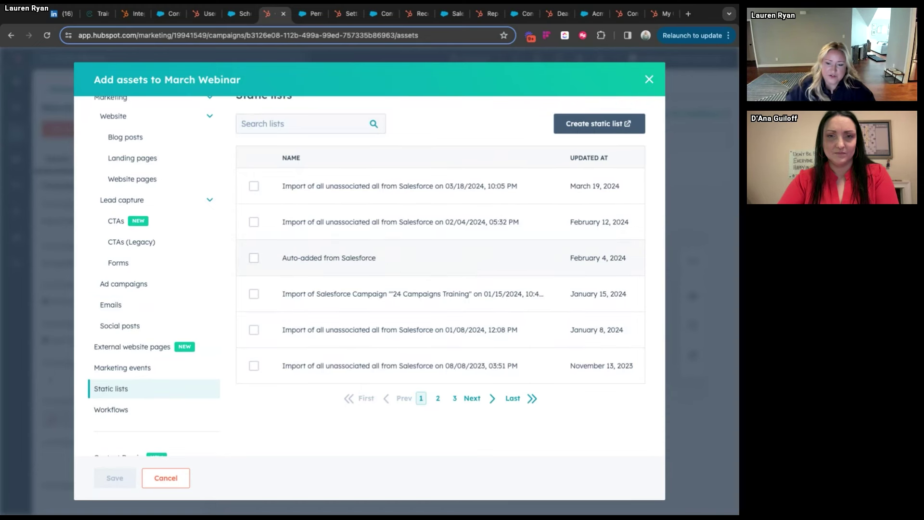
left_click(255, 187)
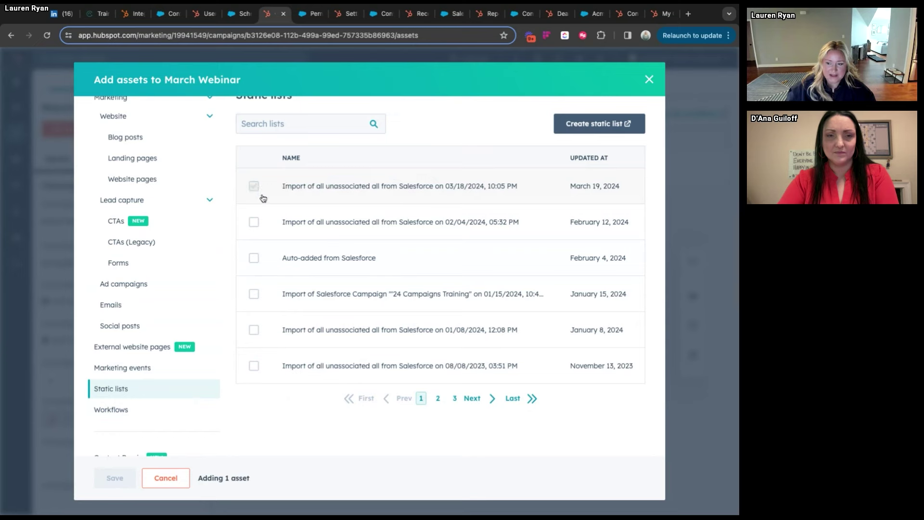
left_click(649, 79)
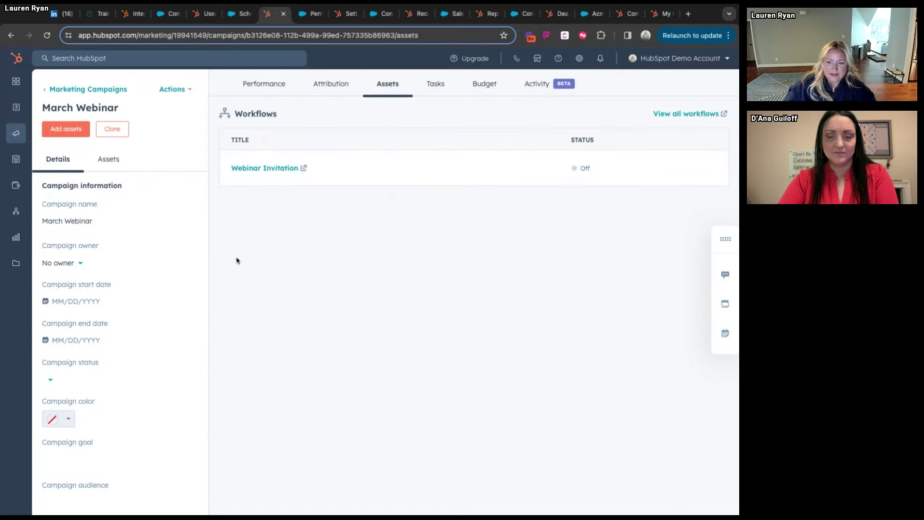
- View the March Webinar campaign's details and its performance and revenue attribution overview
scroll(207, 101, "down", 1)
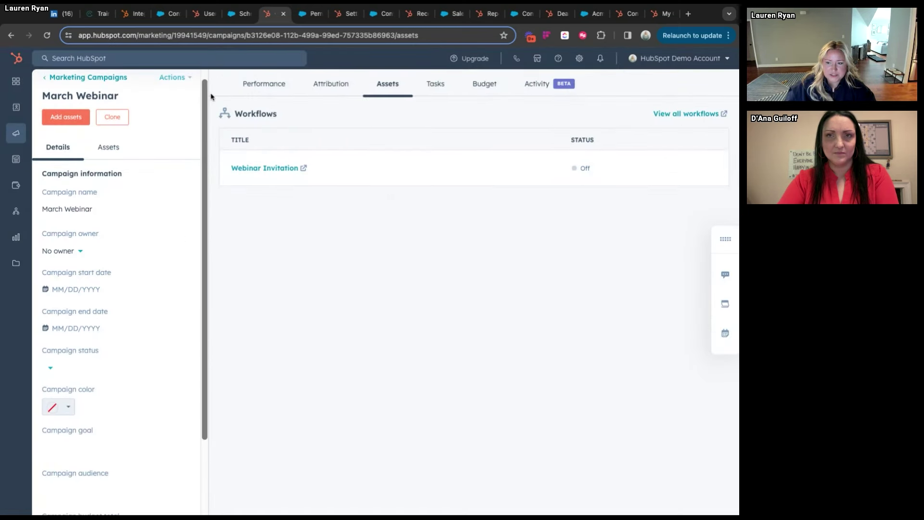
left_click(260, 87)
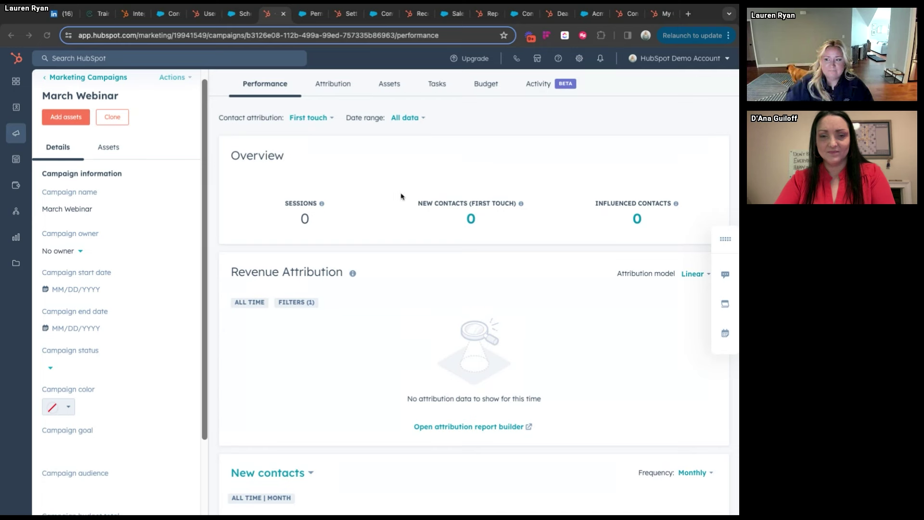
- Go to the connected apps in HubSpot's settings and open the Salesforce integration's sync health
left_click(579, 59)
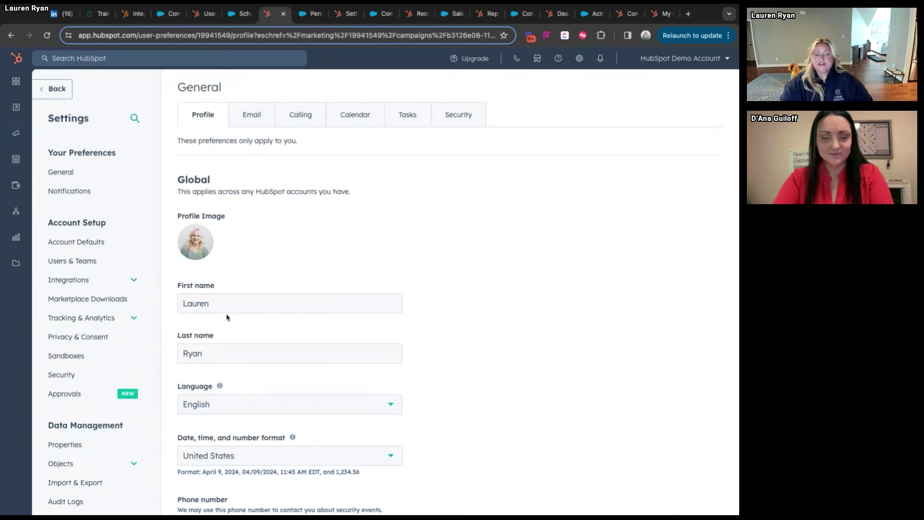
left_click(138, 281)
scroll(141, 284, "down", 1)
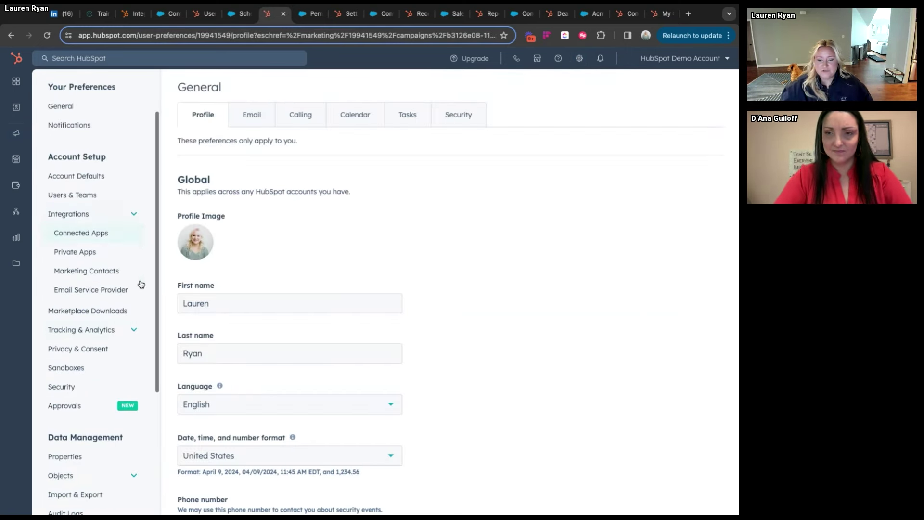
scroll(121, 251, "down", 1)
left_click(75, 202)
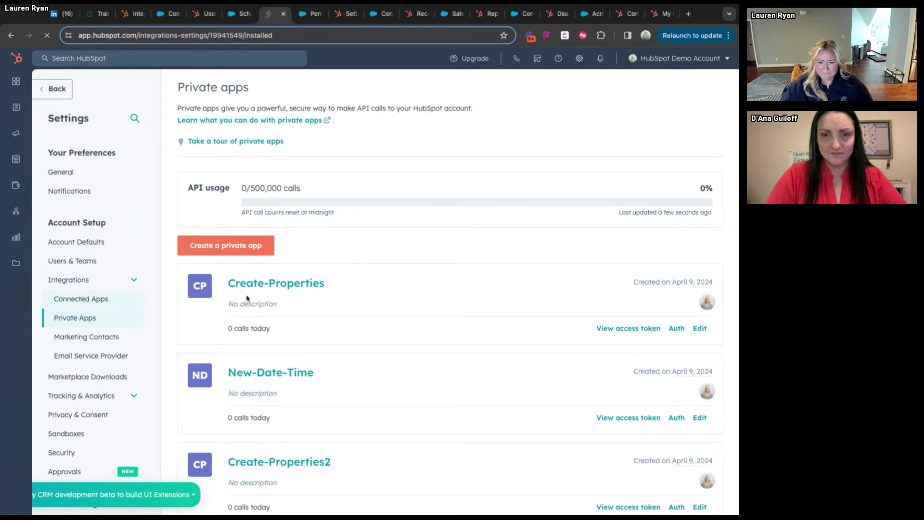
scroll(246, 299, "down", 6)
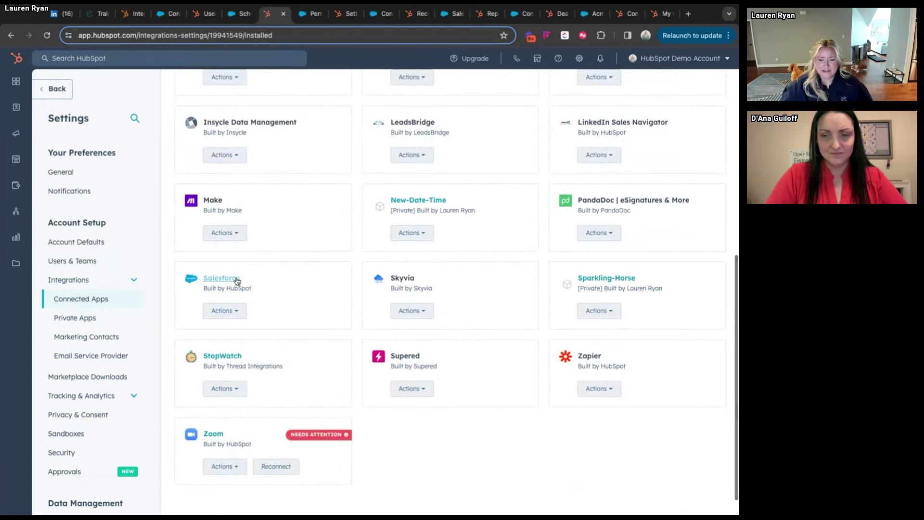
left_click(221, 278)
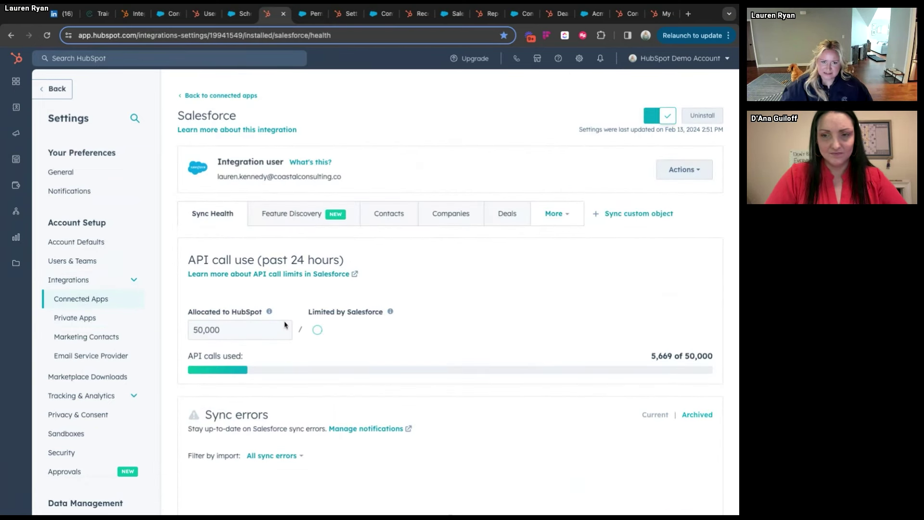
- Look over the additional synced objects, then open the custom object sync dialog and dismiss it
left_click(578, 221)
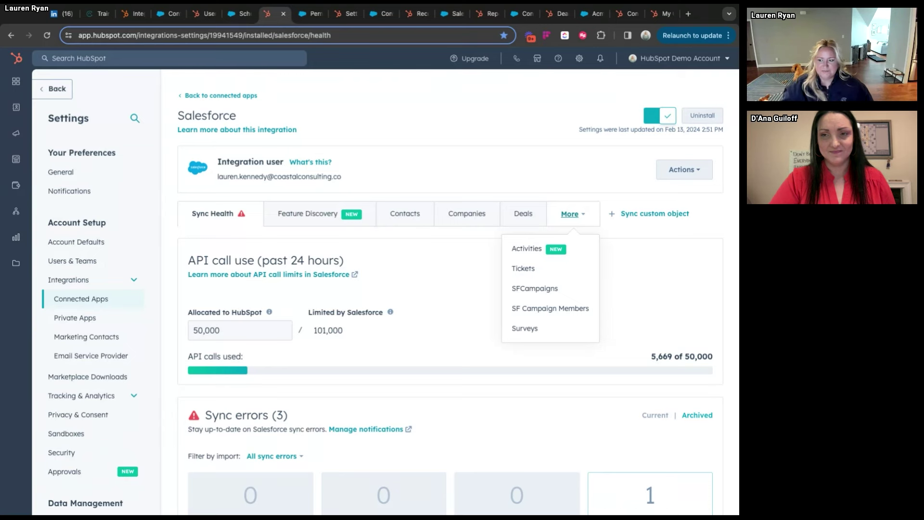
left_click(653, 213)
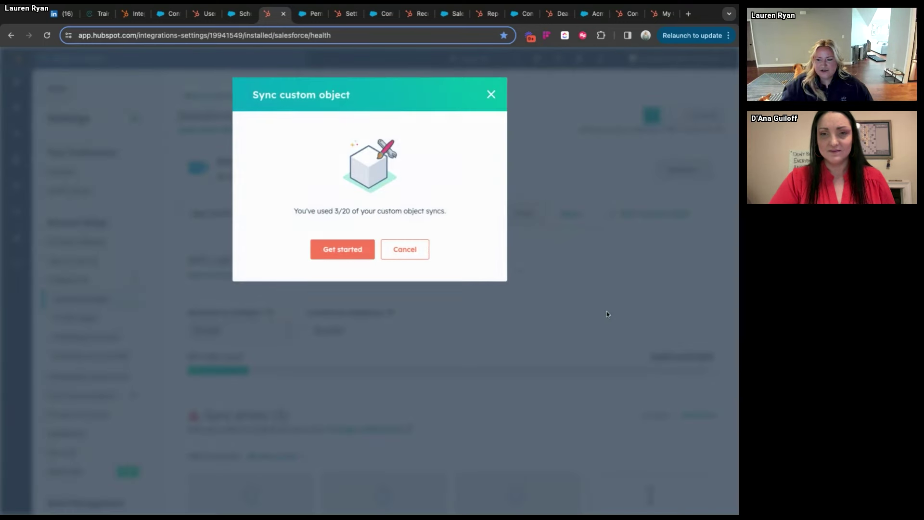
left_click(496, 101)
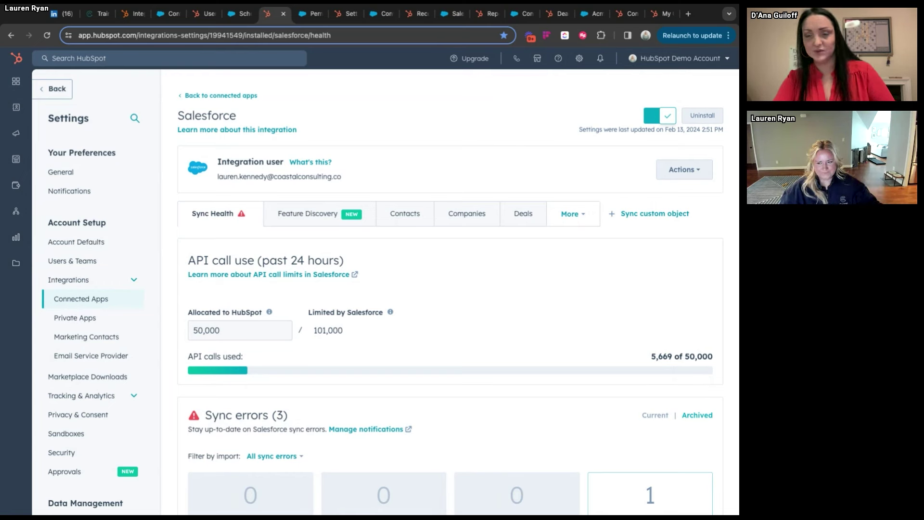
- Open the Salesforce integration's Activities sync settings and check the other synced objects
left_click(576, 221)
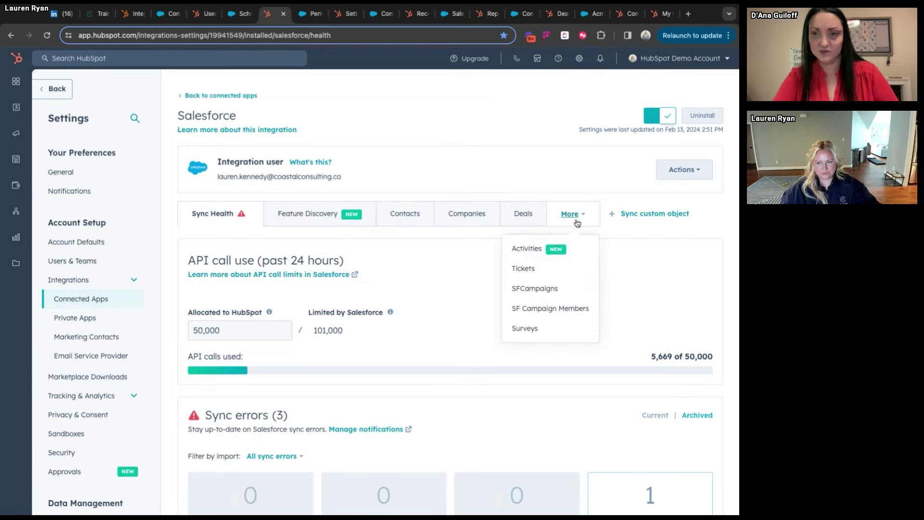
left_click(559, 250)
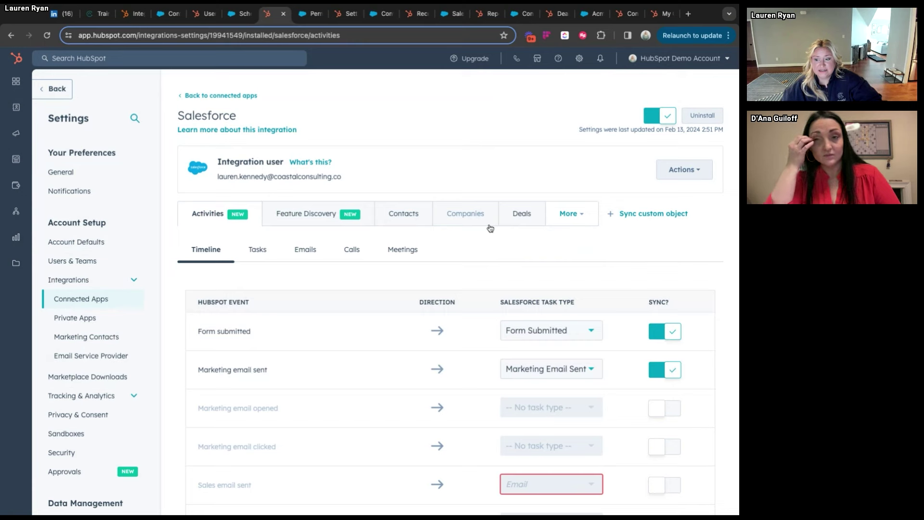
scroll(490, 228, "down", 1)
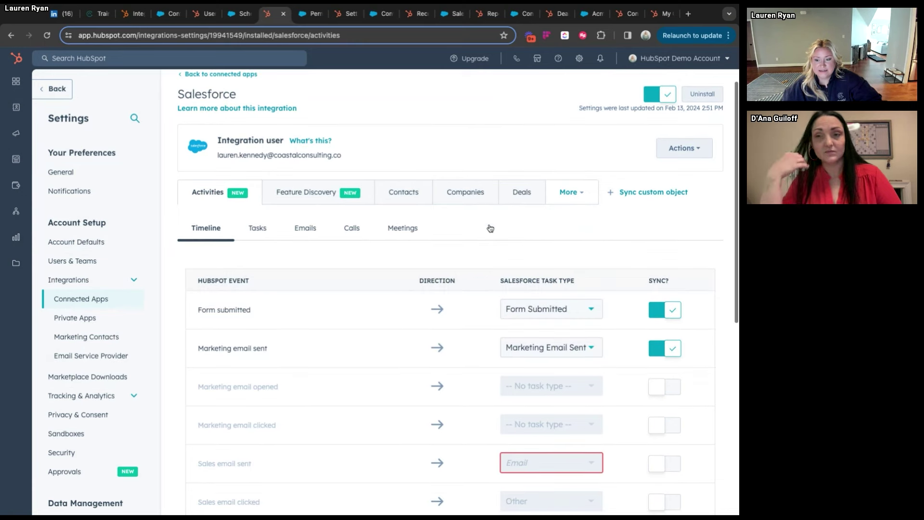
left_click(567, 193)
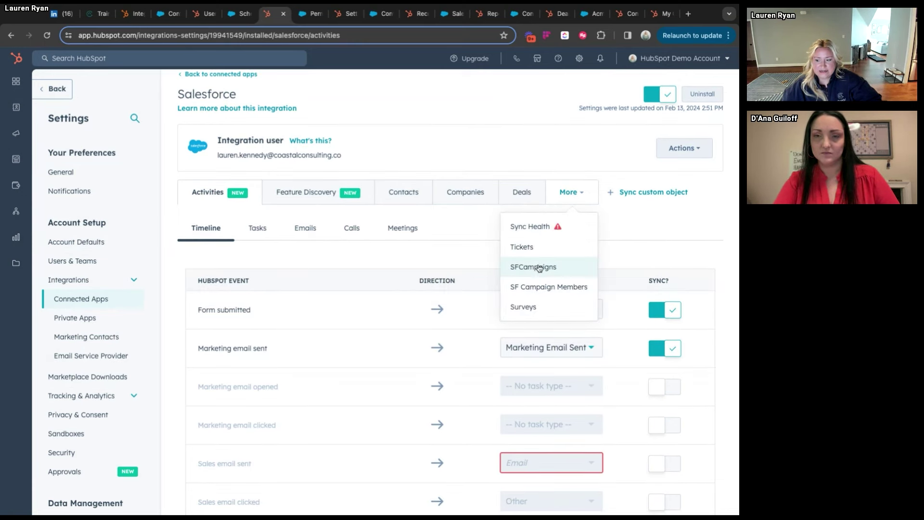
left_click(451, 214)
- Examine which HubSpot timeline events sync to Salesforce and the task type assigned to each, including Note created
scroll(406, 307, "down", 5)
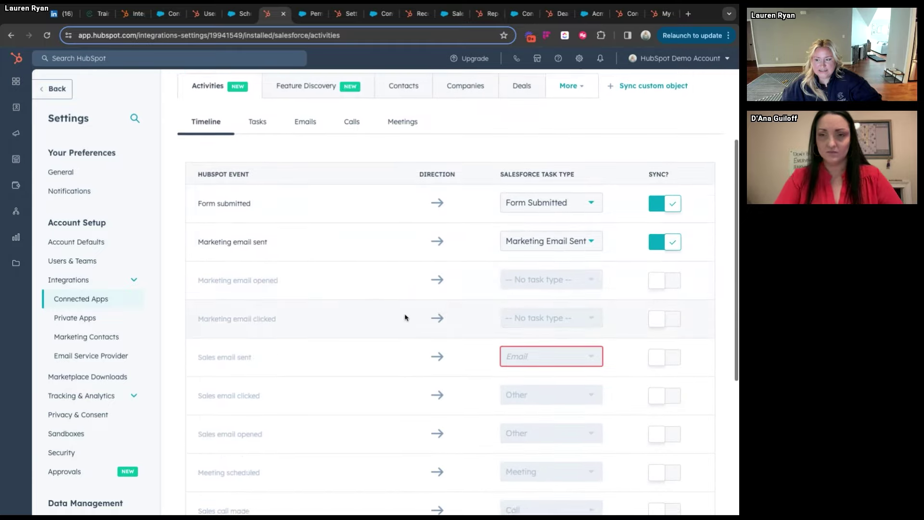
scroll(404, 316, "down", 4)
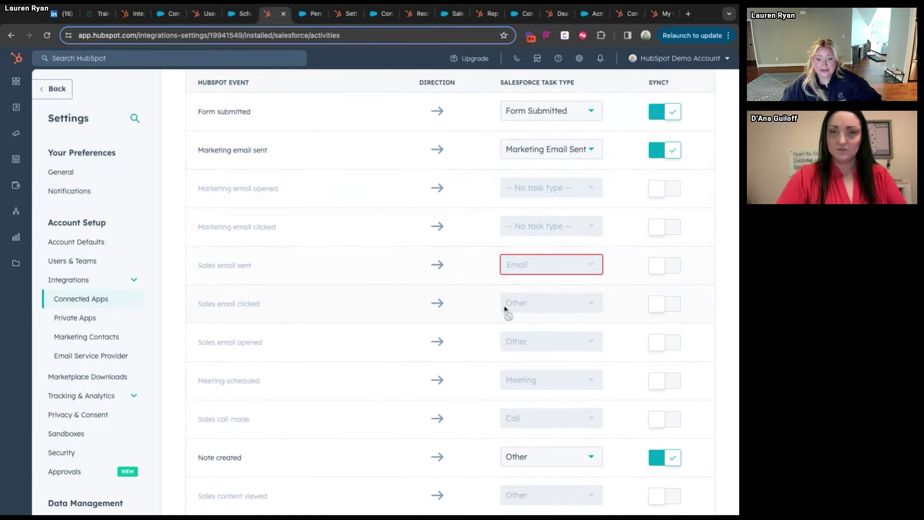
scroll(505, 311, "down", 3)
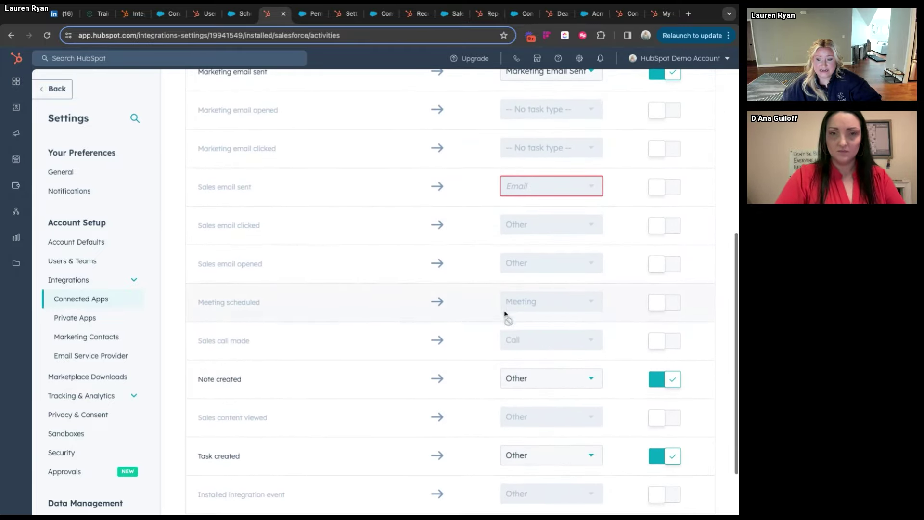
left_click(518, 380)
left_click(316, 383)
scroll(442, 373, "up", 10)
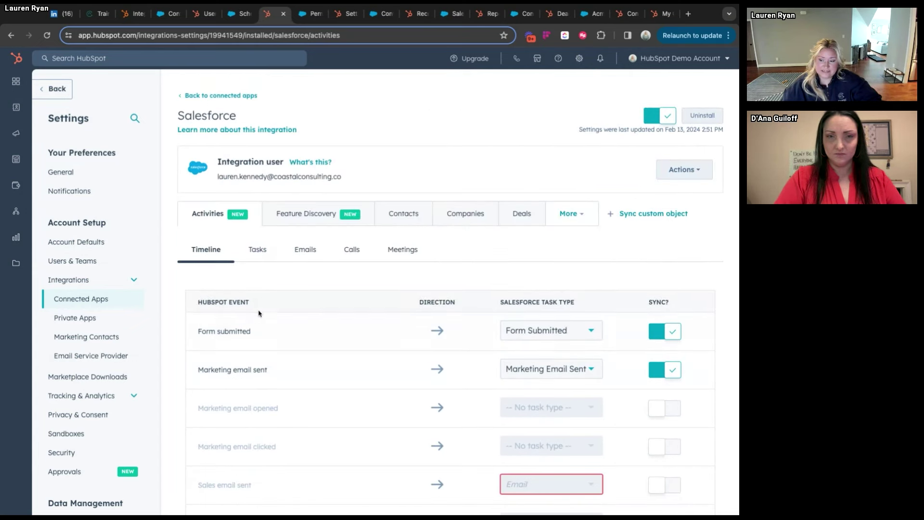
scroll(259, 313, "down", 10)
scroll(258, 314, "up", 10)
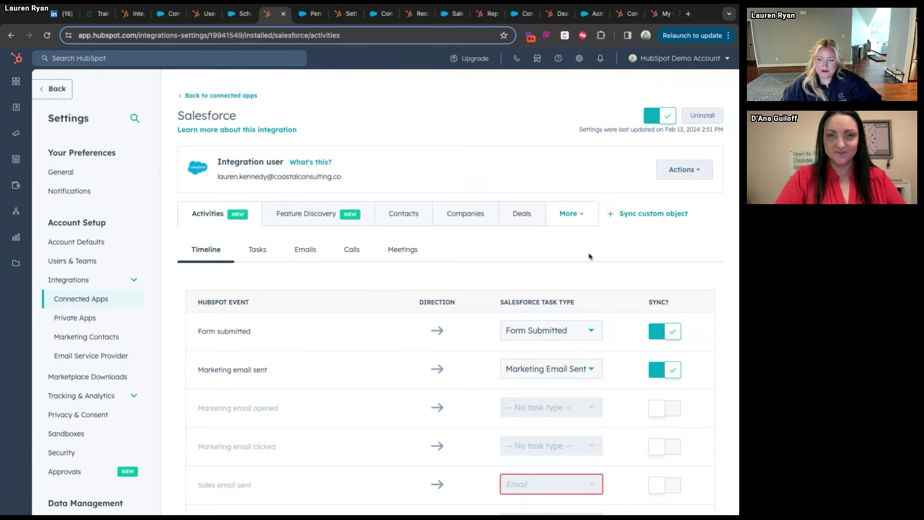
- Turn on task sync between Salesforce and HubSpot and review its creation rules, deletion rules and property mappings
left_click(257, 249)
scroll(339, 257, "down", 1)
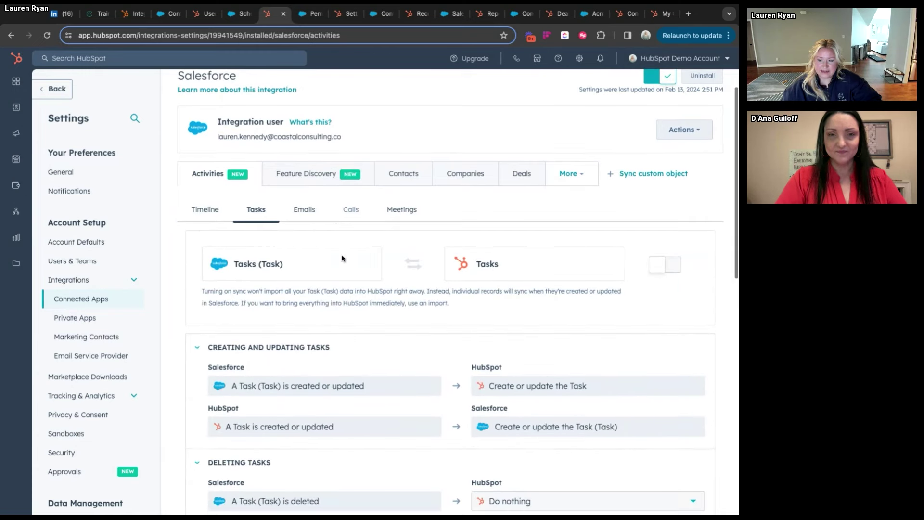
left_click(653, 266)
scroll(494, 298, "down", 2)
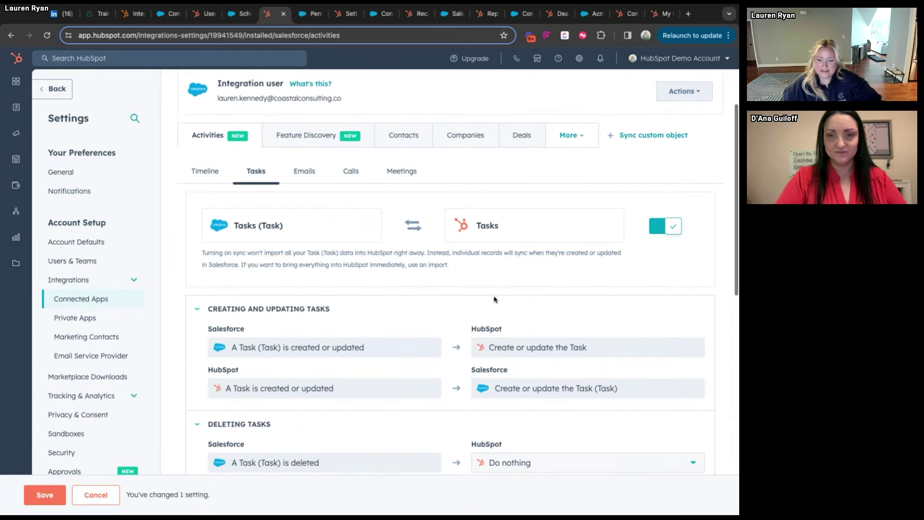
scroll(557, 320, "down", 10)
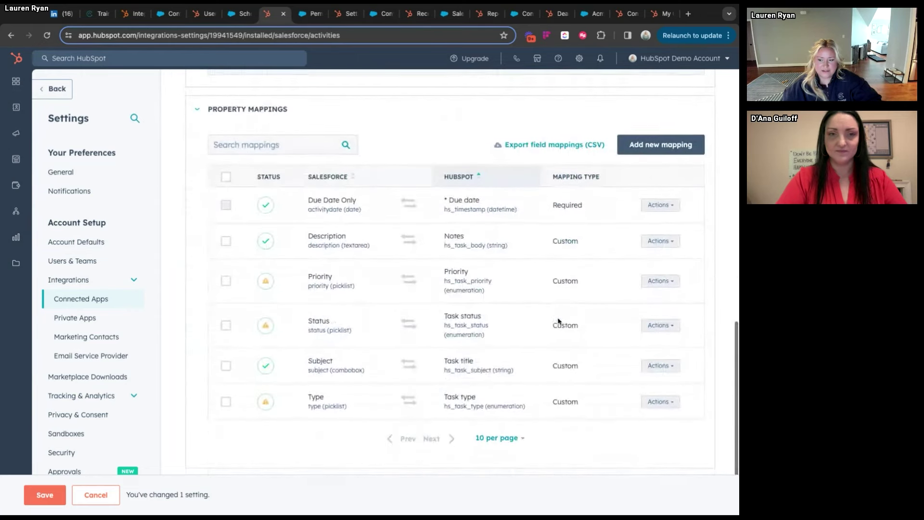
- Review the Salesforce integration's activity sync settings for emails, calls, tasks and timeline, finishing on meetings
scroll(558, 322, "up", 12)
left_click(318, 251)
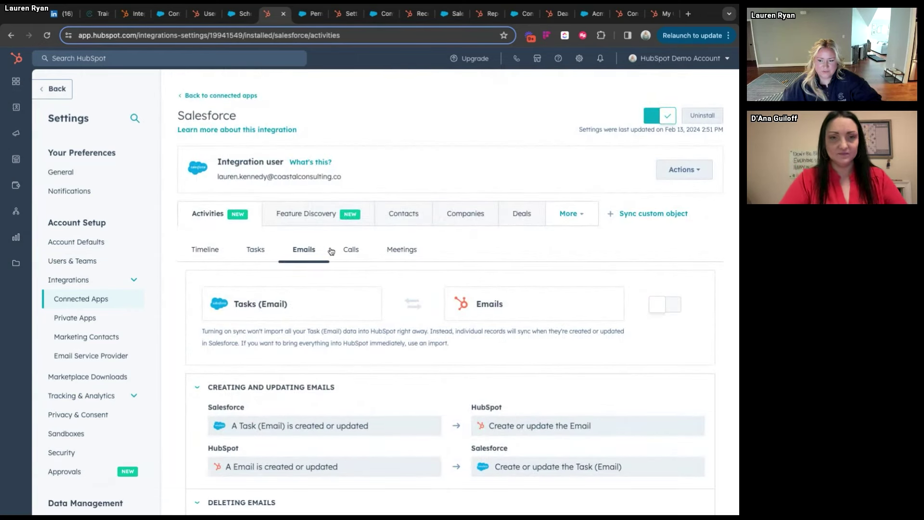
left_click(351, 250)
left_click(401, 250)
left_click(359, 253)
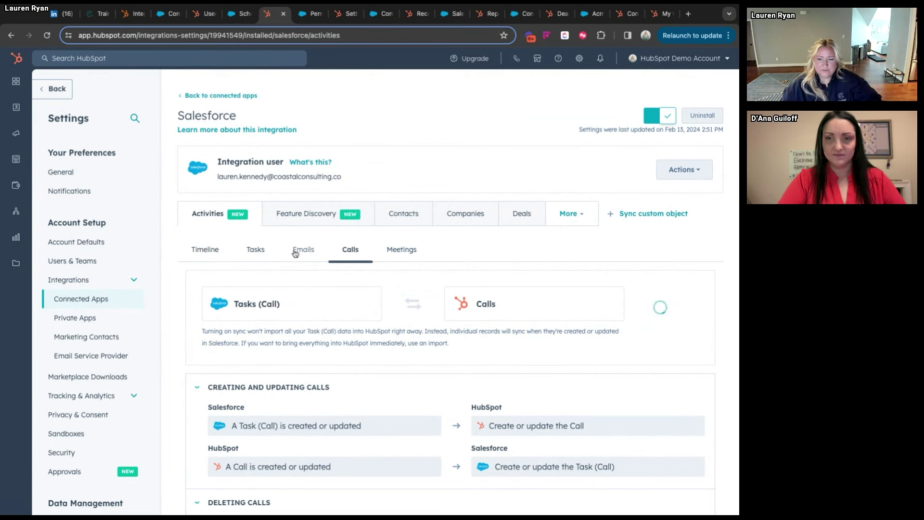
left_click(296, 250)
left_click(257, 250)
left_click(209, 253)
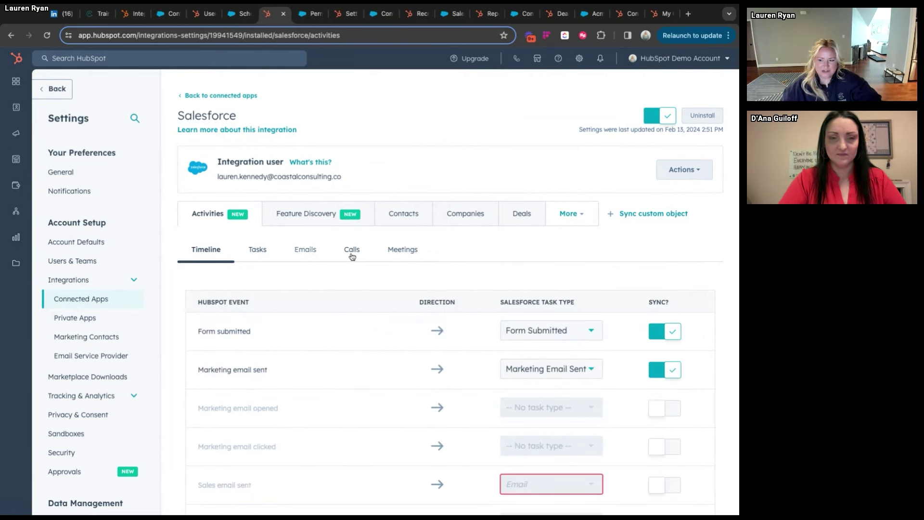
left_click(396, 250)
- Search HubSpot's product updates for "salesforce" to review related betas, and return to the Salesforce integration settings
left_click(715, 58)
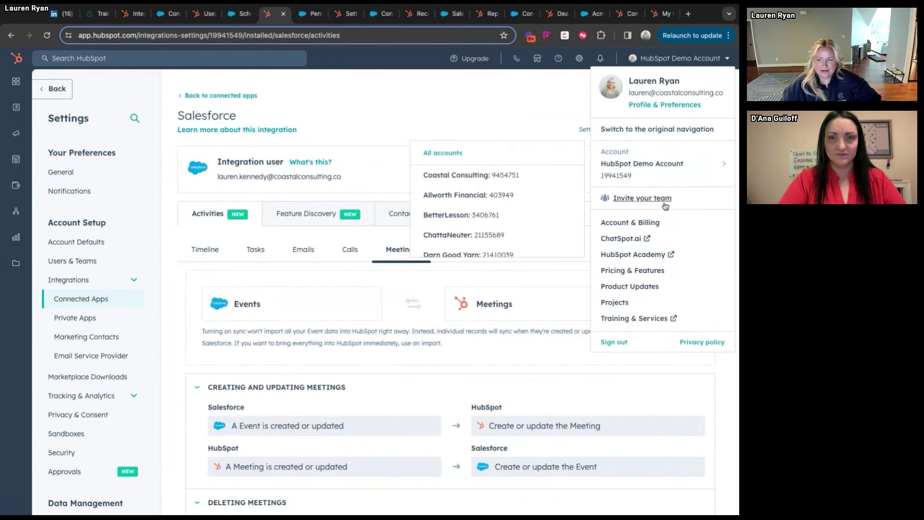
left_click(631, 287)
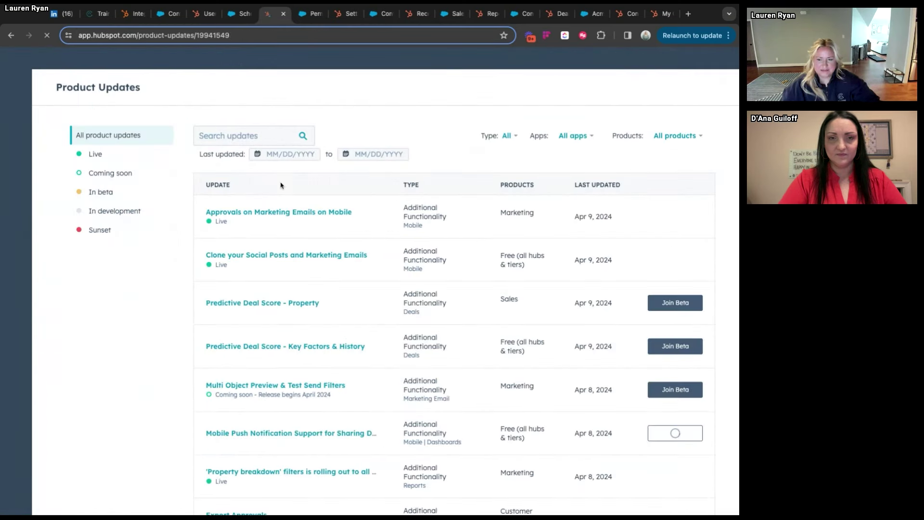
left_click(241, 137)
type("salesforce")
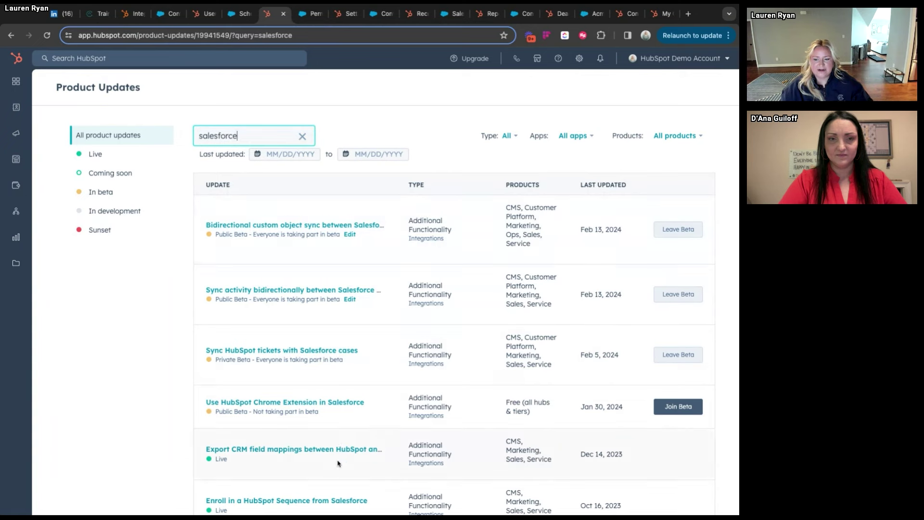
left_click(11, 35)
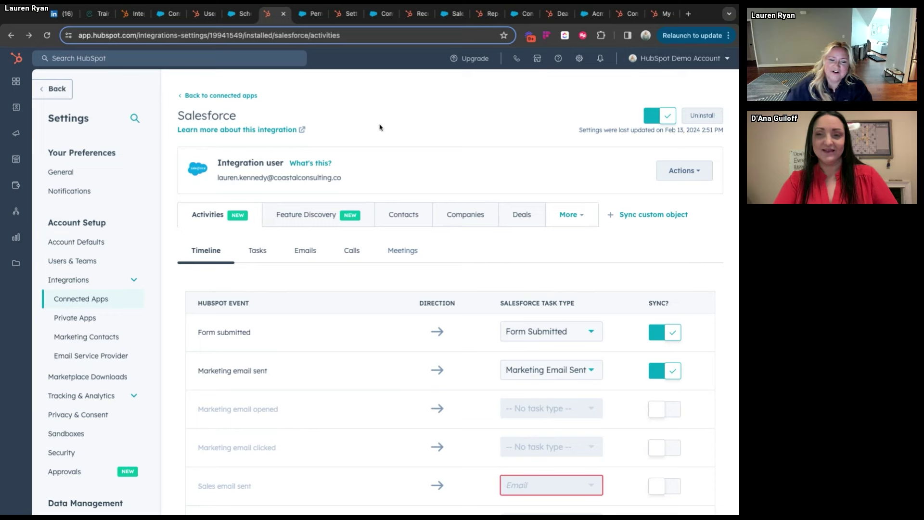
- Switch to Salesforce Setup, open the Users list, dismiss the user management tip and set the view to Active Users
left_click(311, 18)
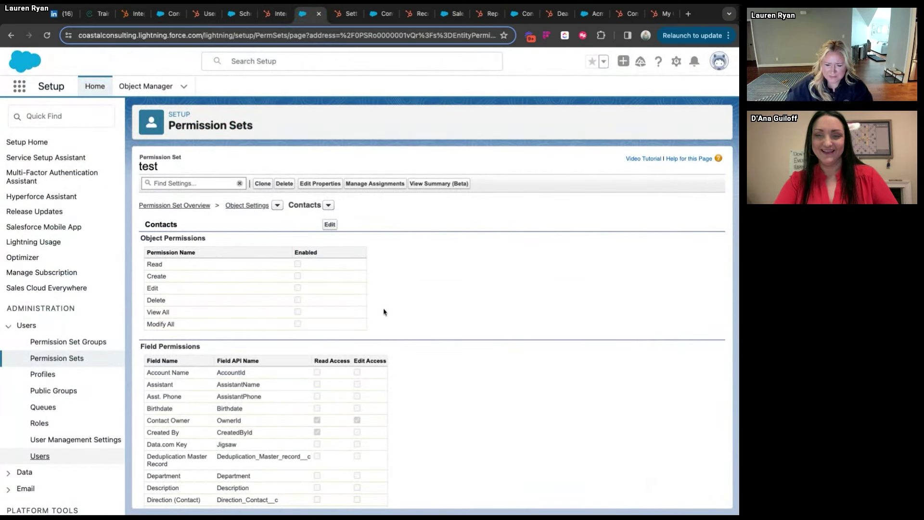
left_click(39, 456)
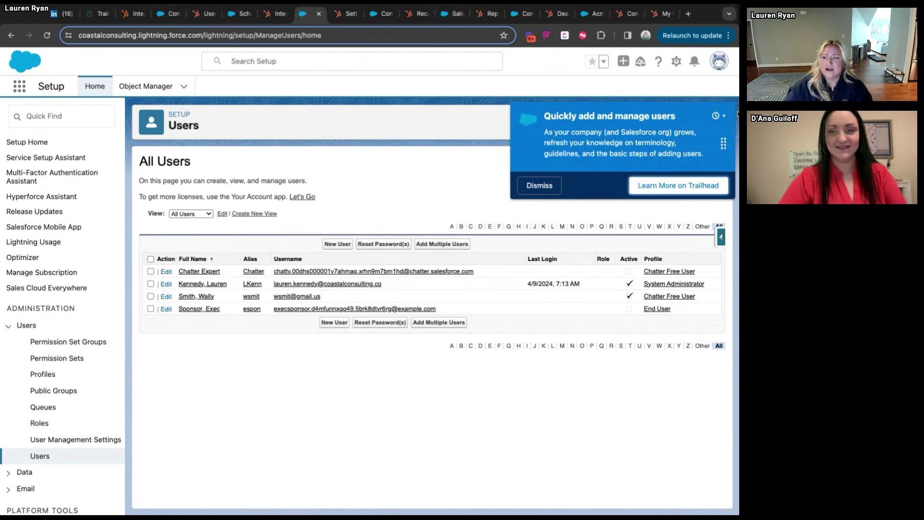
left_click(539, 185)
left_click(190, 214)
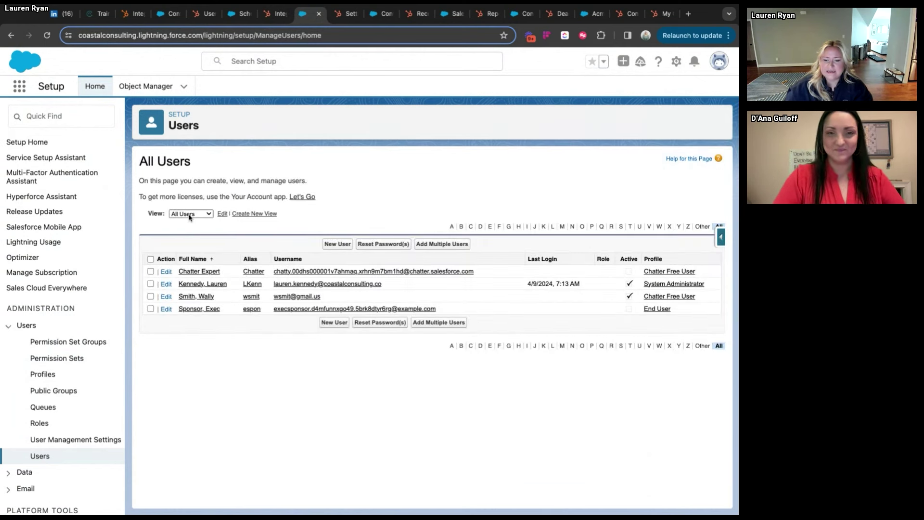
left_click(189, 219)
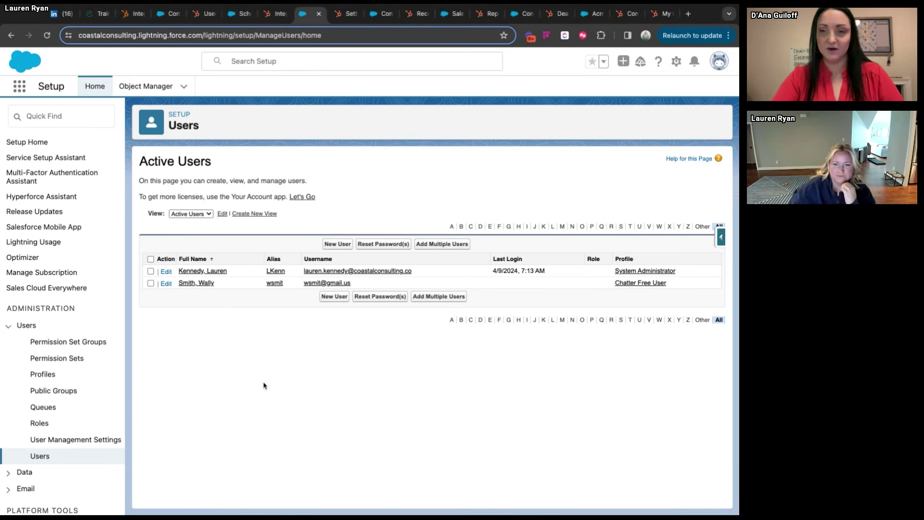
- Open the certification page on the Coastal Consulting website and expand the outline of Module 7 on resolving sync errors
left_click(97, 13)
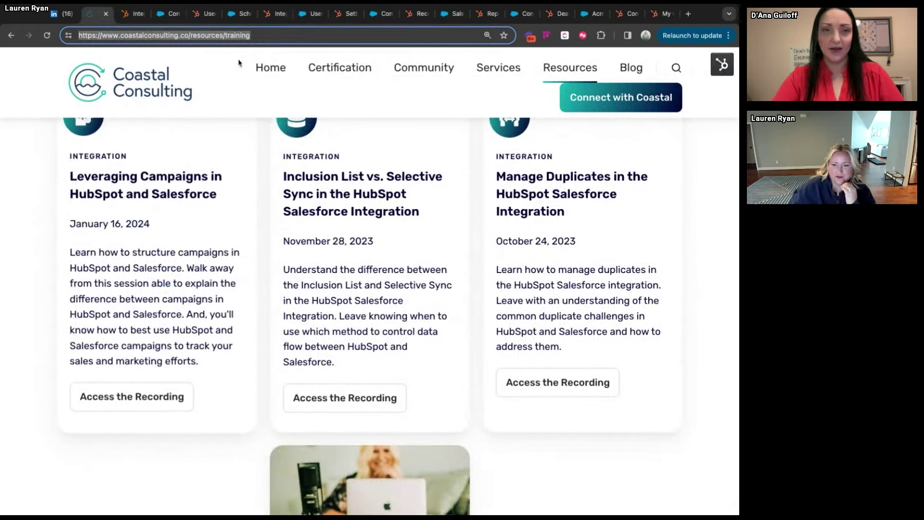
left_click(340, 68)
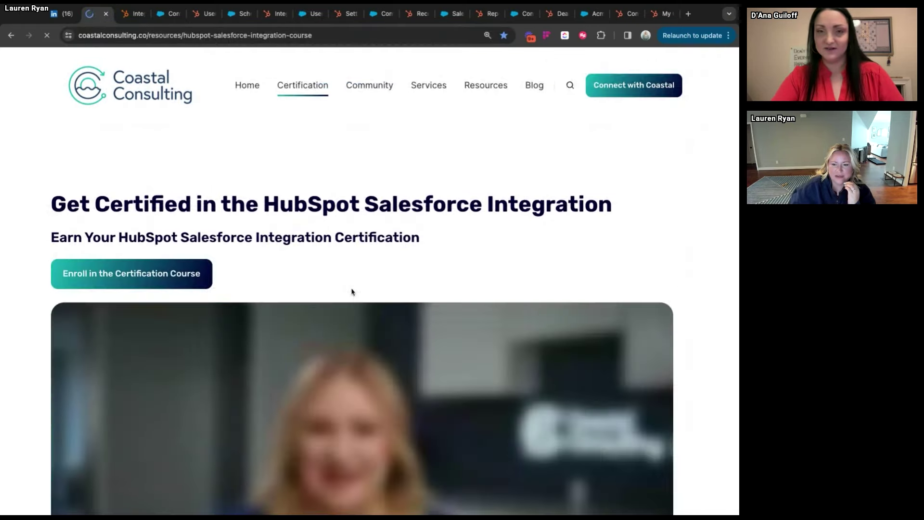
scroll(352, 291, "down", 2)
scroll(351, 291, "down", 20)
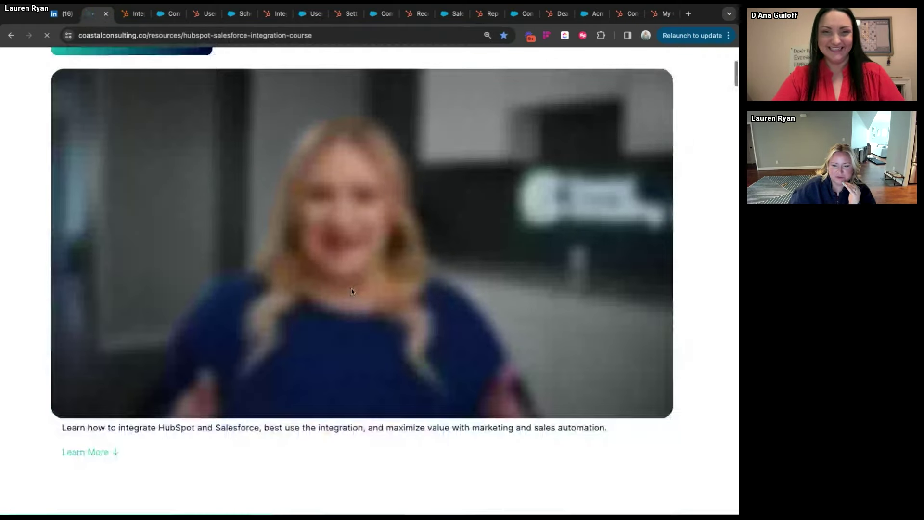
scroll(207, 356, "down", 1)
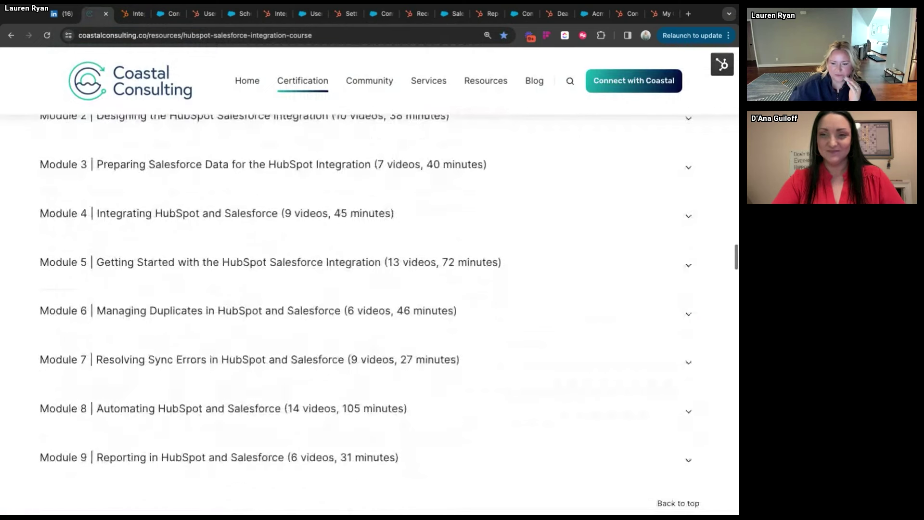
left_click(207, 356)
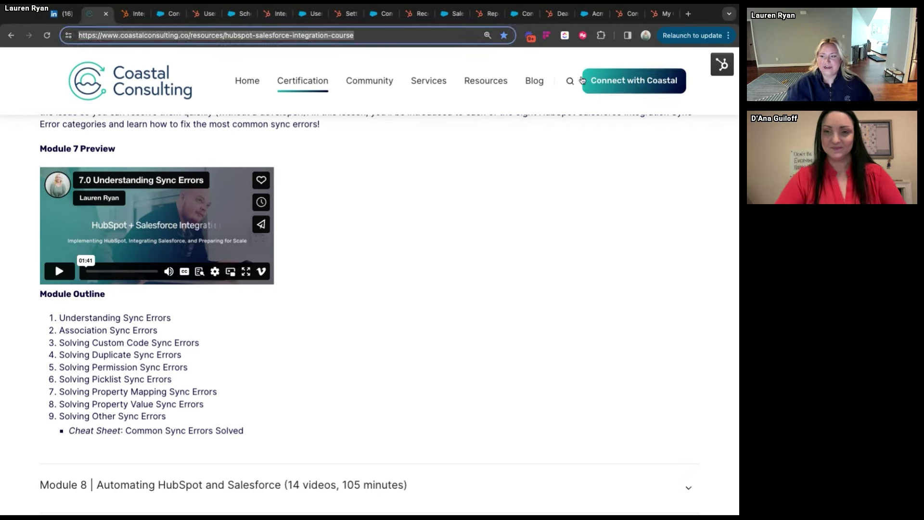
- Search the Coastal Consulting website for "associ8" and open the article on fixing duplicate companies in the HubSpot Salesforce integration
key("Return")
left_click(245, 201)
type("associ8")
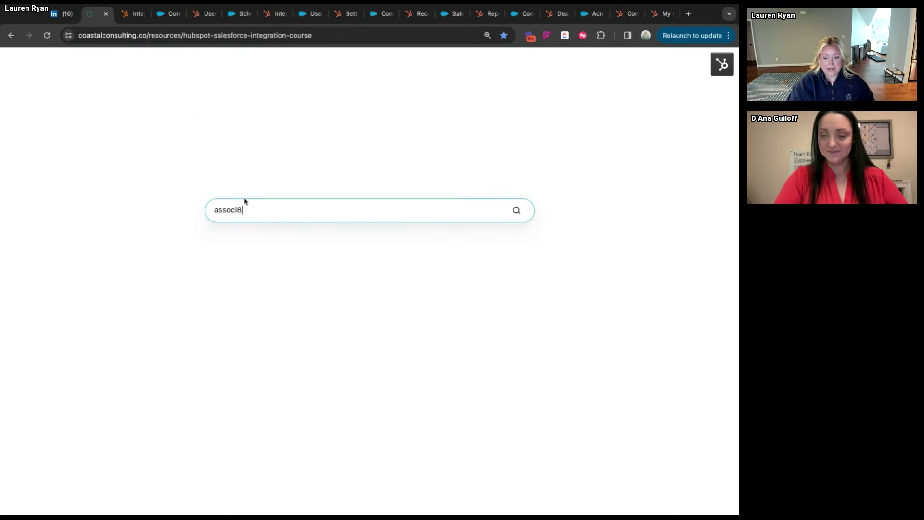
key("Return")
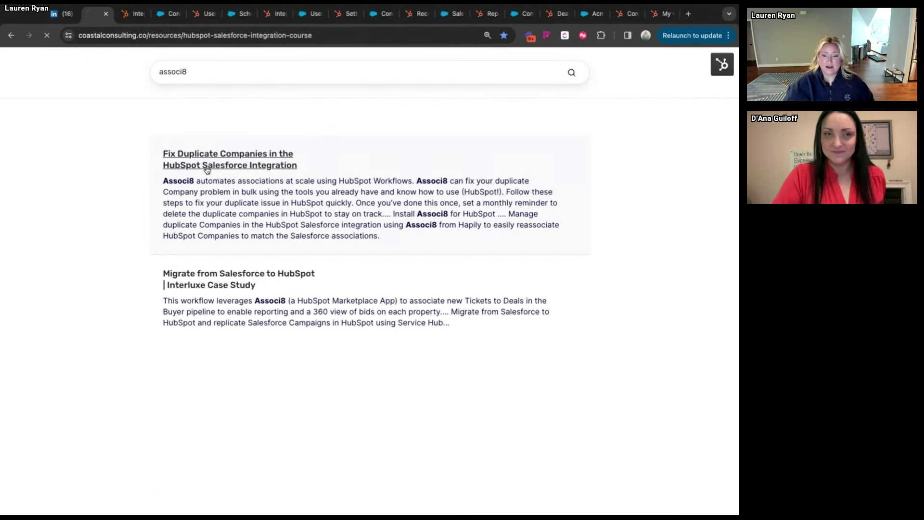
left_click(207, 165)
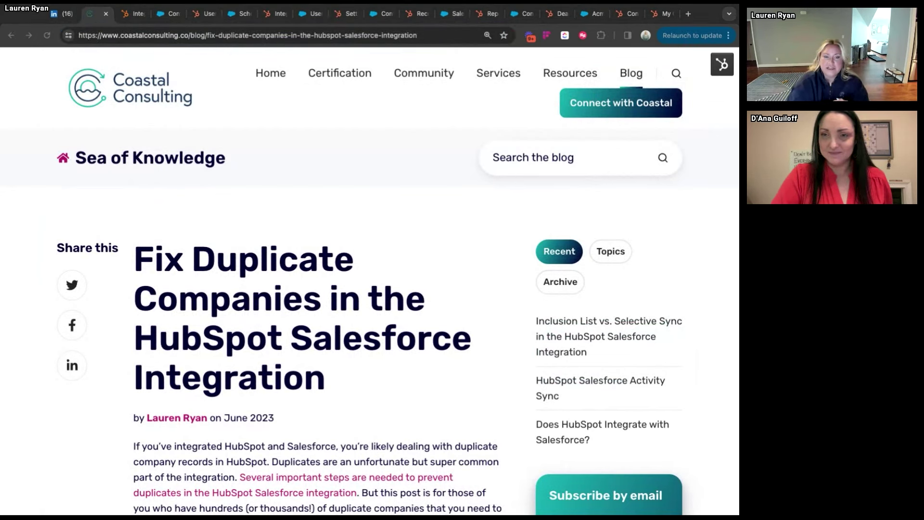
- Examine the article's duplicate-record definitions, company filters for finding duplicates, and steps for resolving them with Associ8
scroll(320, 367, "down", 13)
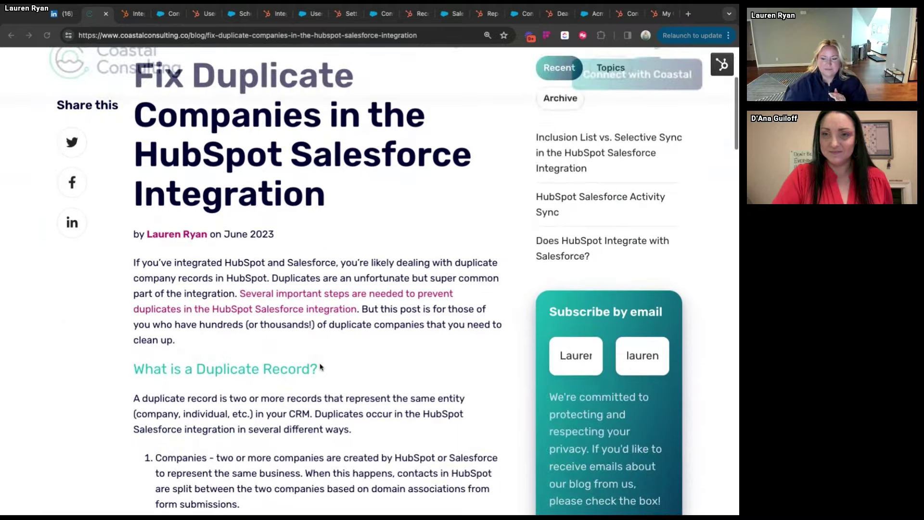
scroll(320, 367, "down", 10)
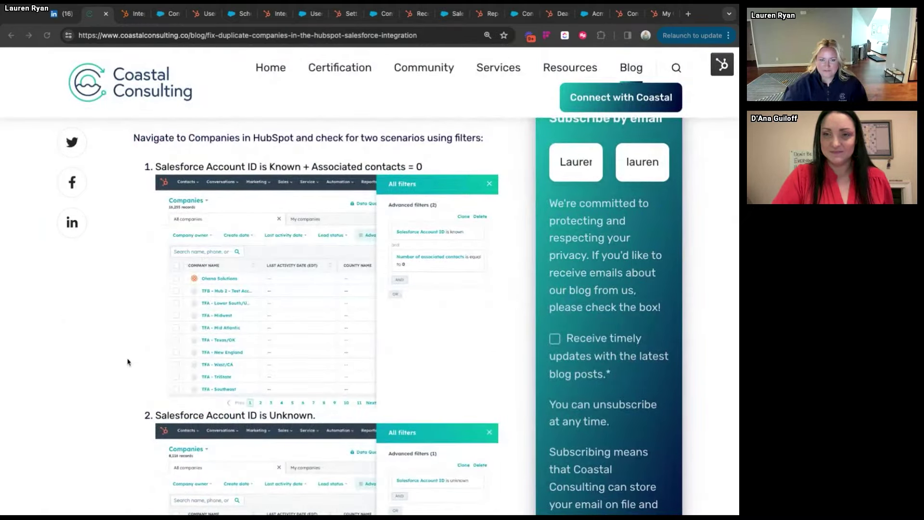
scroll(127, 362, "down", 5)
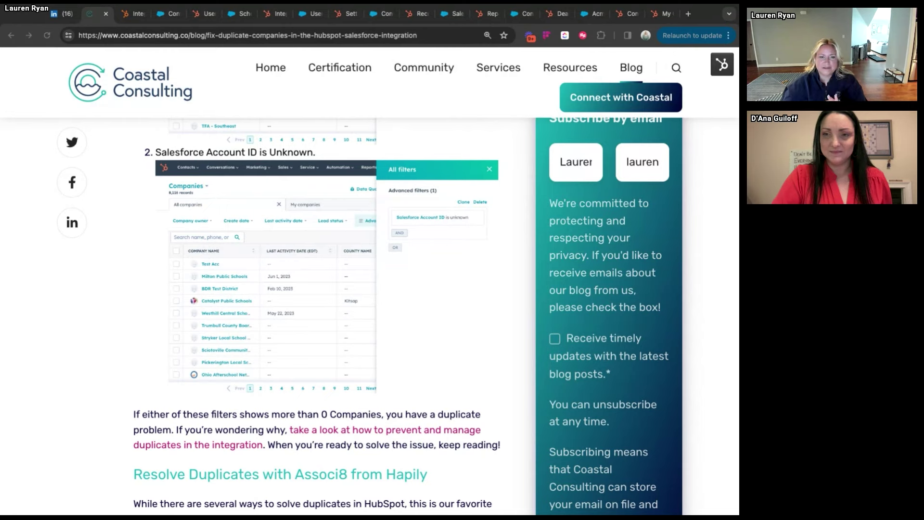
scroll(317, 316, "down", 8)
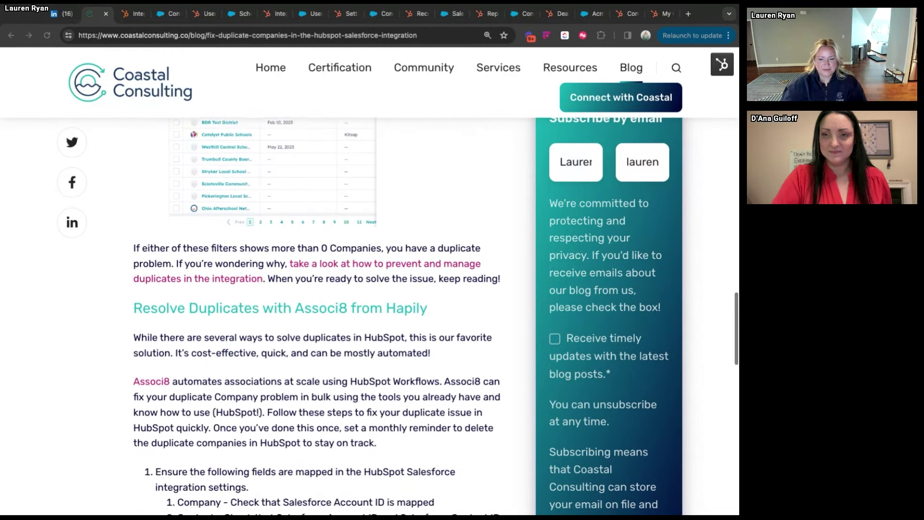
scroll(317, 317, "down", 3)
scroll(317, 317, "down", 5)
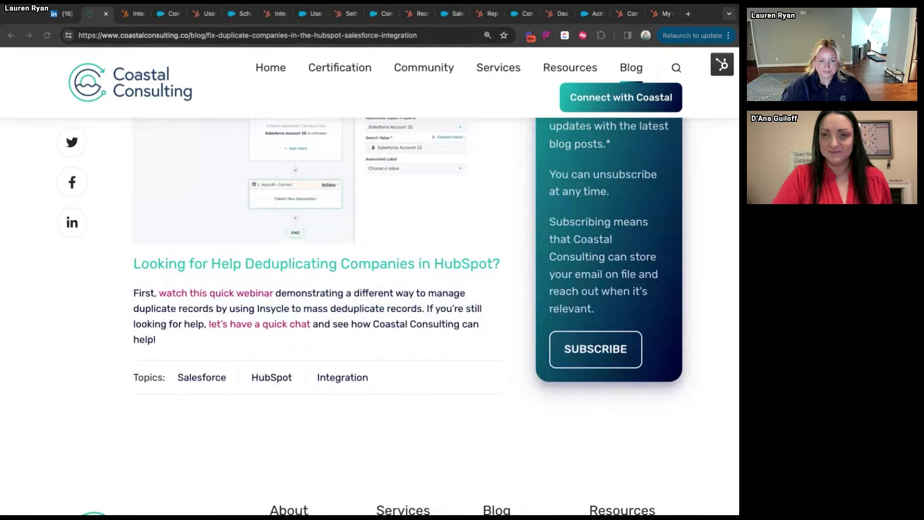
scroll(316, 316, "up", 20)
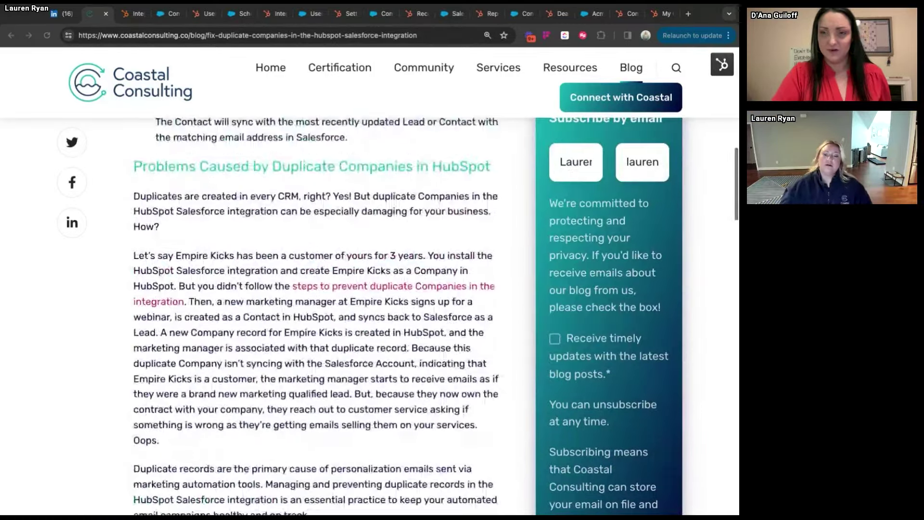
scroll(88, 383, "up", 6)
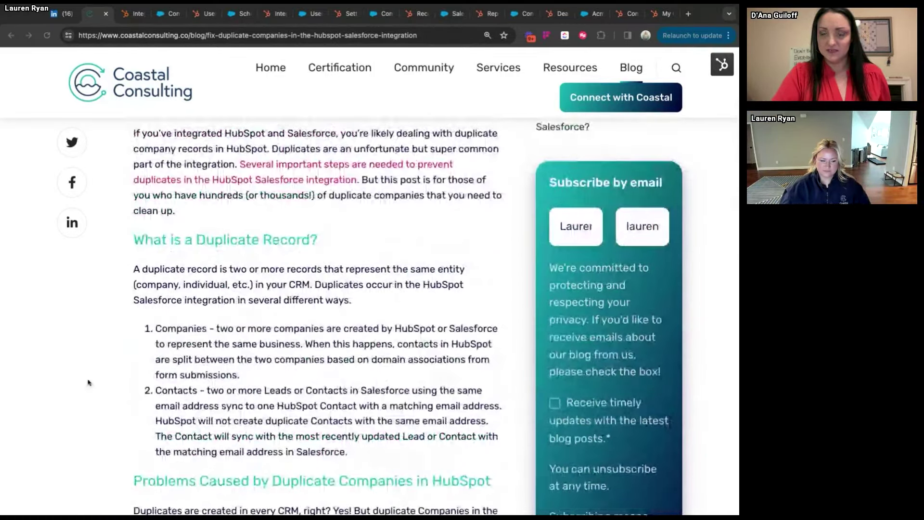